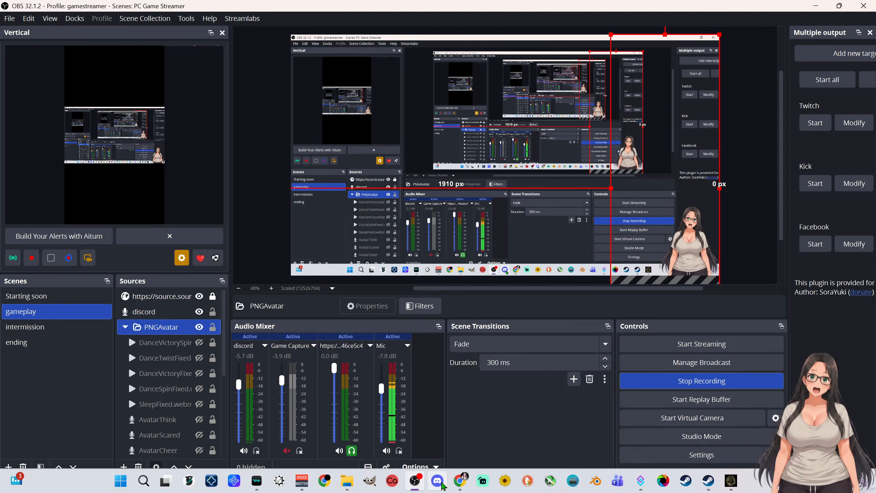
Switch to the Chrome browser and bring up the Flood-Tuber plugin page on the OBS forum
{"action": "left_click", "coordinate": [458, 486]}
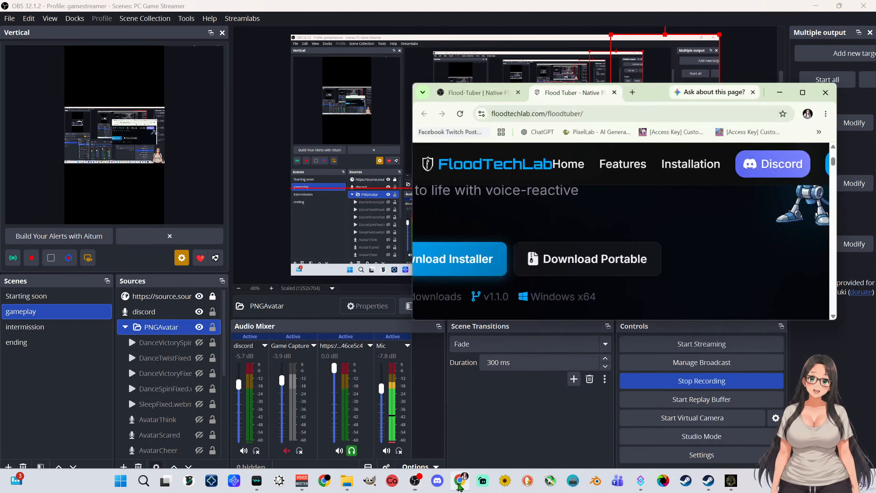
{"action": "left_click", "coordinate": [802, 92]}
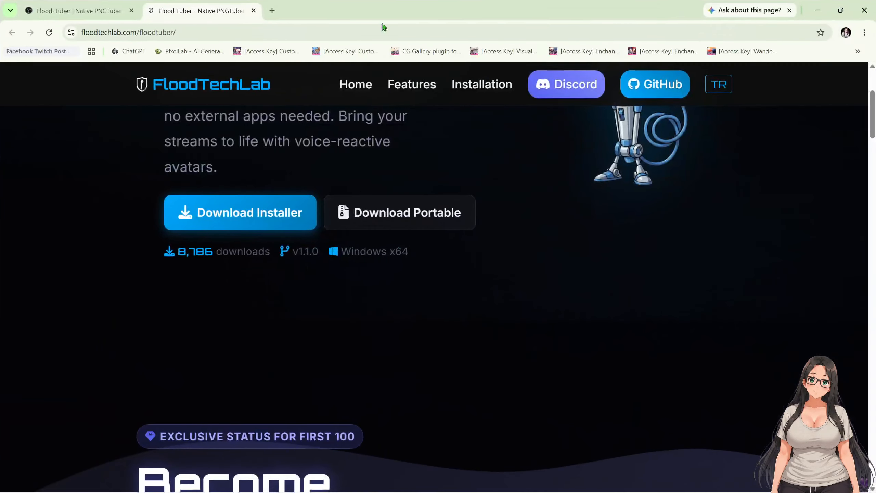
{"action": "left_click", "coordinate": [75, 11]}
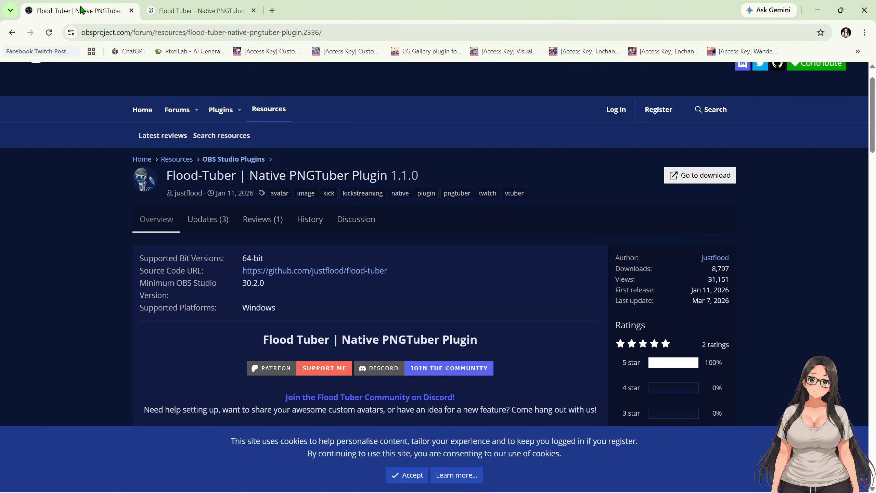
{"action": "left_click", "coordinate": [12, 33]}
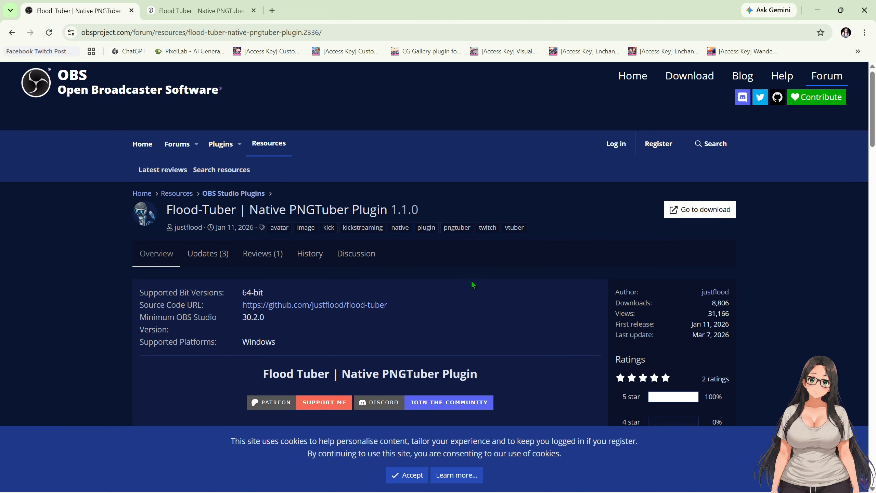
Go to the plugin's download site, download the FloodTuber 1.1.0 installer and close the browser
{"action": "left_click", "coordinate": [697, 219]}
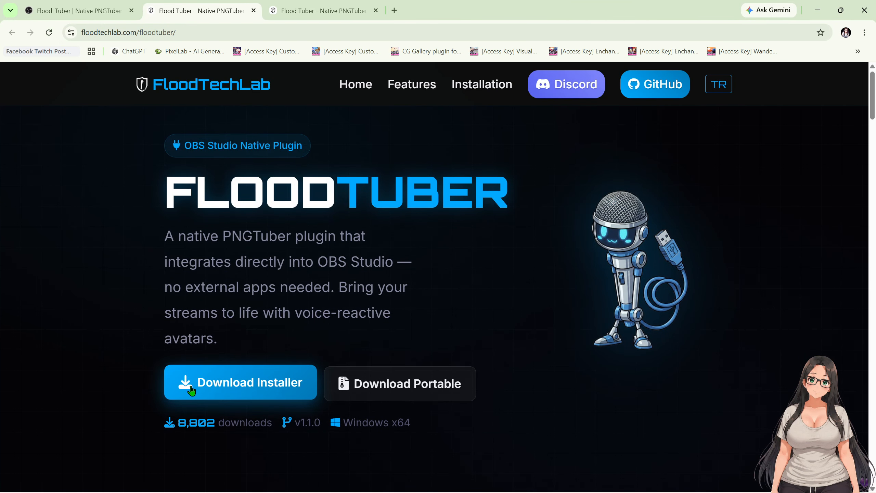
{"action": "left_click", "coordinate": [203, 386]}
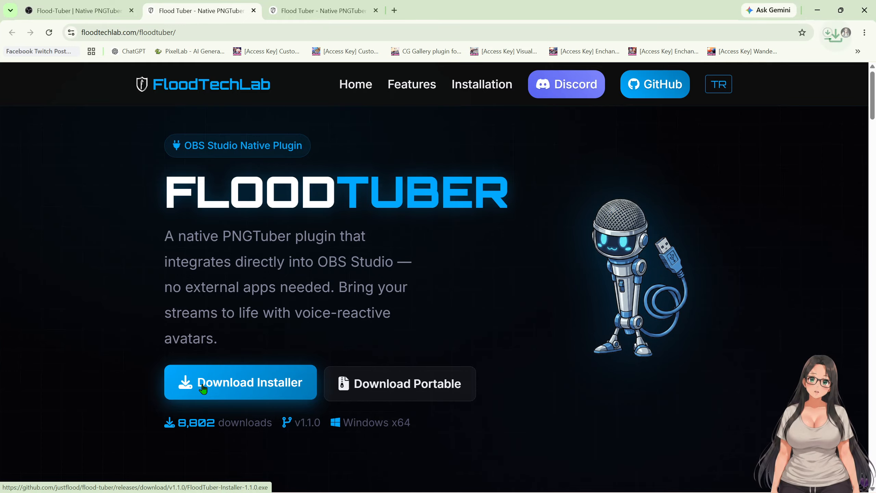
{"action": "left_click", "coordinate": [826, 34]}
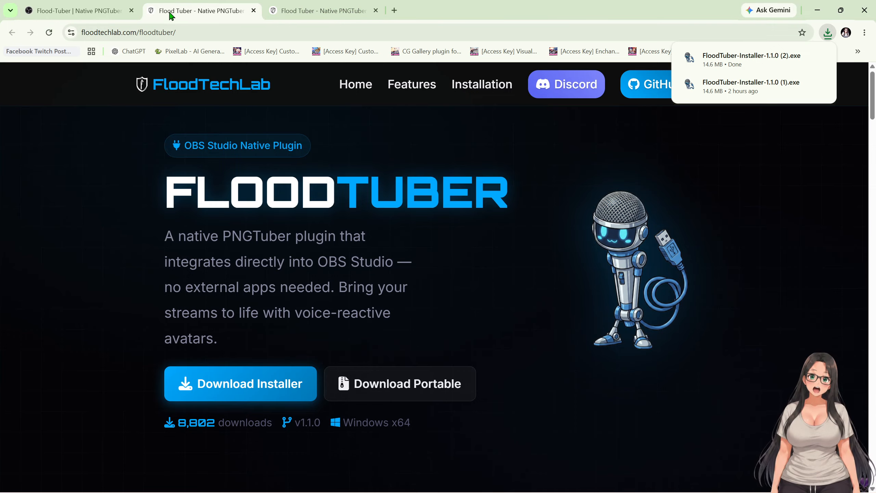
{"action": "left_click", "coordinate": [865, 9]}
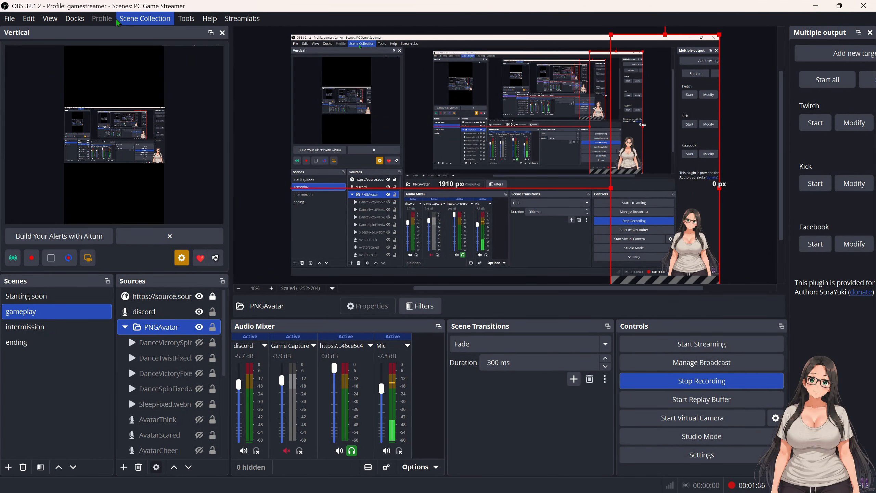
Check in the Plugin Manager that the flood-tuber plugin is installed and enabled
{"action": "left_click", "coordinate": [187, 20]}
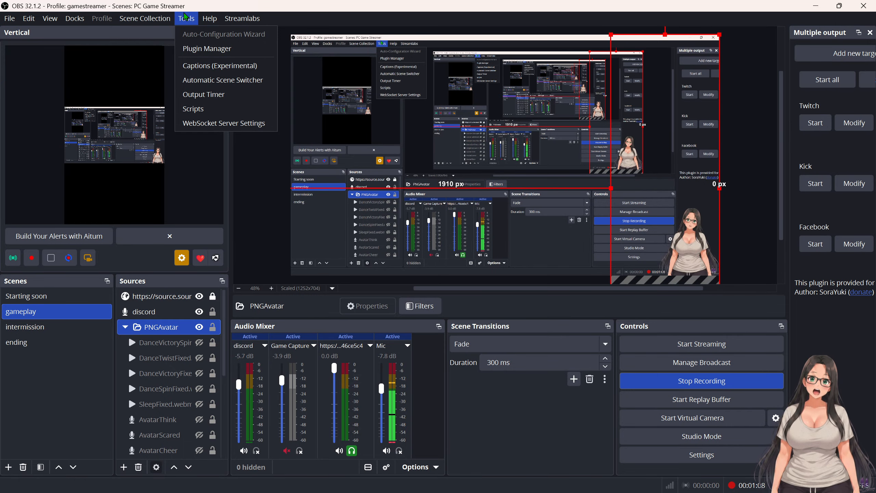
{"action": "left_click", "coordinate": [207, 49]}
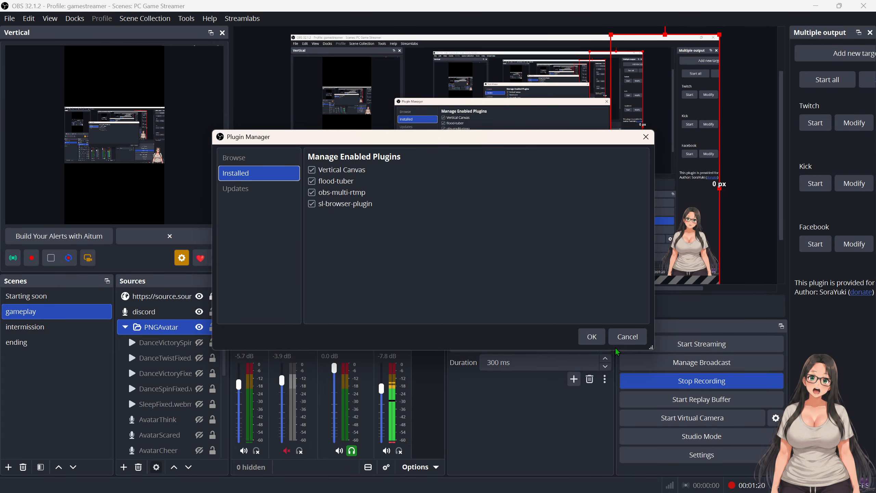
{"action": "left_click", "coordinate": [600, 340]}
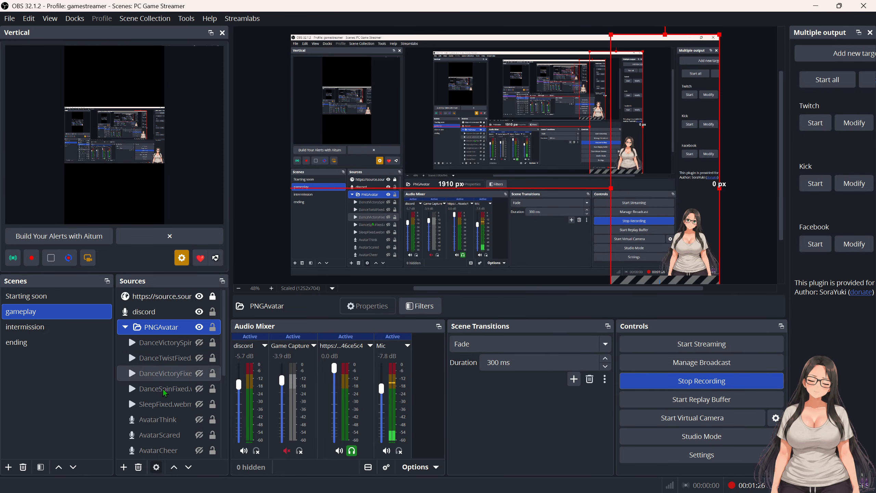
Collapse the PNGAvatar group in the gameplay scene's source list
{"action": "scroll", "coordinate": [161, 393], "scroll_direction": "down", "scroll_amount": 1}
{"action": "scroll", "coordinate": [163, 373], "scroll_direction": "up", "scroll_amount": 1}
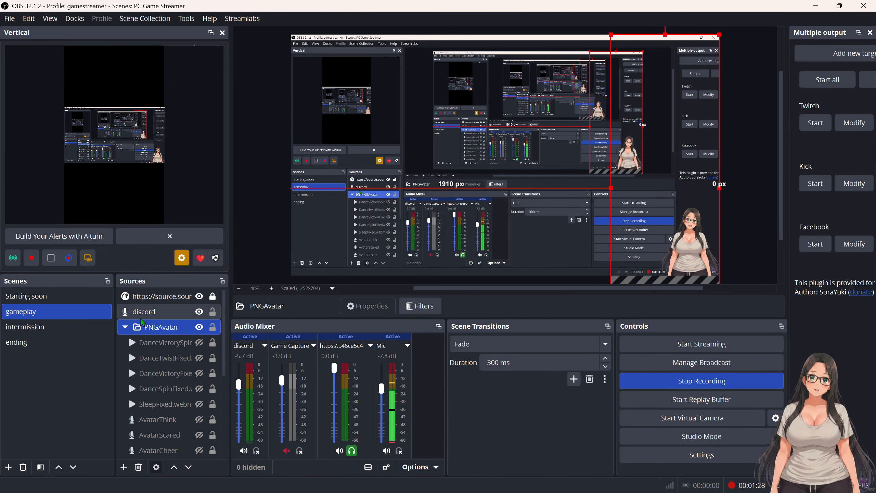
{"action": "left_click", "coordinate": [125, 326]}
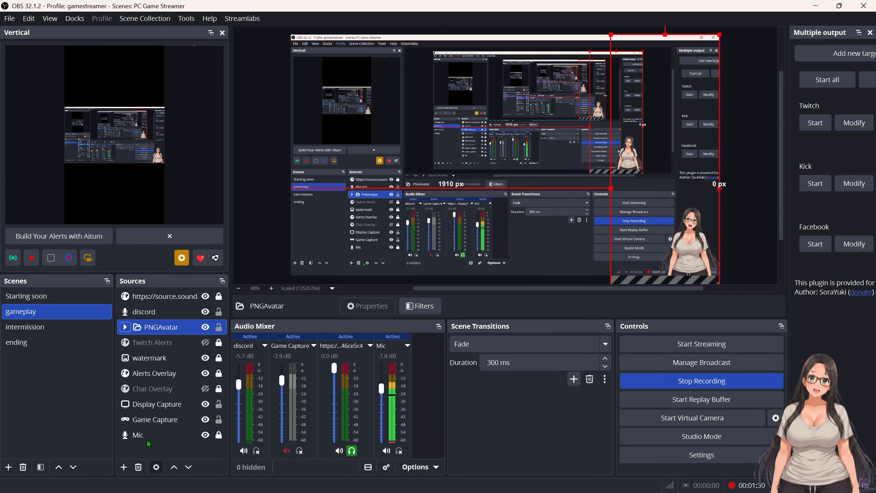
Add a new Flood Tuber Avatar source named Avatar-Normaltutorial to the gameplay scene
{"action": "right_click", "coordinate": [153, 285]}
{"action": "mouse_move", "coordinate": [186, 293]}
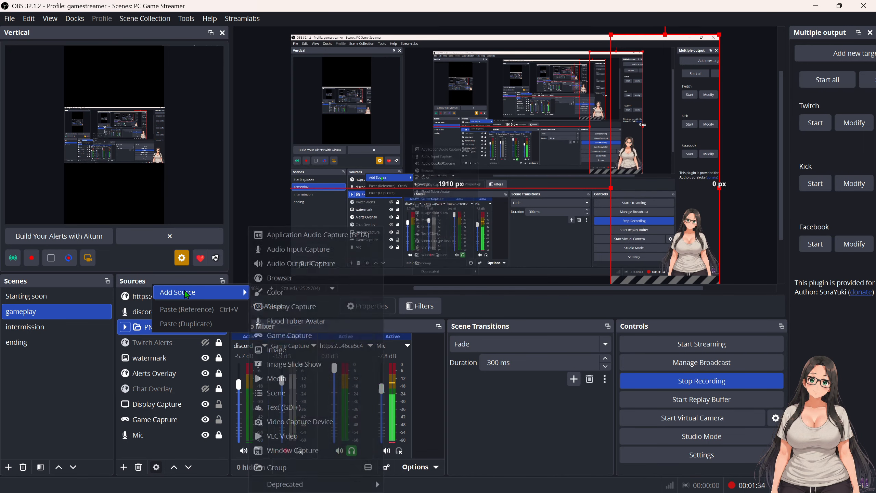
{"action": "left_click", "coordinate": [294, 324]}
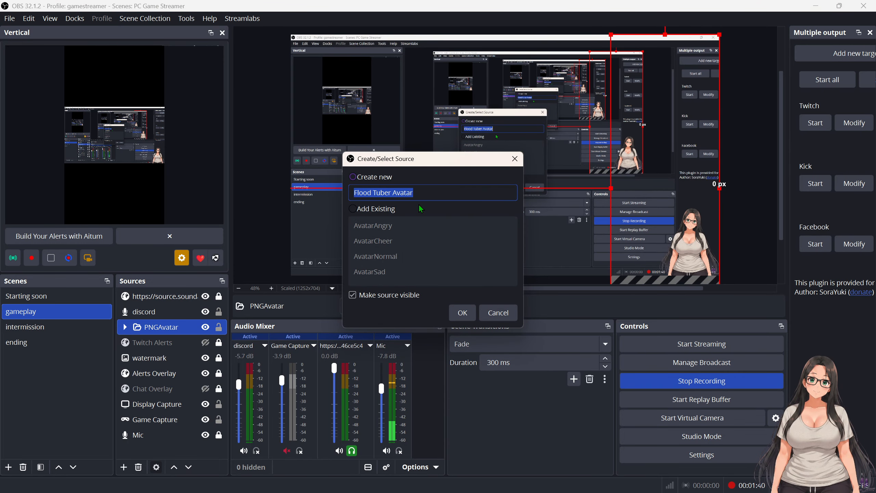
{"action": "type", "text": "Avatar"}
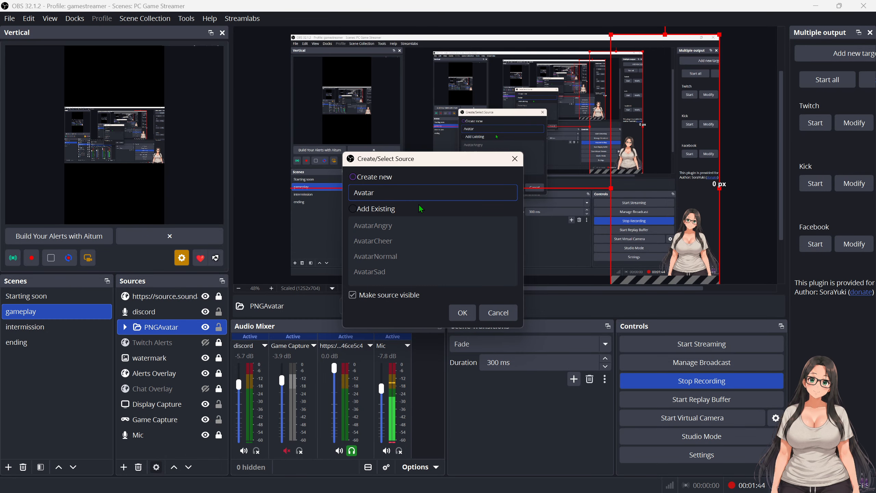
{"action": "type", "text": "-Normaltutorial"}
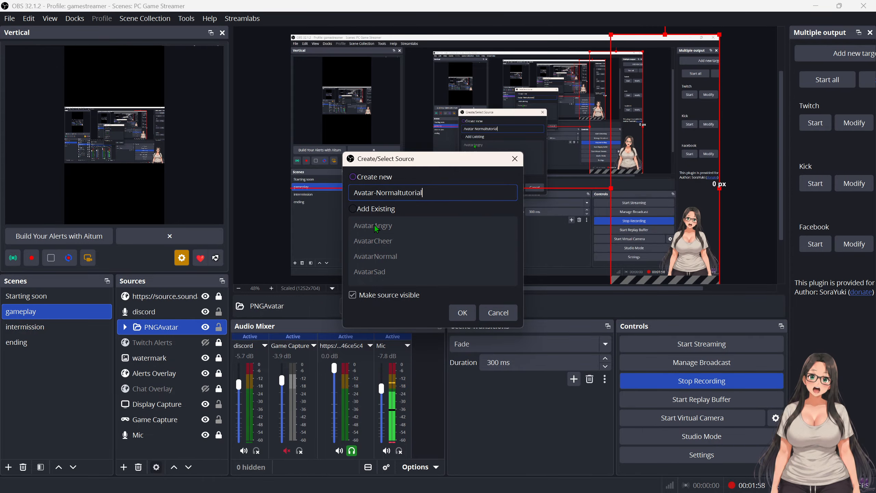
{"action": "left_click", "coordinate": [463, 313]}
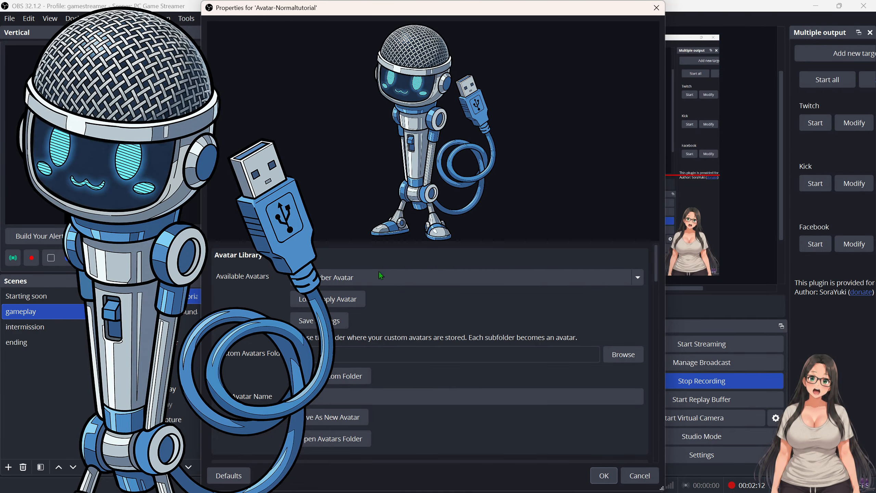
Set the avatar's audio trigger source to Mic
{"action": "scroll", "coordinate": [358, 383], "scroll_direction": "down", "scroll_amount": 1}
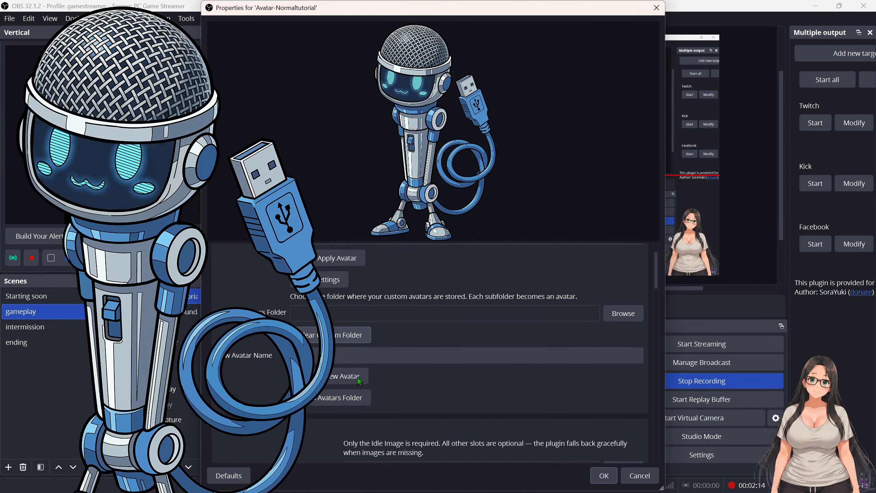
{"action": "scroll", "coordinate": [357, 375], "scroll_direction": "down", "scroll_amount": 10}
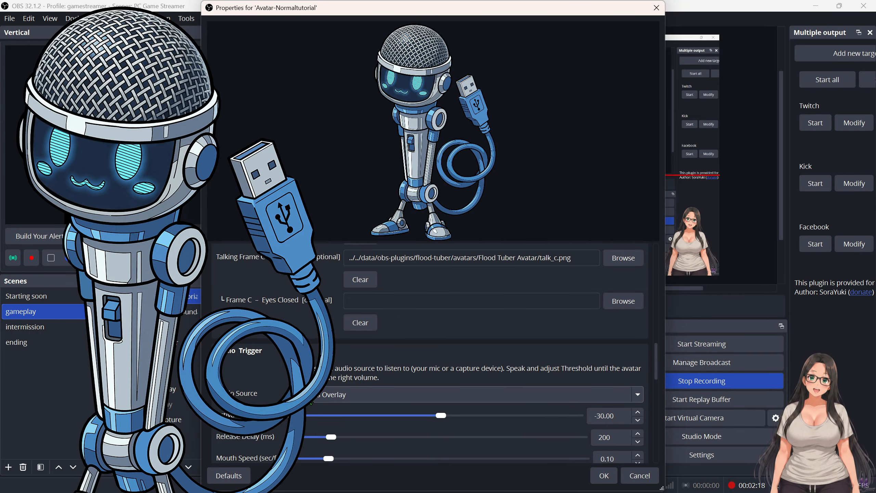
{"action": "left_click", "coordinate": [364, 396]}
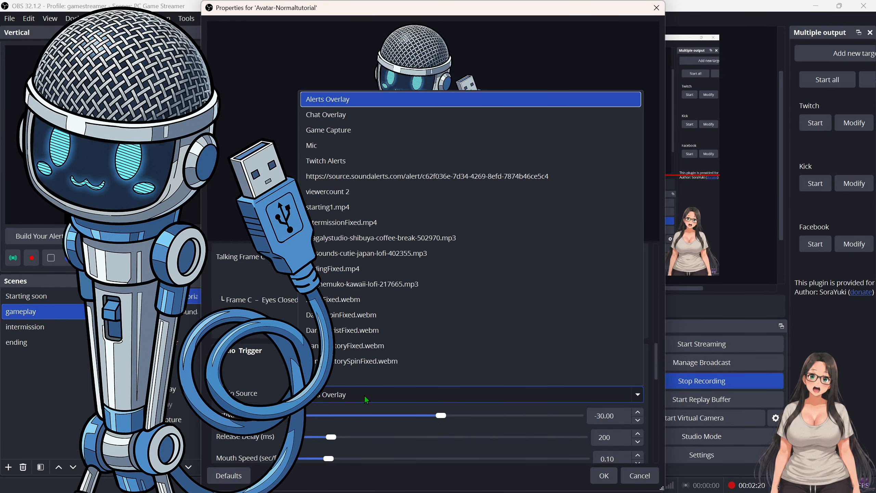
{"action": "left_click", "coordinate": [365, 395]}
{"action": "left_click", "coordinate": [364, 396]}
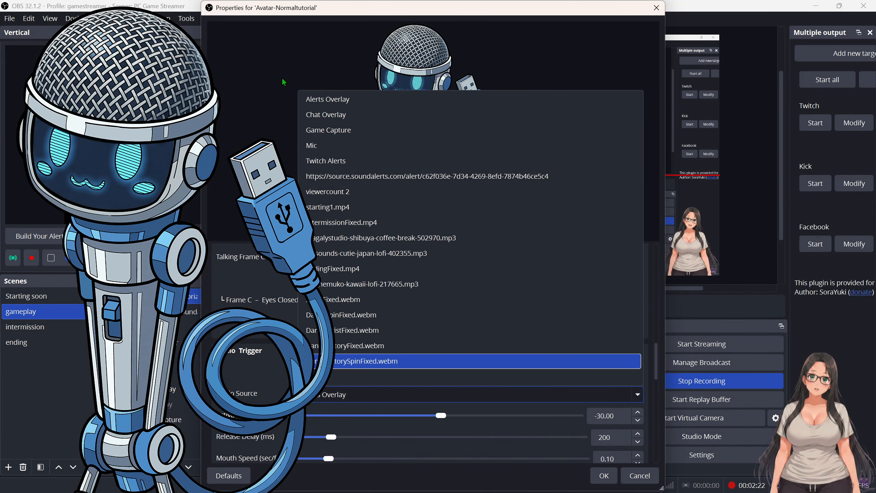
{"action": "left_click", "coordinate": [343, 154]}
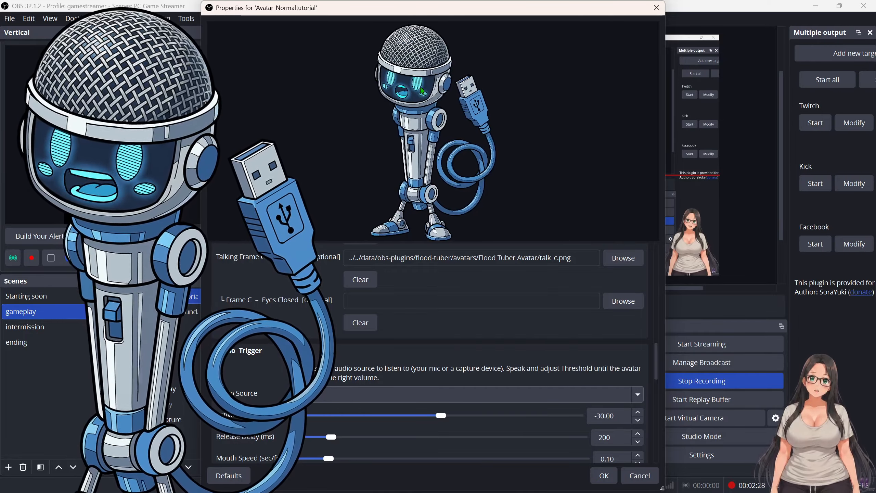
Set the avatar's mouth speed to 0.11 and its release delay to 169 ms
{"action": "scroll", "coordinate": [310, 411], "scroll_direction": "down", "scroll_amount": 2}
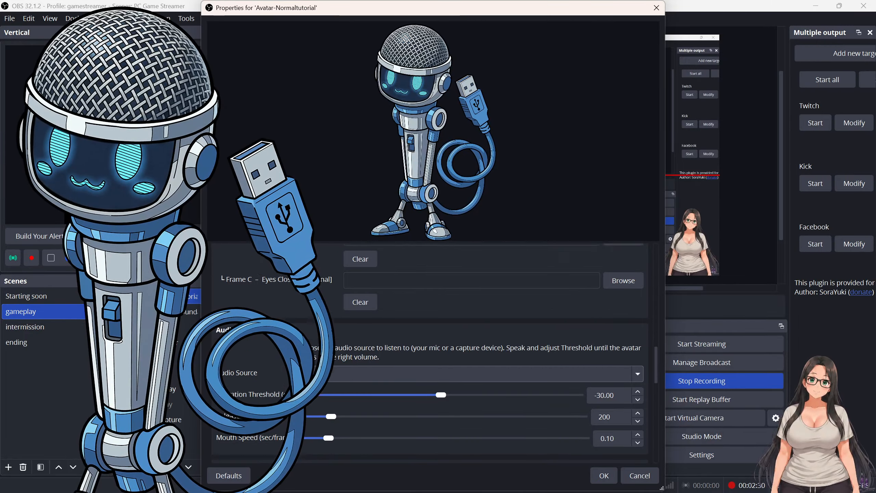
{"action": "mouse_move", "coordinate": [329, 417]}
{"action": "left_mouse_down"}
{"action": "mouse_move", "coordinate": [313, 418]}
{"action": "mouse_move", "coordinate": [389, 419]}
{"action": "mouse_move", "coordinate": [331, 418]}
{"action": "left_mouse_up"}
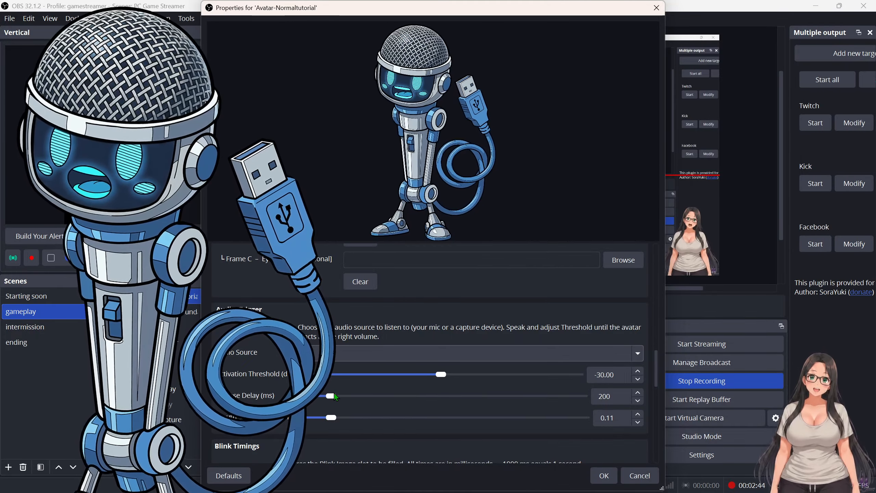
{"action": "left_click_drag", "start_coordinate": [316, 399], "coordinate": [315, 401]}
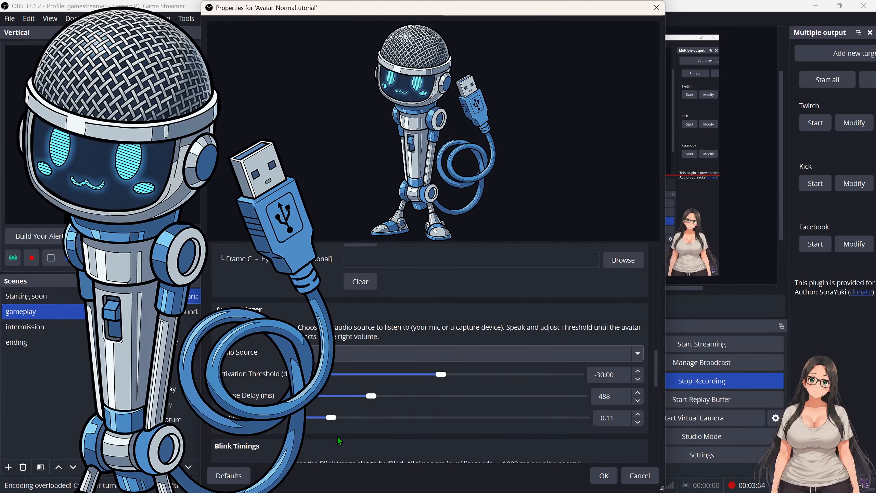
{"action": "left_click_drag", "start_coordinate": [371, 396], "coordinate": [326, 396]}
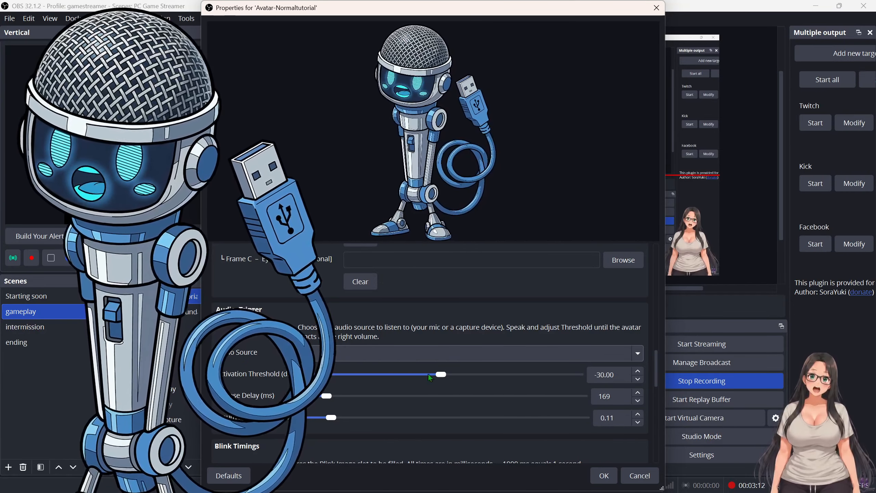
Set the custom avatars folder to the Avatars folder inside PNG_TuberEtsiTuya on the E: drive
{"action": "scroll", "coordinate": [344, 428], "scroll_direction": "down", "scroll_amount": 3}
{"action": "scroll", "coordinate": [337, 421], "scroll_direction": "up", "scroll_amount": 5}
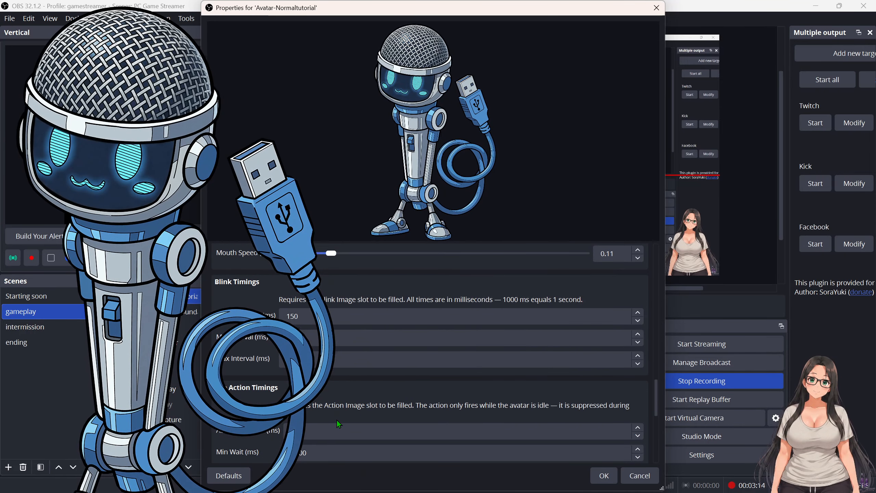
{"action": "scroll", "coordinate": [336, 421], "scroll_direction": "up", "scroll_amount": 10}
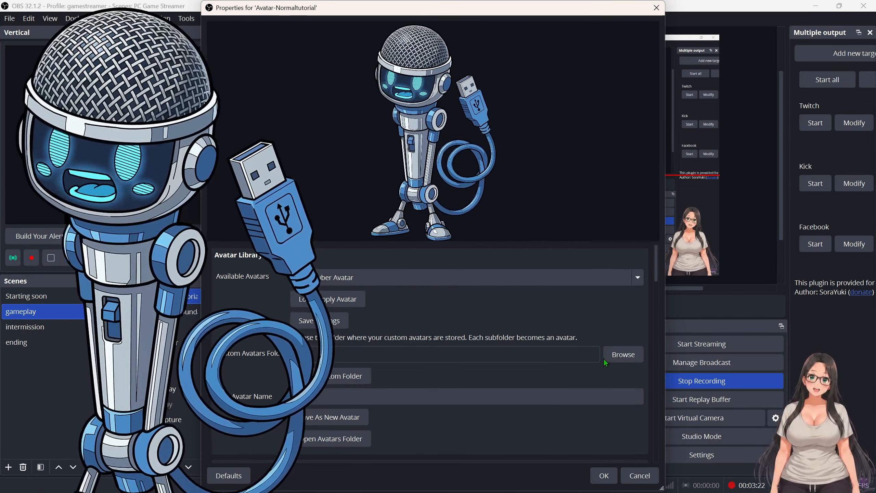
{"action": "left_click", "coordinate": [621, 355]}
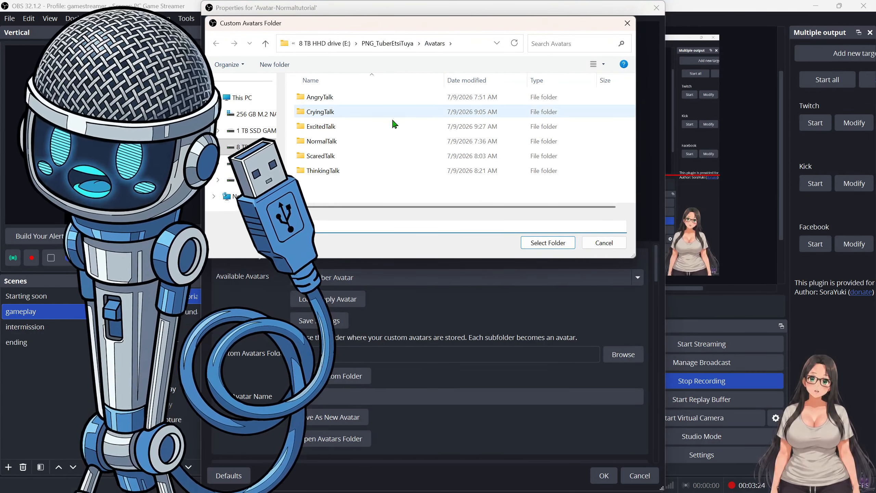
{"action": "left_click", "coordinate": [368, 44]}
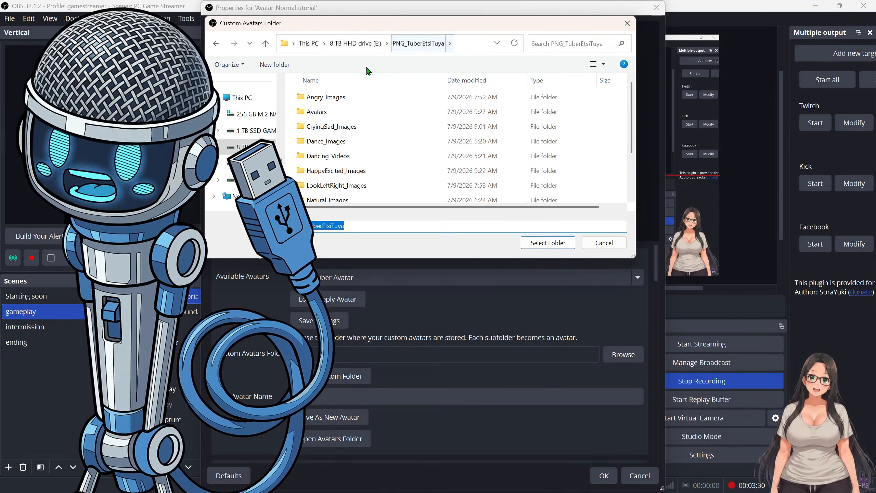
{"action": "left_click", "coordinate": [316, 113]}
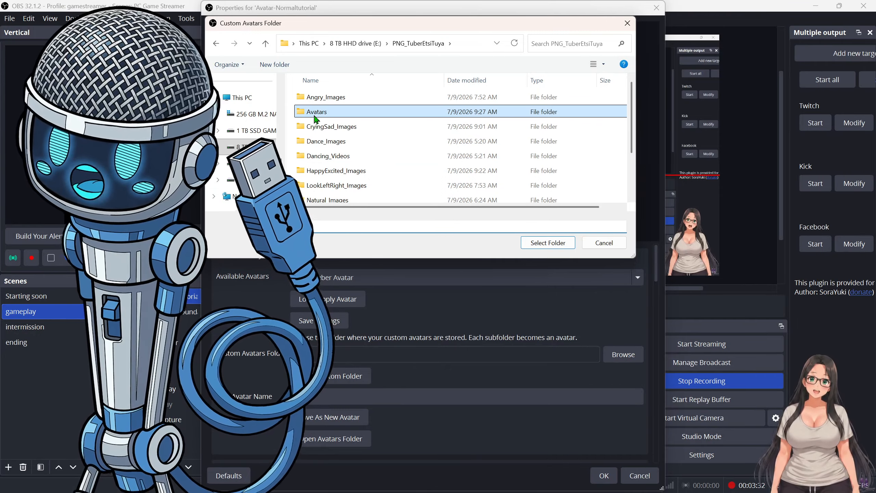
{"action": "left_click", "coordinate": [541, 243]}
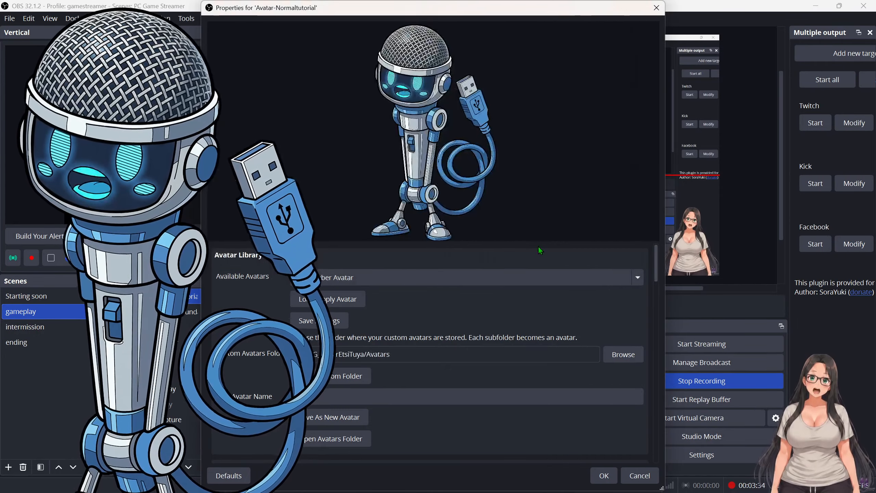
Start choosing a new idle image for the avatar and go to the PNG_TuberEtsiTuya folder on the E: drive
{"action": "scroll", "coordinate": [400, 337], "scroll_direction": "down", "scroll_amount": 3}
{"action": "scroll", "coordinate": [399, 332], "scroll_direction": "down", "scroll_amount": 5}
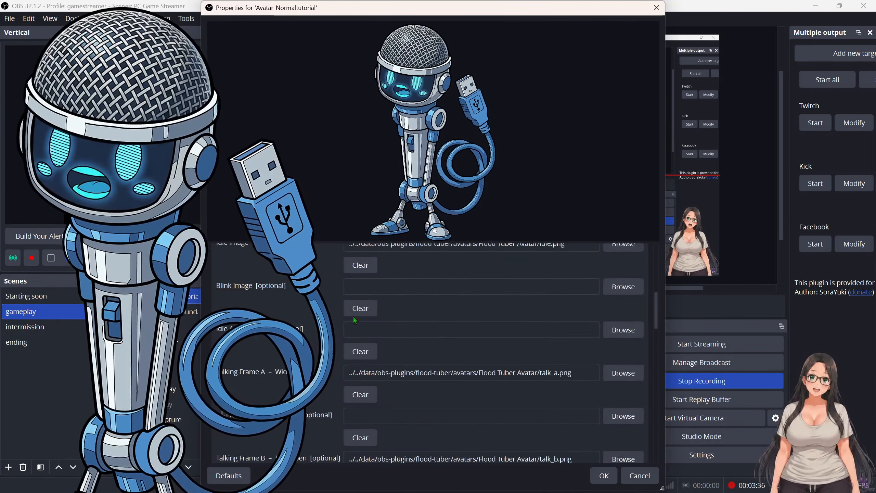
{"action": "scroll", "coordinate": [286, 303], "scroll_direction": "up", "scroll_amount": 1}
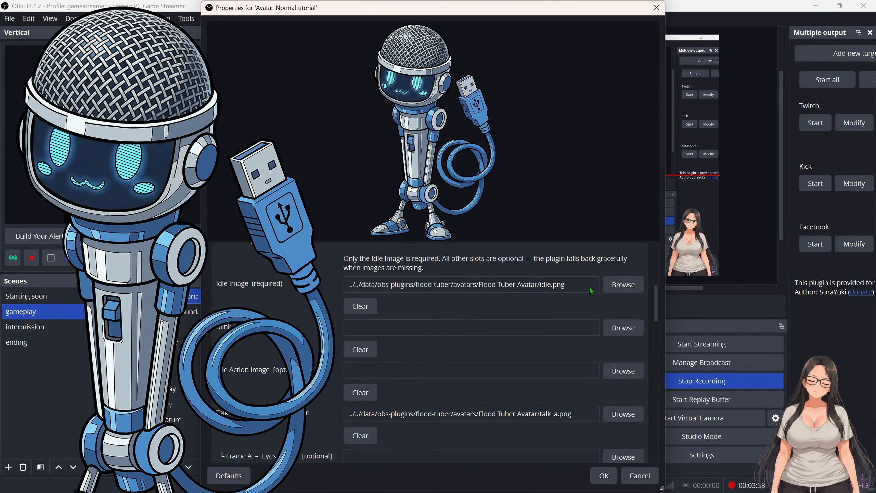
{"action": "left_click", "coordinate": [623, 285]}
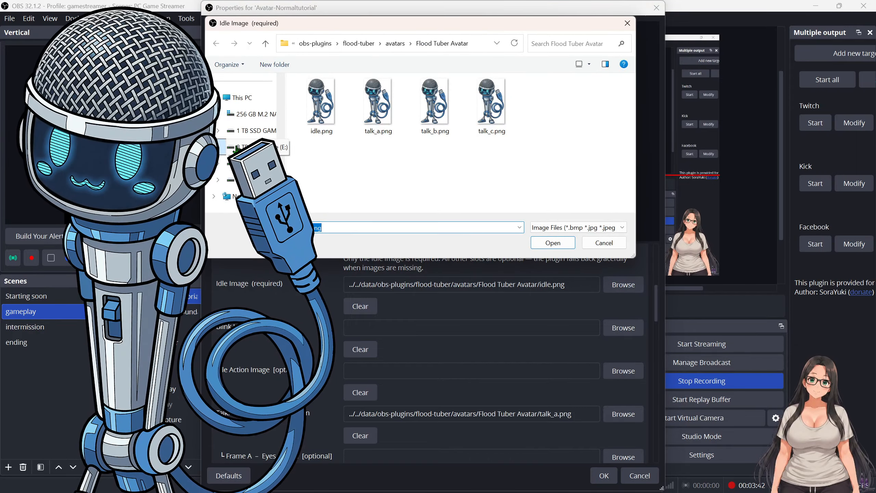
{"action": "left_click", "coordinate": [242, 147]}
{"action": "scroll", "coordinate": [315, 170], "scroll_direction": "up", "scroll_amount": 3}
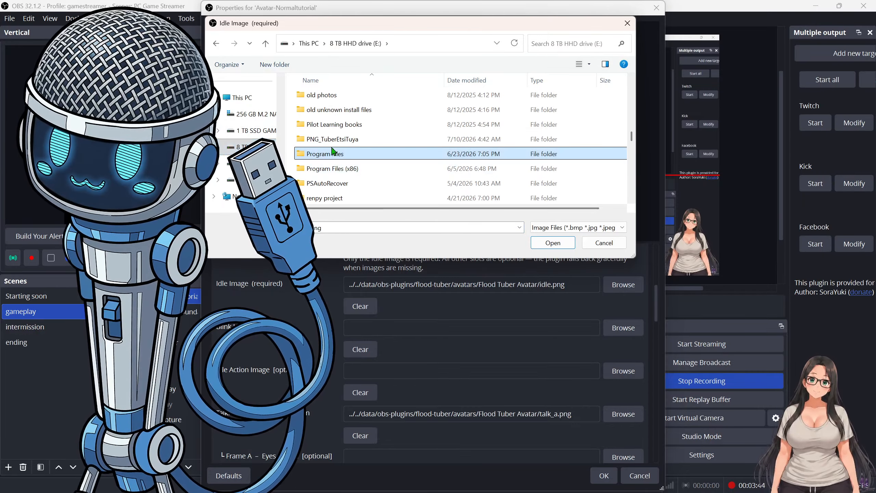
{"action": "double_click", "coordinate": [332, 139]}
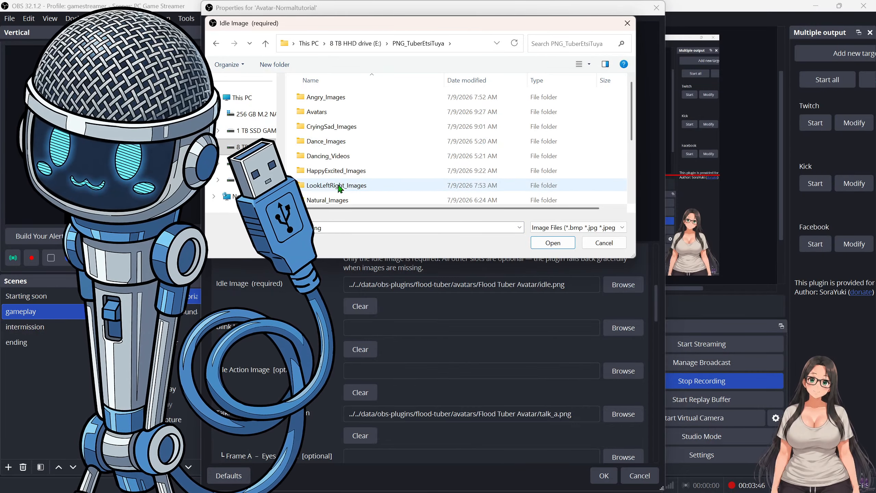
Look through the CryingSad_Images, Dancing_Videos, Dance_Images and HappyExcited_Images folders to examine the available avatar images
{"action": "left_click", "coordinate": [337, 199]}
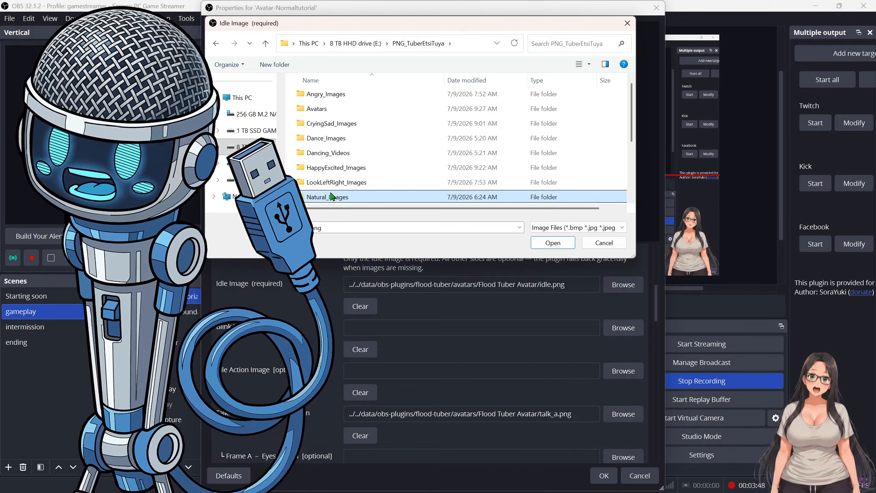
{"action": "scroll", "coordinate": [334, 190], "scroll_direction": "up", "scroll_amount": 1}
{"action": "double_click", "coordinate": [328, 127]}
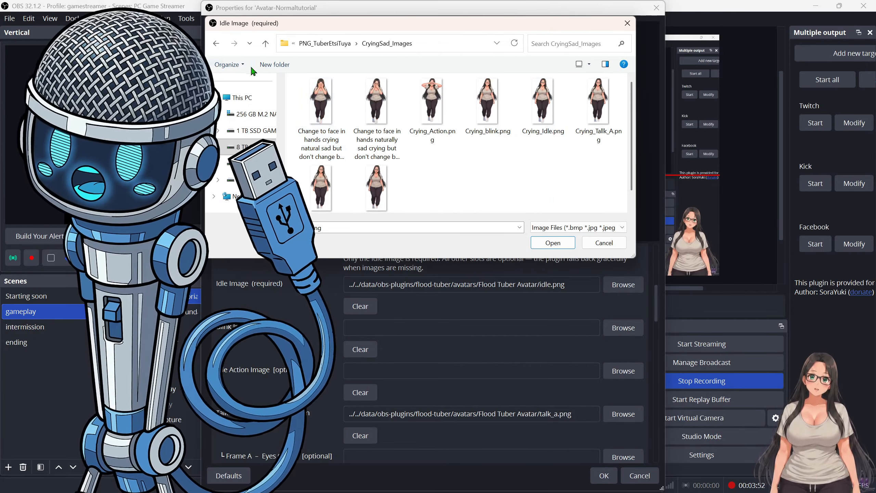
{"action": "left_click", "coordinate": [215, 44]}
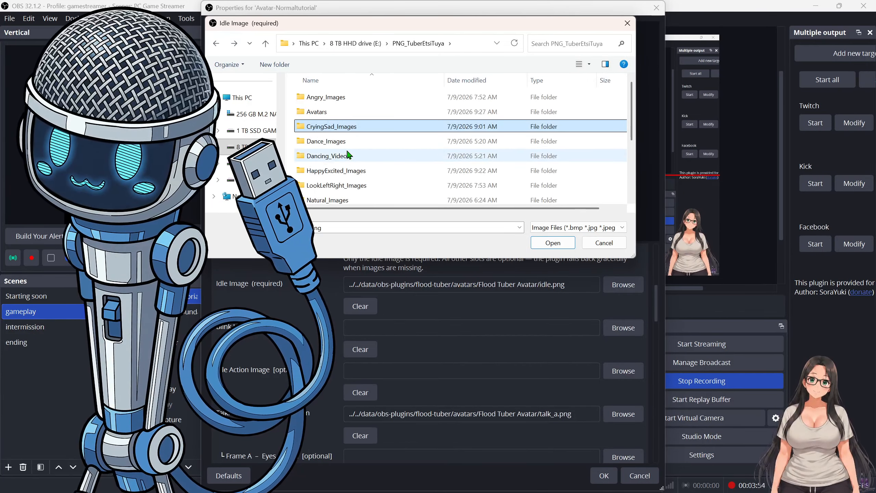
{"action": "double_click", "coordinate": [361, 158]}
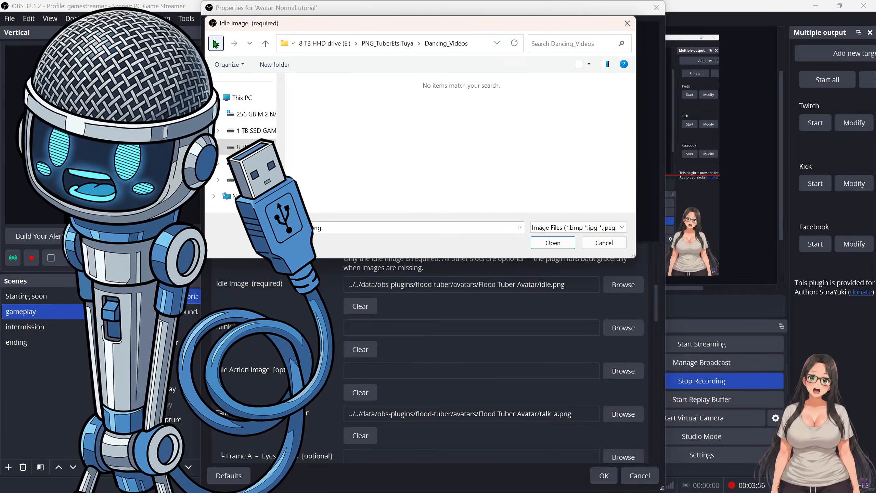
{"action": "left_click", "coordinate": [217, 44]}
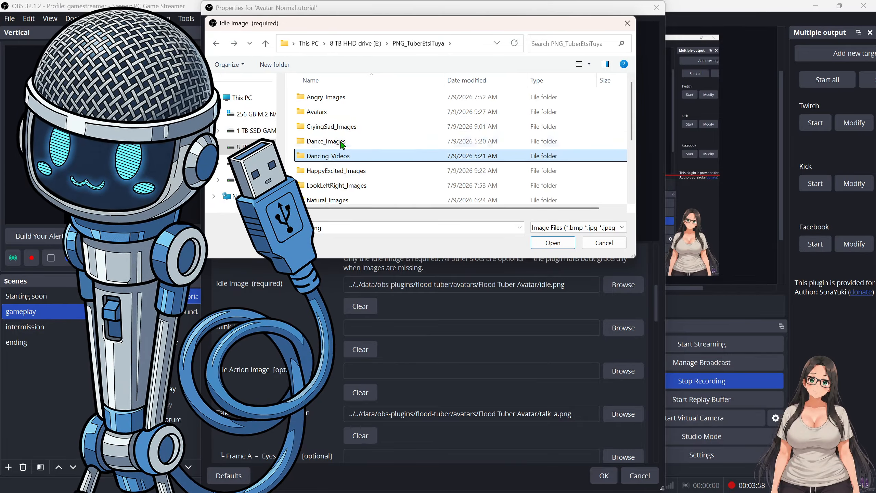
{"action": "double_click", "coordinate": [335, 141]}
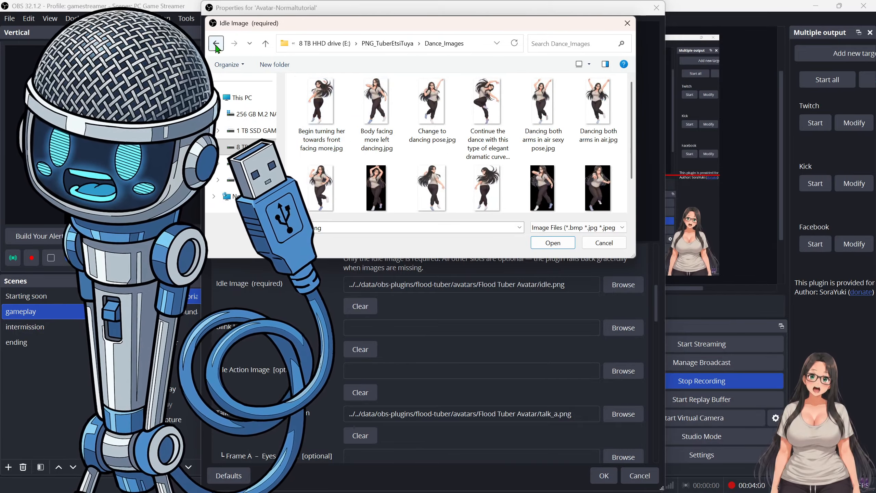
{"action": "left_click", "coordinate": [216, 44]}
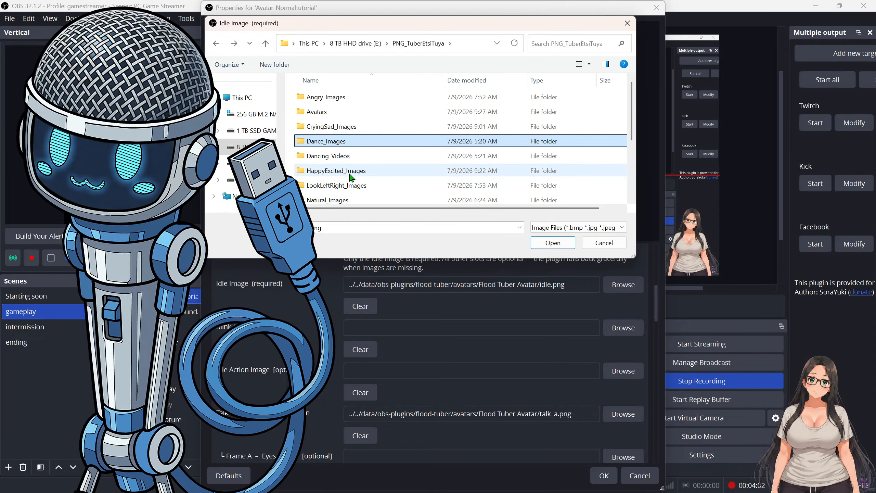
{"action": "left_click", "coordinate": [348, 174]}
{"action": "double_click", "coordinate": [347, 174]}
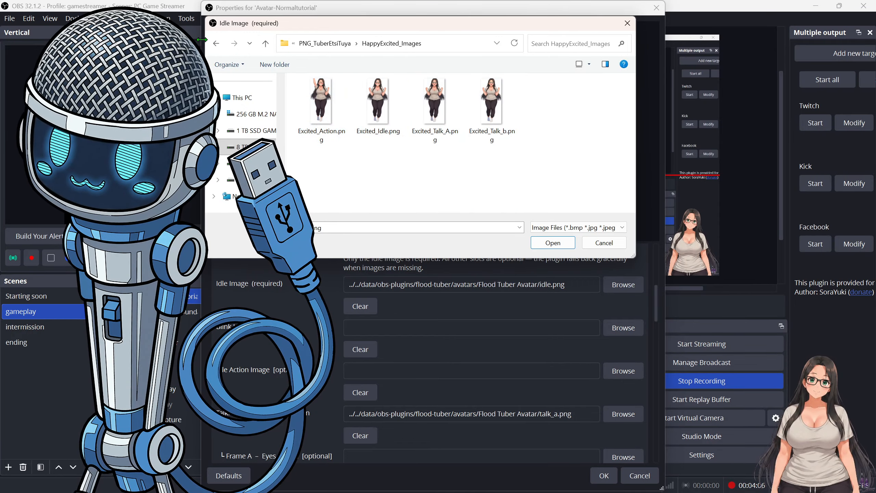
{"action": "left_click", "coordinate": [216, 44]}
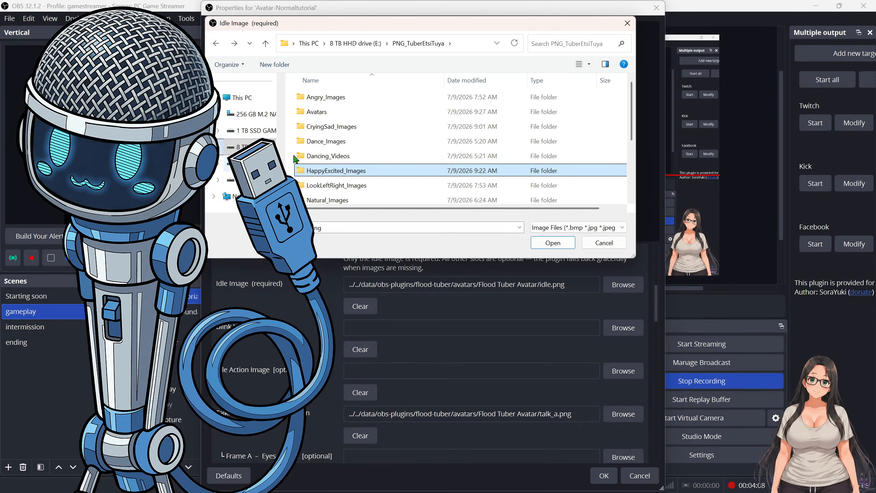
Set the avatar's idle image to idle.png from the Natural_Images folder
{"action": "scroll", "coordinate": [336, 192], "scroll_direction": "down", "scroll_amount": 1}
{"action": "double_click", "coordinate": [328, 183]}
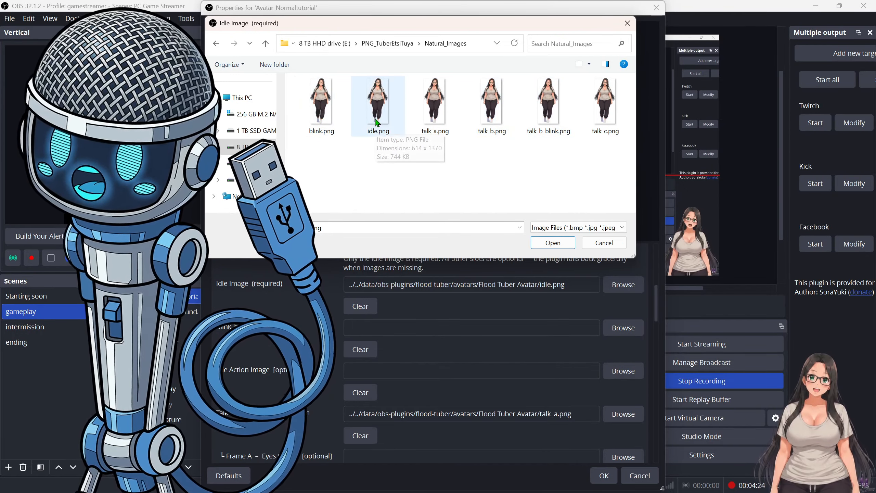
{"action": "left_click", "coordinate": [386, 134]}
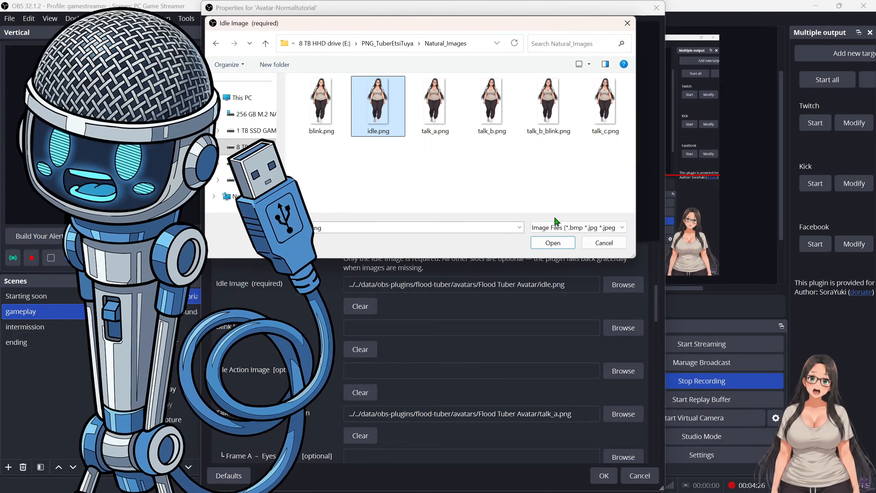
{"action": "left_click", "coordinate": [542, 248]}
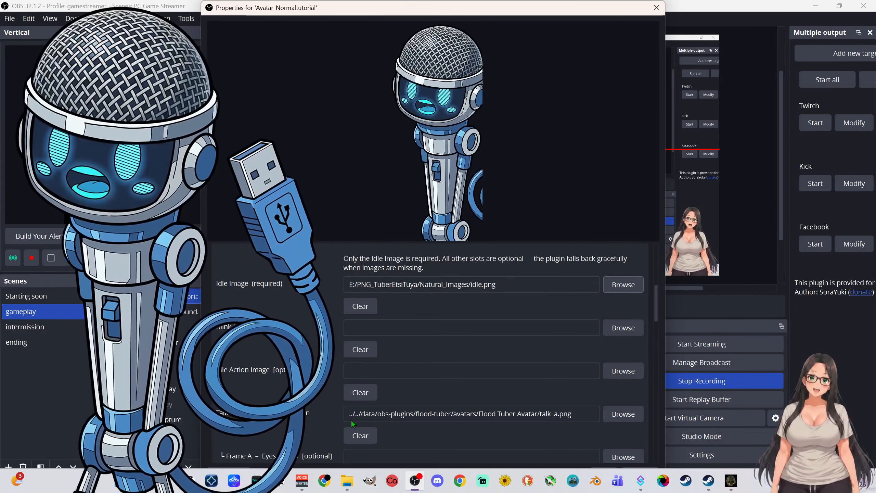
Clear the default images from Talking Frame A, Talking Frame B and Talking Frame C
{"action": "scroll", "coordinate": [351, 416], "scroll_direction": "down", "scroll_amount": 2}
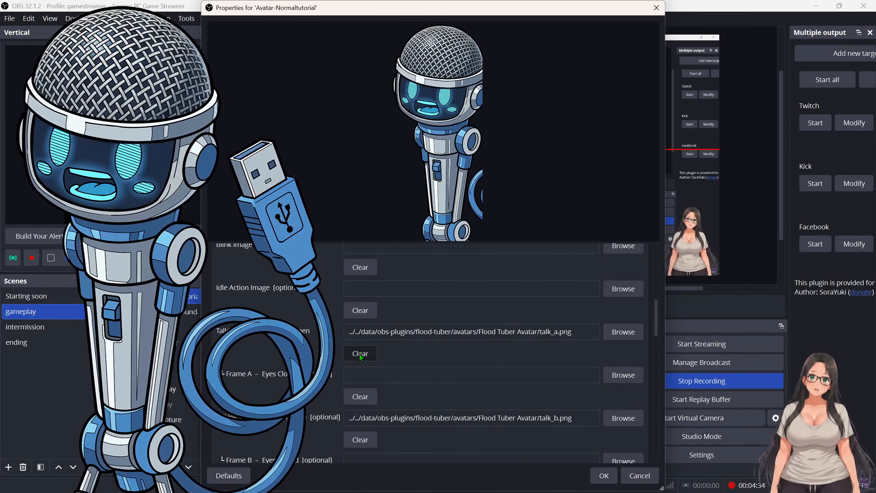
{"action": "left_click", "coordinate": [359, 355]}
{"action": "scroll", "coordinate": [361, 366], "scroll_direction": "down", "scroll_amount": 2}
{"action": "left_click", "coordinate": [363, 391]}
{"action": "scroll", "coordinate": [365, 391], "scroll_direction": "down", "scroll_amount": 4}
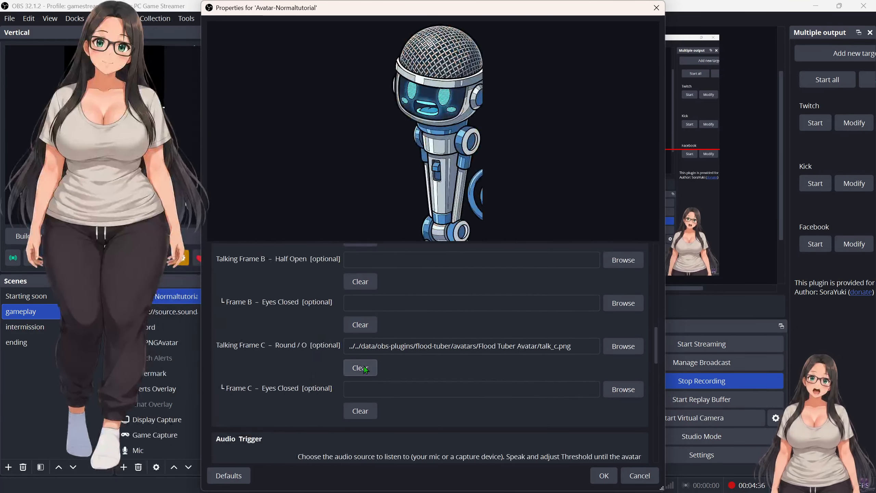
{"action": "left_click", "coordinate": [364, 367]}
{"action": "scroll", "coordinate": [362, 395], "scroll_direction": "down", "scroll_amount": 3}
{"action": "scroll", "coordinate": [367, 393], "scroll_direction": "up", "scroll_amount": 4}
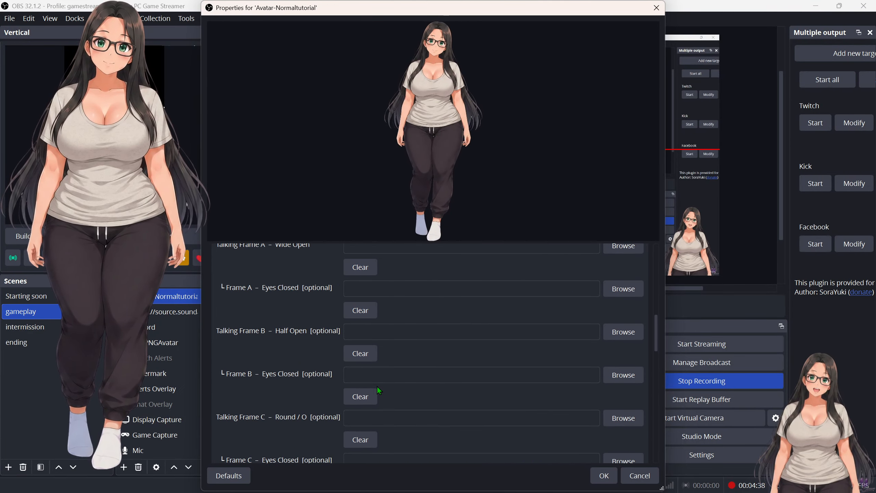
Set the avatar's blink image to blink.png from the Natural_Images folder
{"action": "scroll", "coordinate": [378, 385], "scroll_direction": "up", "scroll_amount": 7}
{"action": "scroll", "coordinate": [380, 384], "scroll_direction": "down", "scroll_amount": 1}
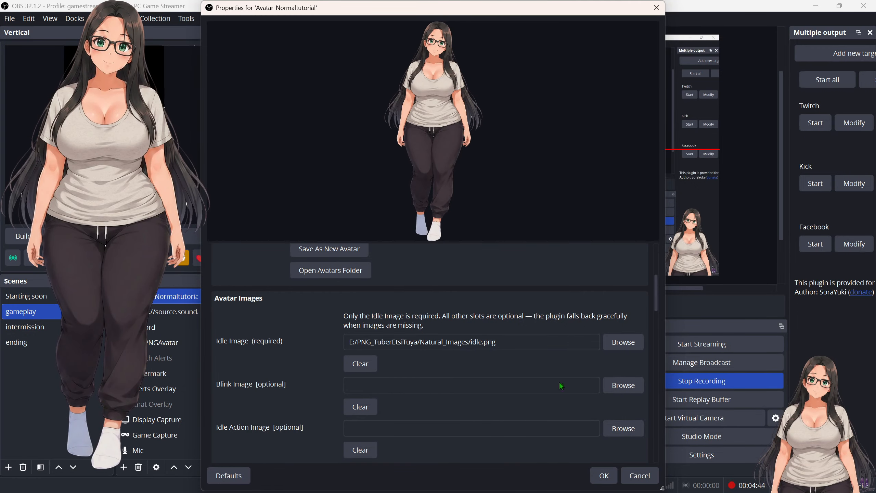
{"action": "left_click", "coordinate": [613, 382]}
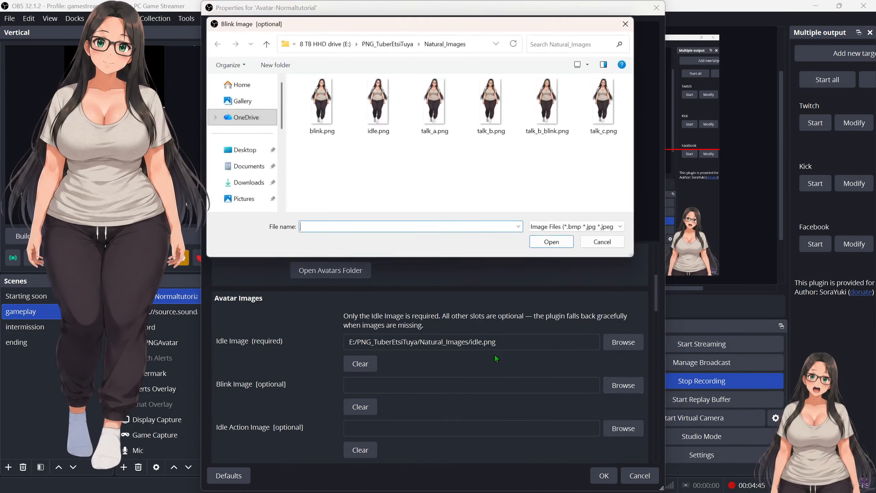
{"action": "left_click", "coordinate": [314, 109]}
{"action": "left_click", "coordinate": [550, 246]}
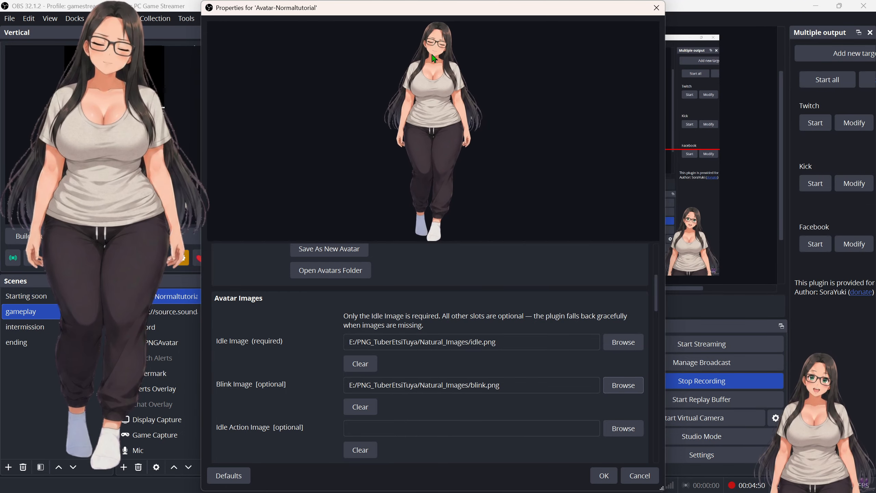
Set the avatar's idle action image to idle.png from the Natural_Images folder
{"action": "scroll", "coordinate": [397, 283], "scroll_direction": "down", "scroll_amount": 1}
{"action": "scroll", "coordinate": [349, 368], "scroll_direction": "down", "scroll_amount": 1}
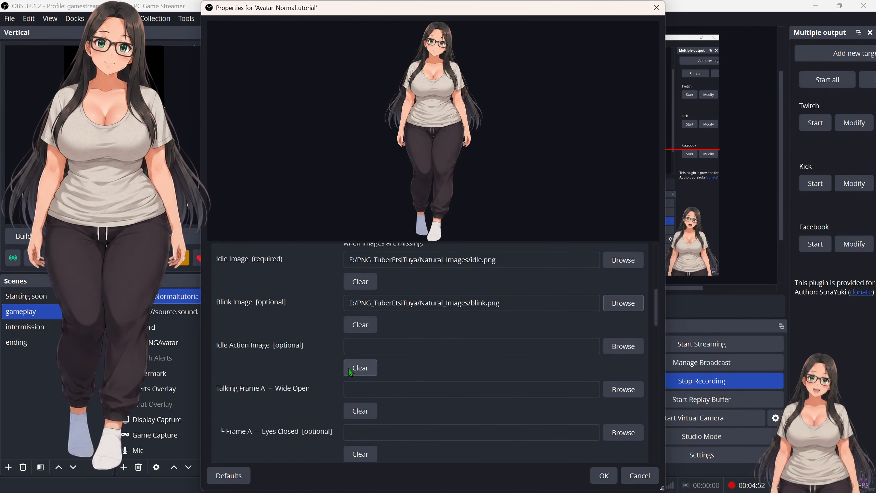
{"action": "scroll", "coordinate": [238, 397], "scroll_direction": "down", "scroll_amount": 1}
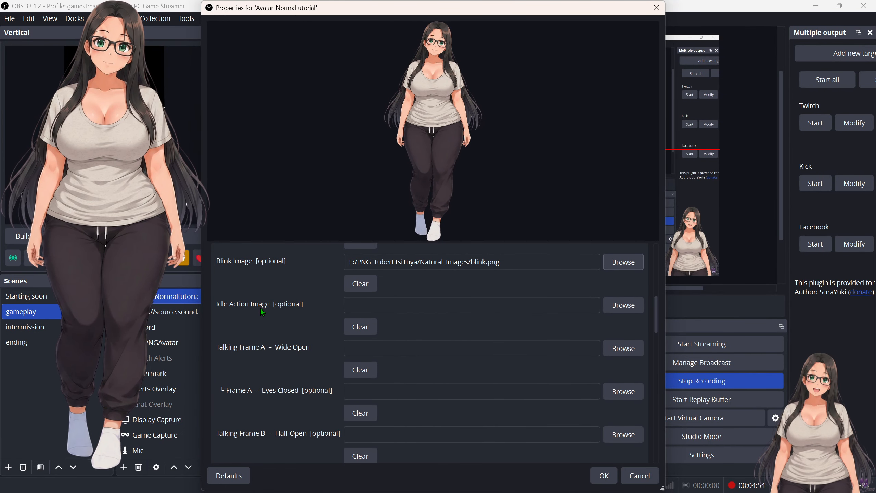
{"action": "left_click", "coordinate": [625, 306]}
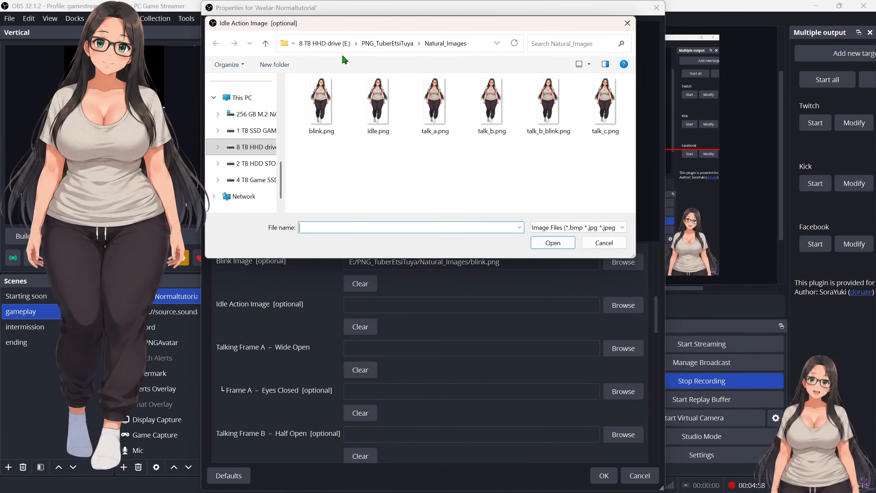
{"action": "left_click", "coordinate": [388, 110]}
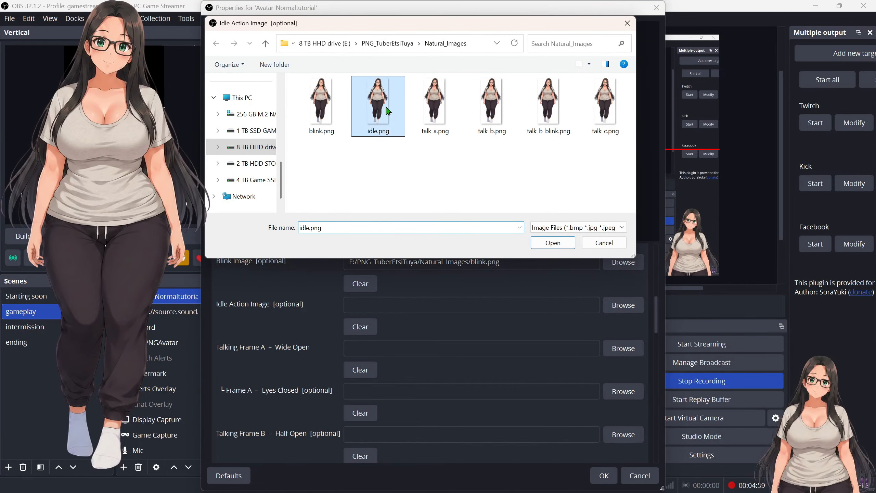
{"action": "left_click", "coordinate": [553, 242]}
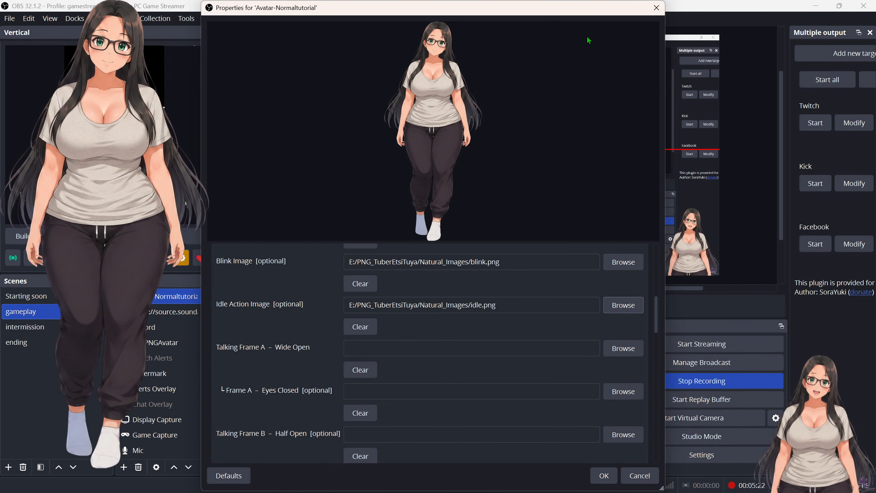
Move the properties window off the canvas preview and set Talking Frame A – Wide Open to talk_c.png from Natural_Images
{"action": "left_click_drag", "start_coordinate": [578, 11], "coordinate": [419, 15]}
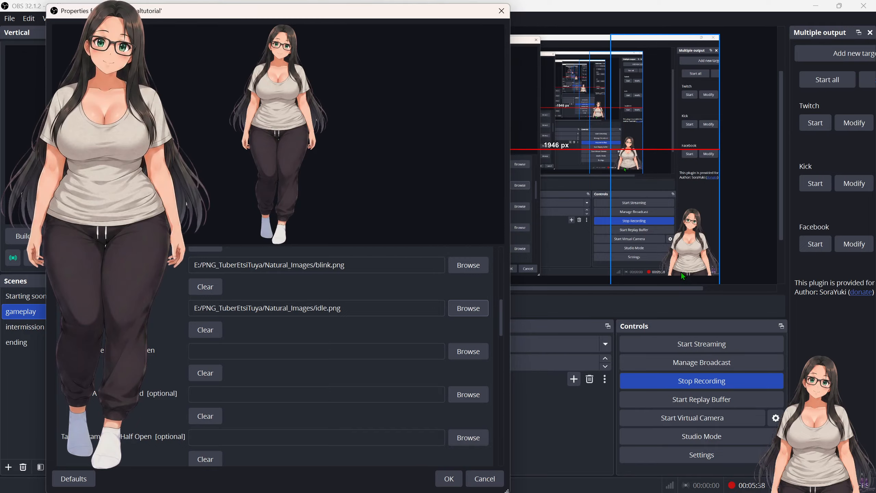
{"action": "scroll", "coordinate": [222, 383], "scroll_direction": "down", "scroll_amount": 5}
{"action": "scroll", "coordinate": [229, 378], "scroll_direction": "up", "scroll_amount": 1}
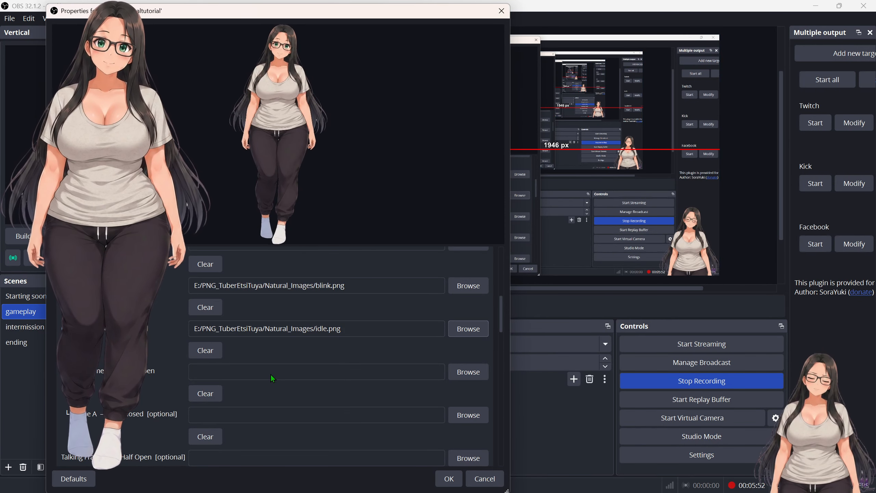
{"action": "scroll", "coordinate": [274, 373], "scroll_direction": "down", "scroll_amount": 3}
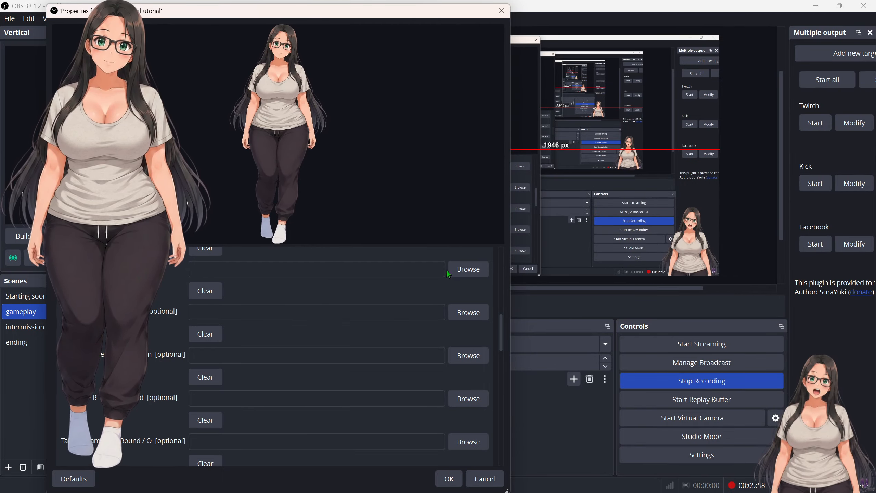
{"action": "left_click", "coordinate": [470, 270]}
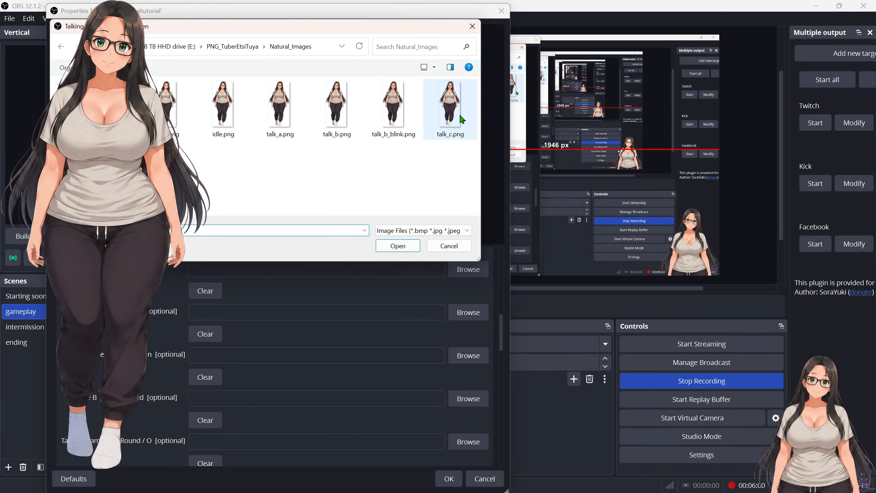
{"action": "left_click", "coordinate": [448, 118]}
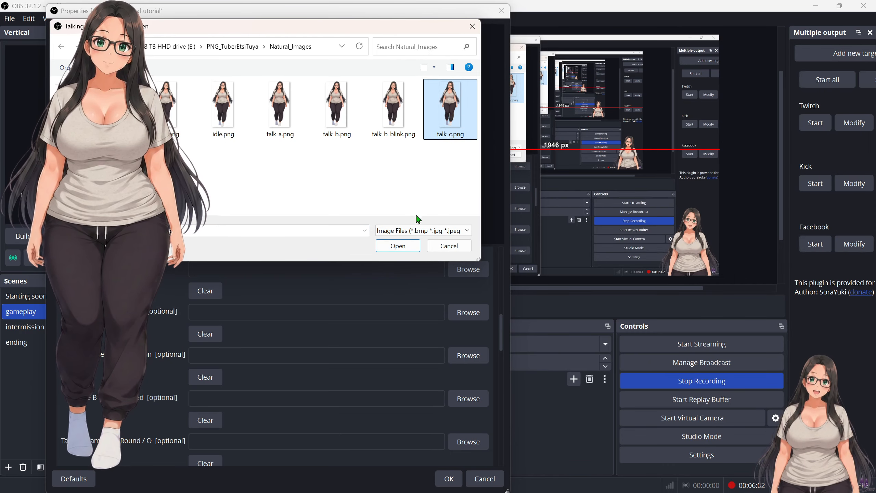
{"action": "left_click", "coordinate": [391, 252]}
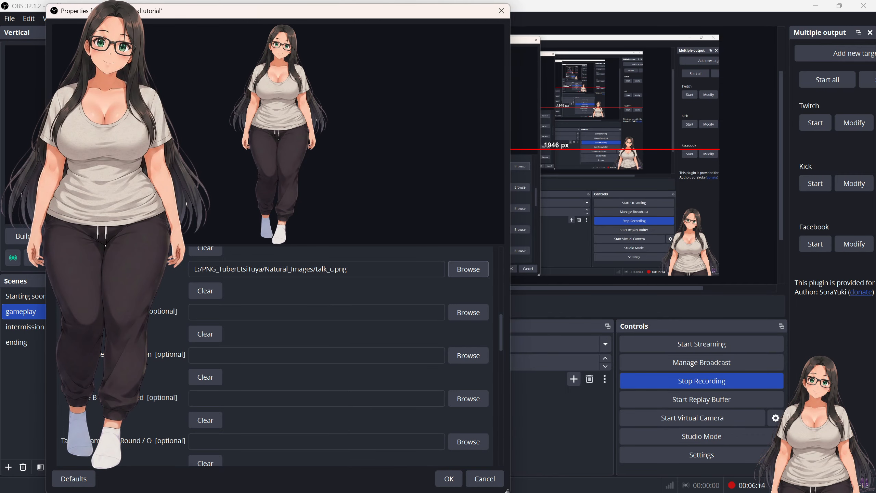
Set Talking Frame B – Half Open to talk_b.png from the Natural_Images folder
{"action": "left_click", "coordinate": [468, 356]}
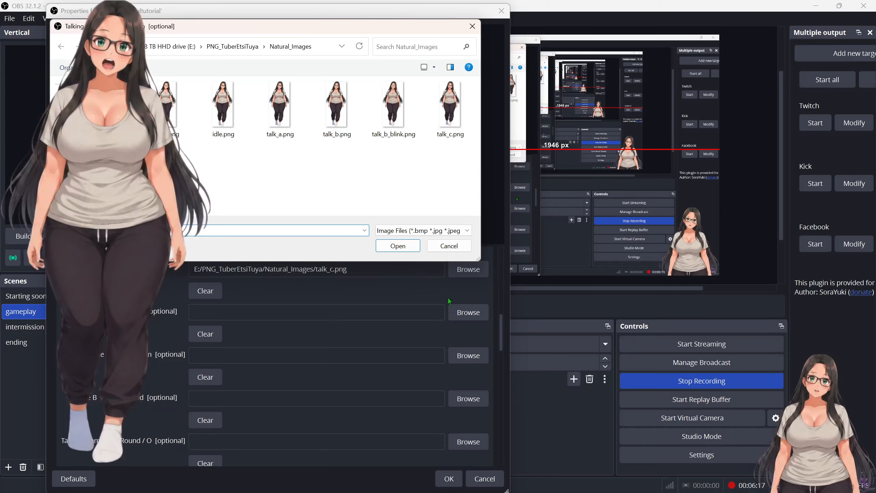
{"action": "left_click", "coordinate": [336, 107]}
{"action": "left_click", "coordinate": [383, 249]}
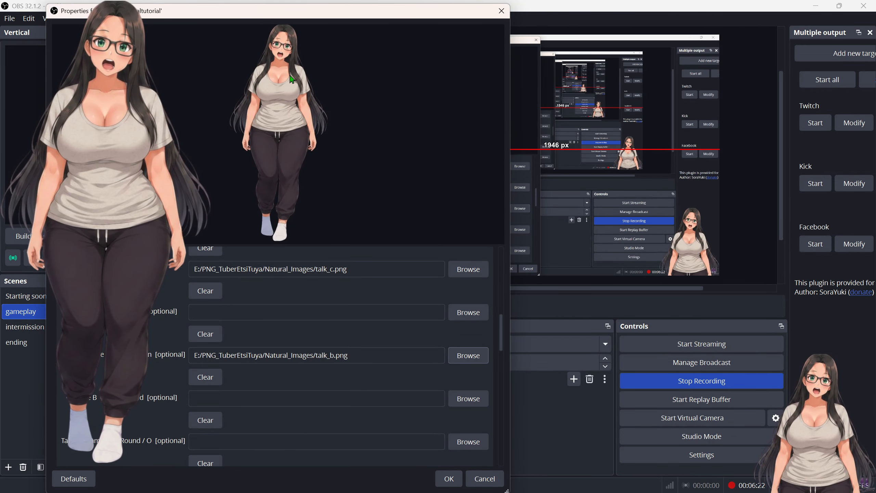
Set Talking Frame B's Eyes Closed image to talk_b_blink.png from the Natural_Images folder
{"action": "scroll", "coordinate": [215, 391], "scroll_direction": "down", "scroll_amount": 1}
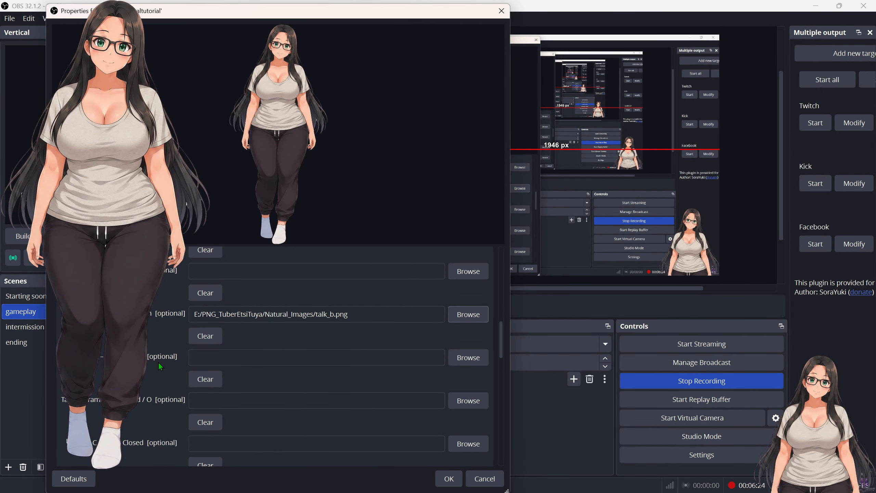
{"action": "left_click", "coordinate": [463, 357]}
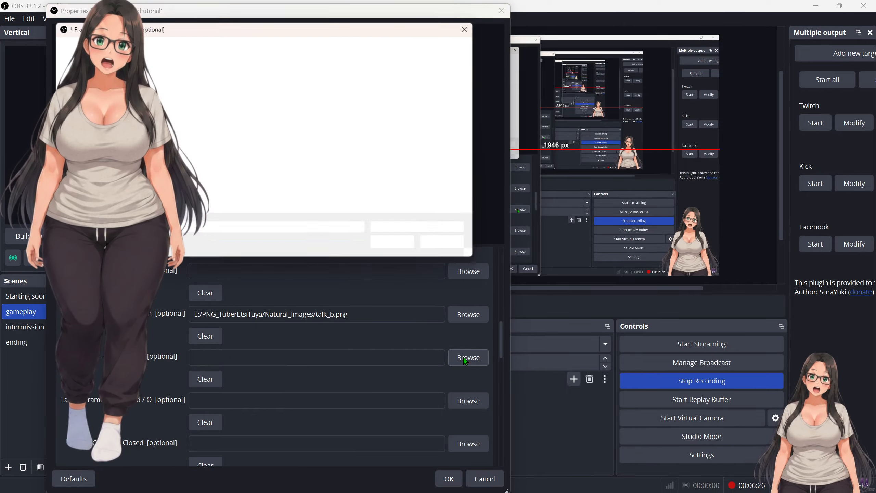
{"action": "left_click", "coordinate": [388, 110]}
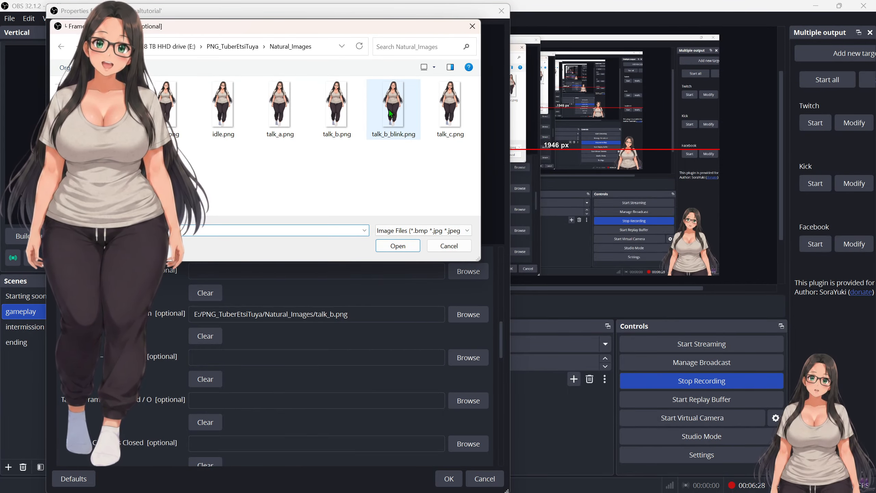
{"action": "left_click", "coordinate": [401, 247]}
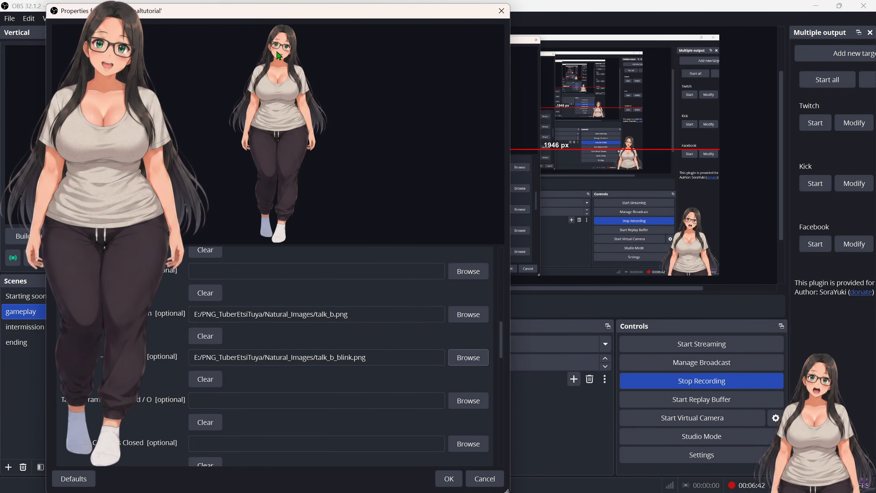
Check the assigned image slots and set Talking Frame C – Round / O to talk_a.png from Natural_Images
{"action": "scroll", "coordinate": [148, 388], "scroll_direction": "down", "scroll_amount": 1}
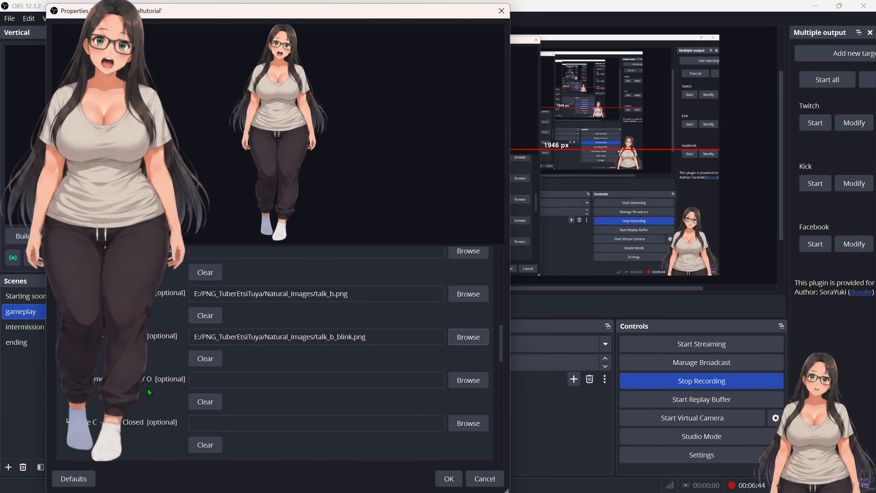
{"action": "scroll", "coordinate": [149, 376], "scroll_direction": "up", "scroll_amount": 5}
{"action": "scroll", "coordinate": [152, 353], "scroll_direction": "up", "scroll_amount": 1}
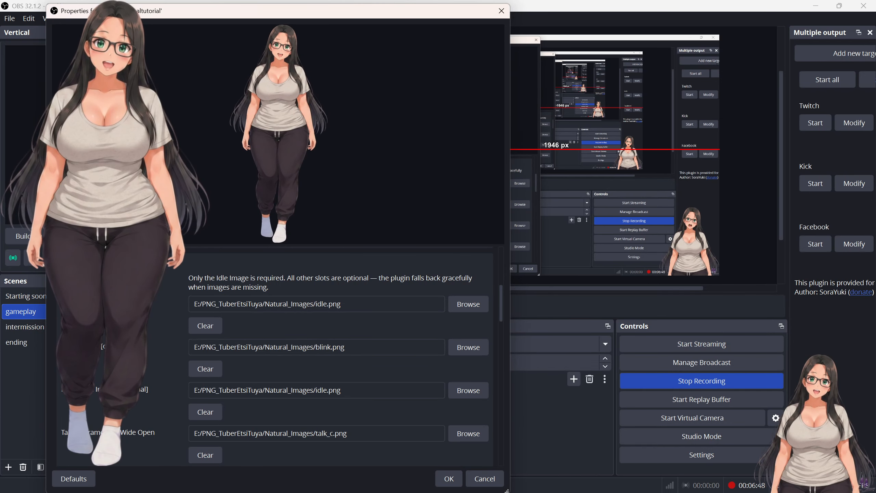
{"action": "scroll", "coordinate": [159, 302], "scroll_direction": "down", "scroll_amount": 1}
{"action": "scroll", "coordinate": [159, 302], "scroll_direction": "down", "scroll_amount": 7}
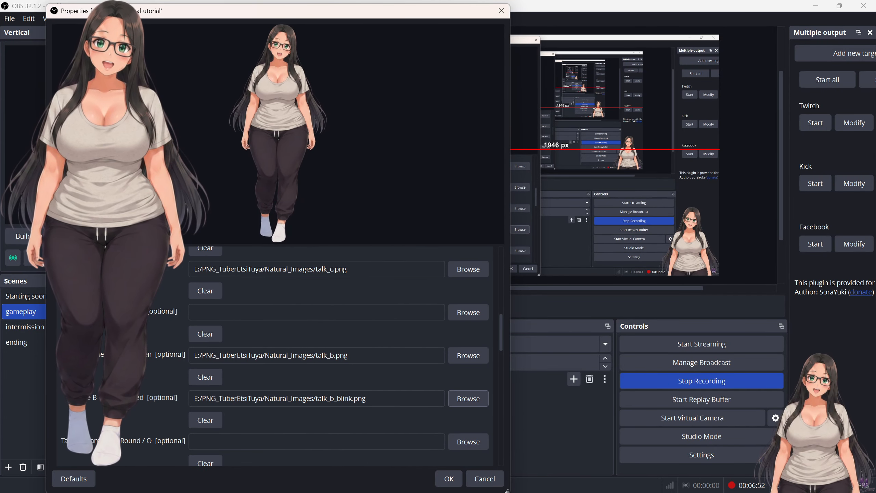
{"action": "scroll", "coordinate": [195, 398], "scroll_direction": "down", "scroll_amount": 6}
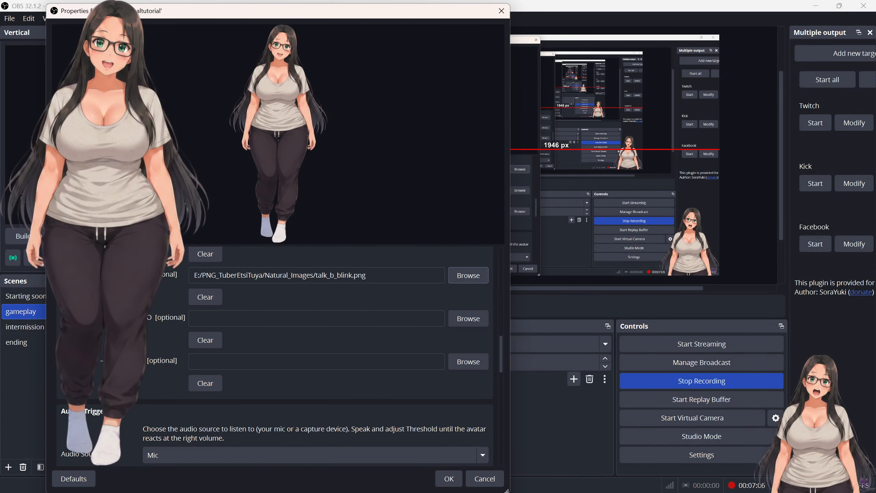
{"action": "left_click", "coordinate": [451, 318]}
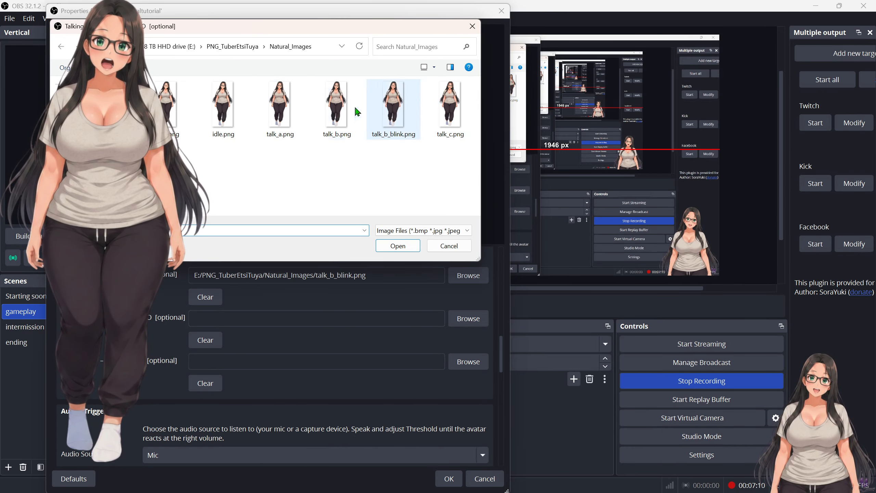
{"action": "left_click", "coordinate": [293, 110]}
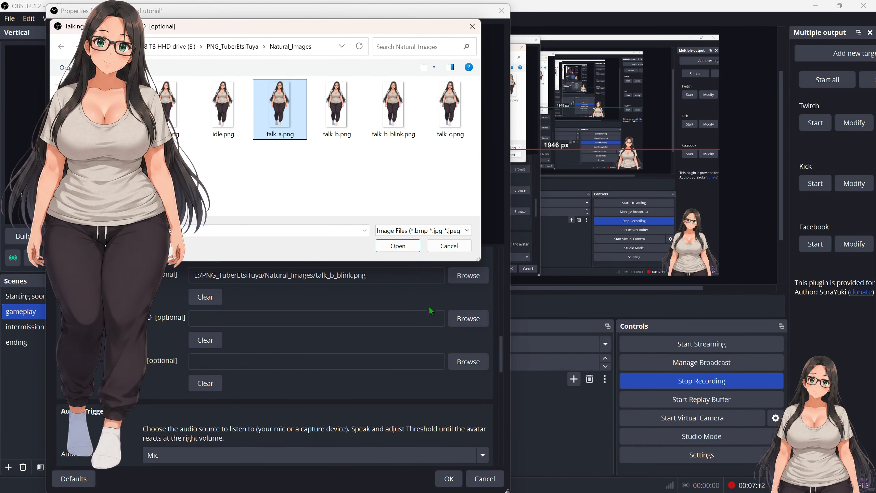
{"action": "left_click", "coordinate": [398, 245]}
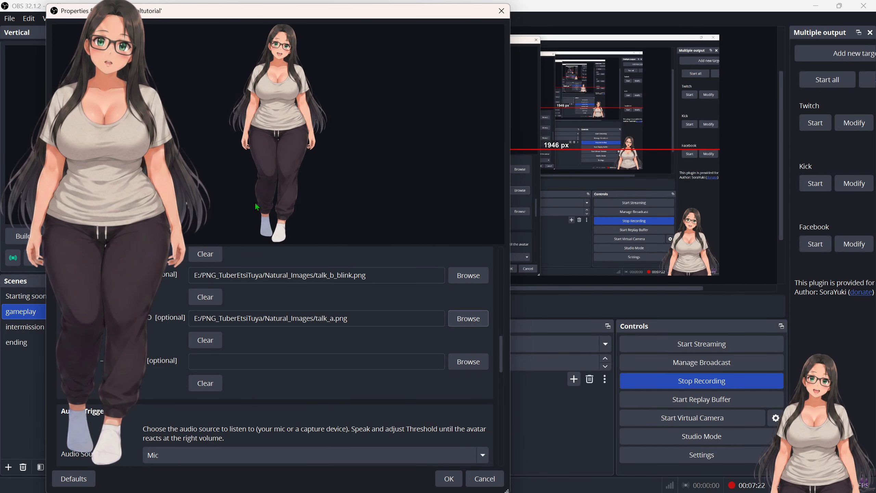
Examine the avatar's timing and talking motion settings, then return to the avatar selection and the avatar on the canvas
{"action": "scroll", "coordinate": [159, 355], "scroll_direction": "down", "scroll_amount": 3}
{"action": "scroll", "coordinate": [159, 355], "scroll_direction": "down", "scroll_amount": 6}
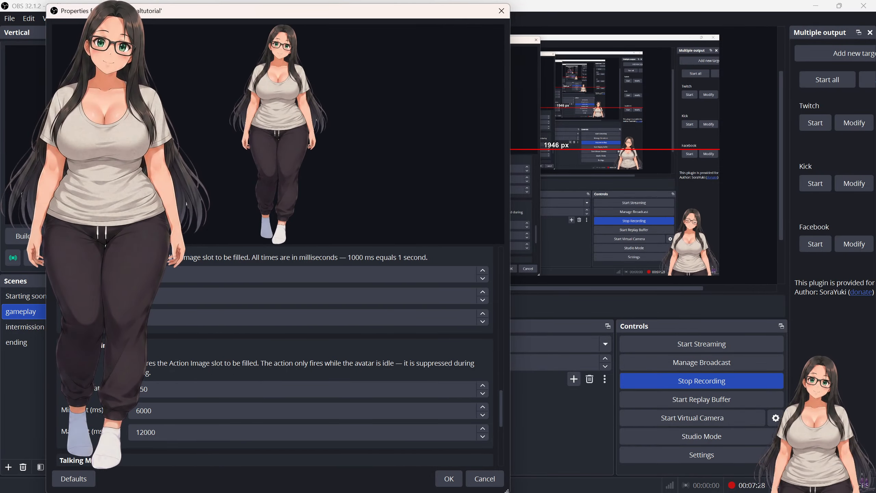
{"action": "scroll", "coordinate": [148, 323], "scroll_direction": "down", "scroll_amount": 2}
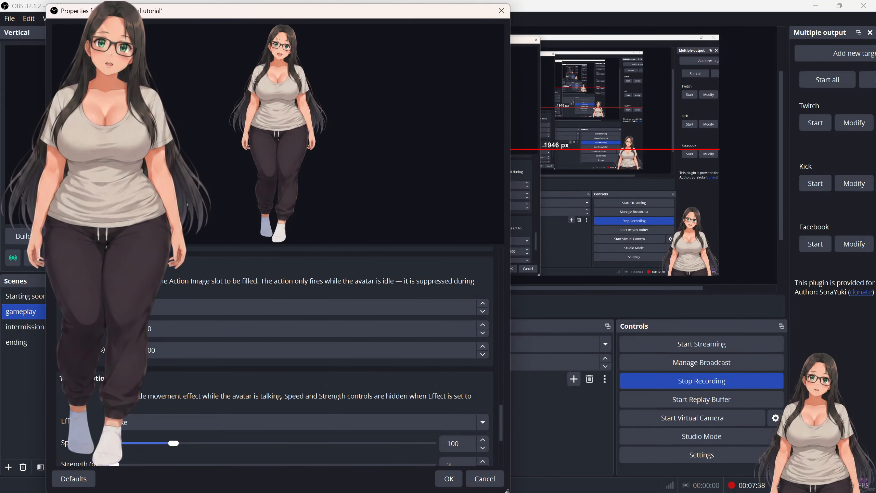
{"action": "scroll", "coordinate": [276, 345], "scroll_direction": "down", "scroll_amount": 1}
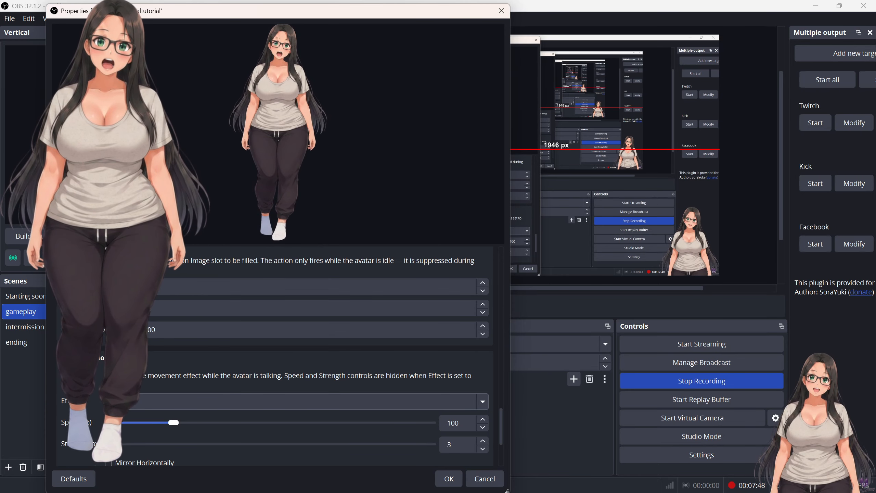
{"action": "scroll", "coordinate": [310, 356], "scroll_direction": "up", "scroll_amount": 10}
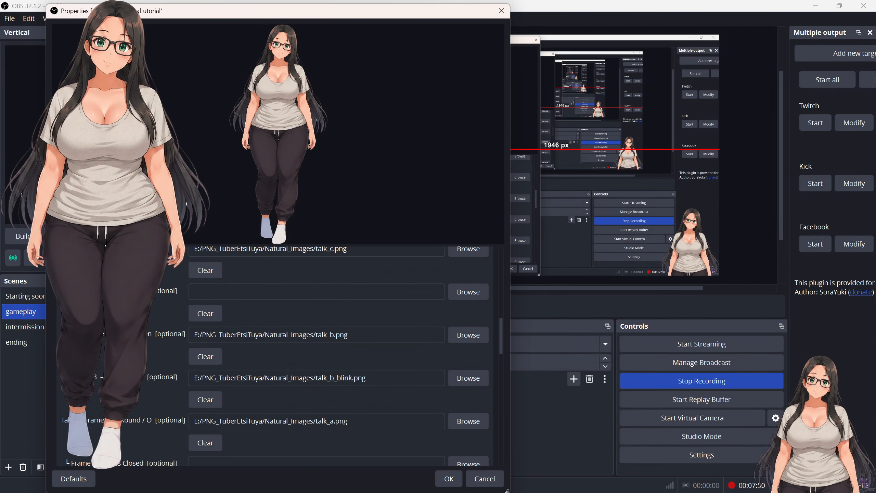
{"action": "scroll", "coordinate": [311, 356], "scroll_direction": "up", "scroll_amount": 5}
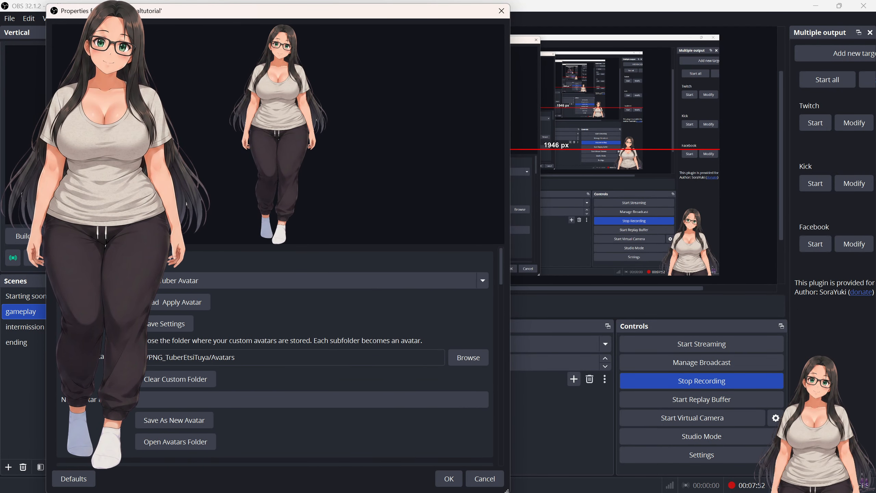
{"action": "left_click", "coordinate": [689, 266]}
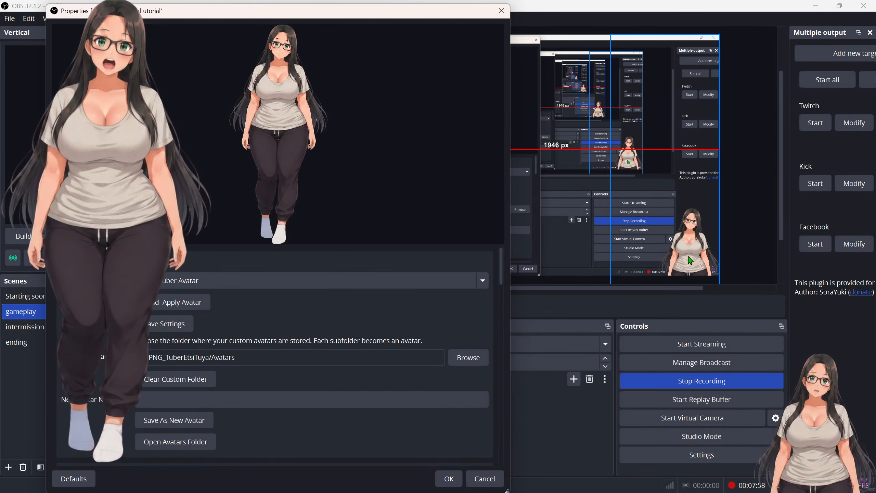
Select the custom AngryTalk avatar from the avatar list and apply it to the source
{"action": "left_click", "coordinate": [201, 282]}
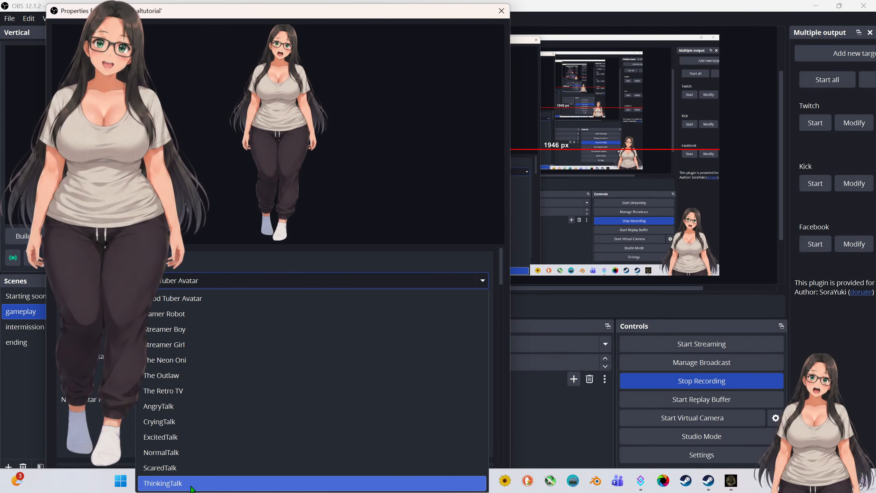
{"action": "left_click", "coordinate": [159, 452]}
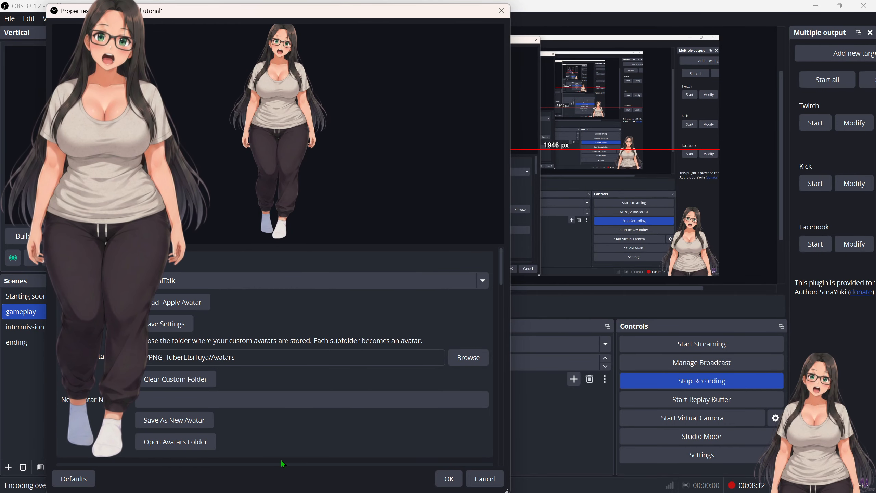
{"action": "left_click", "coordinate": [208, 282]}
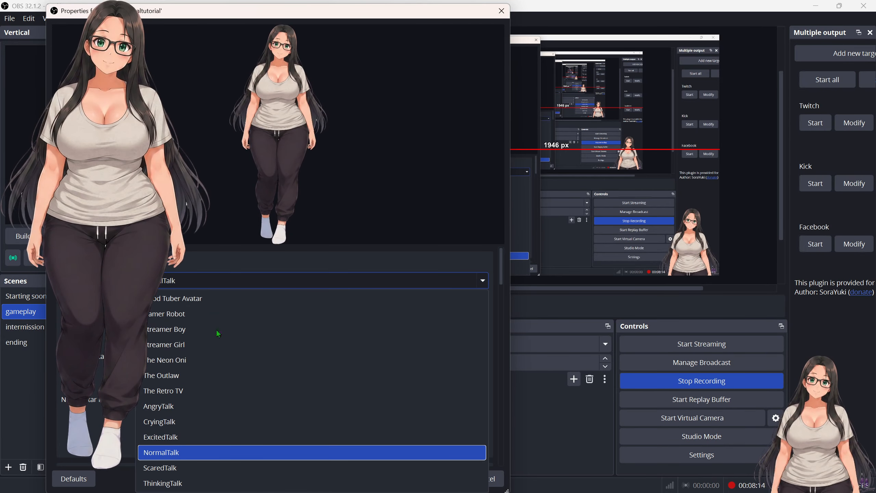
{"action": "left_click", "coordinate": [163, 406]}
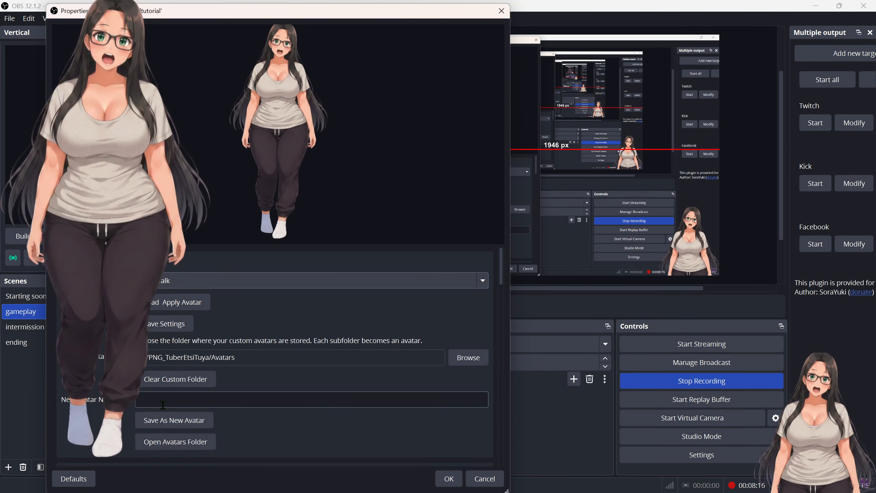
{"action": "left_click", "coordinate": [172, 302]}
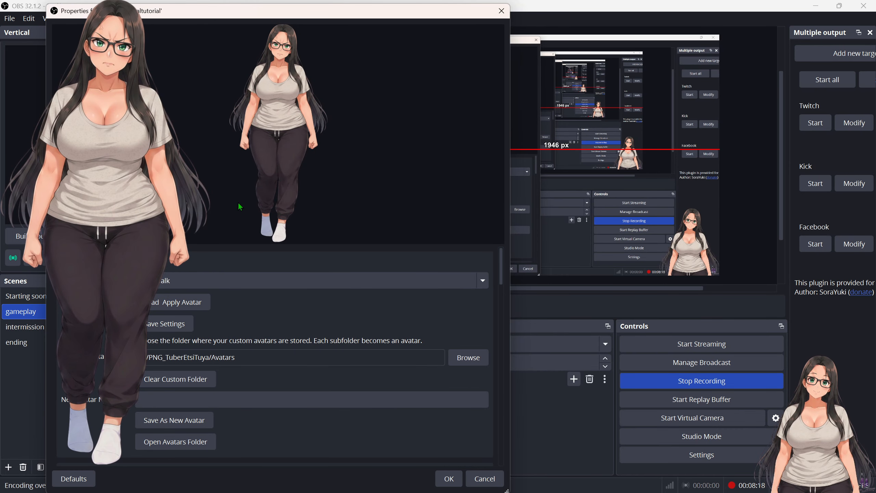
Examine which idle, blink, action and talking image slots the AngryTalk avatar fills
{"action": "scroll", "coordinate": [250, 334], "scroll_direction": "down", "scroll_amount": 10}
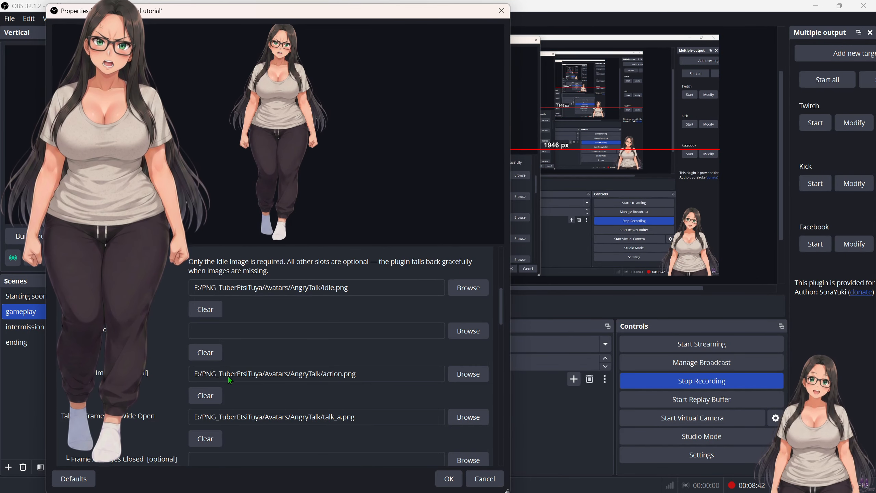
{"action": "scroll", "coordinate": [231, 397], "scroll_direction": "down", "scroll_amount": 2}
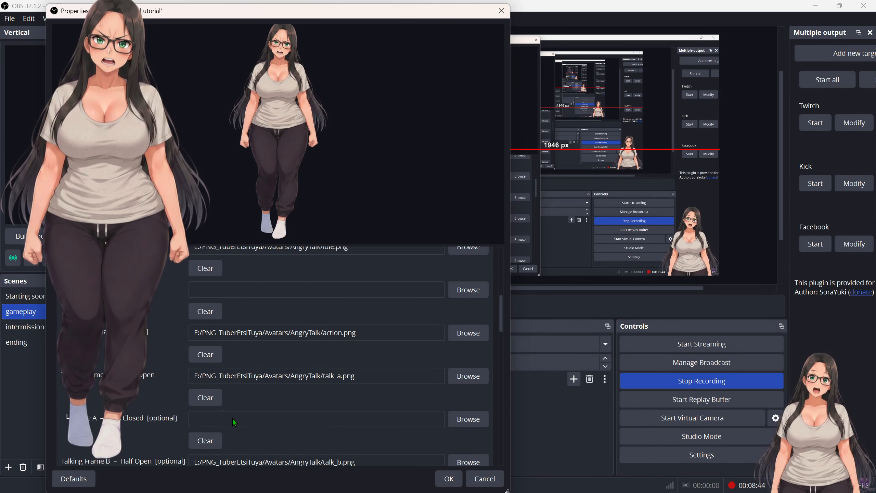
{"action": "scroll", "coordinate": [233, 419], "scroll_direction": "down", "scroll_amount": 2}
{"action": "scroll", "coordinate": [165, 354], "scroll_direction": "down", "scroll_amount": 1}
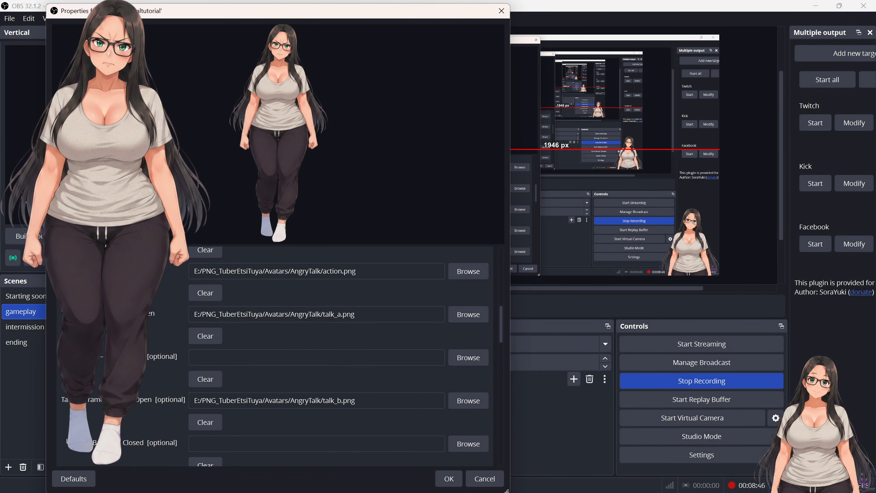
{"action": "scroll", "coordinate": [186, 338], "scroll_direction": "down", "scroll_amount": 2}
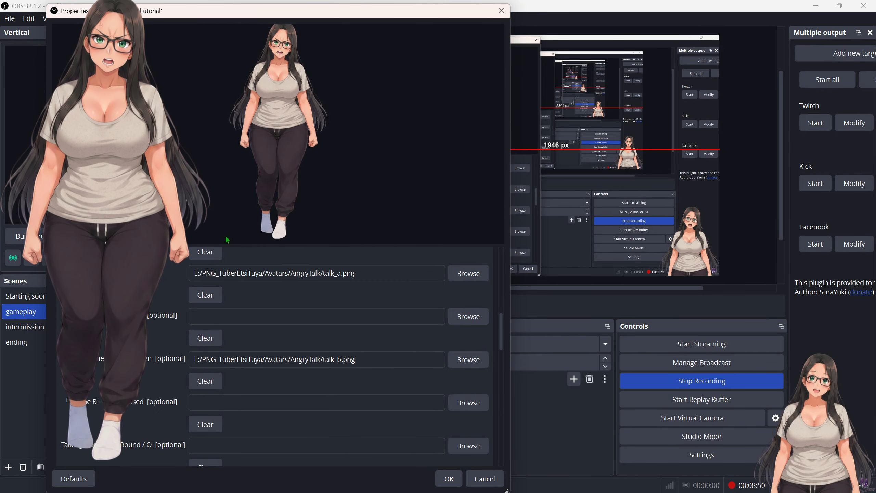
{"action": "scroll", "coordinate": [186, 338], "scroll_direction": "down", "scroll_amount": 6}
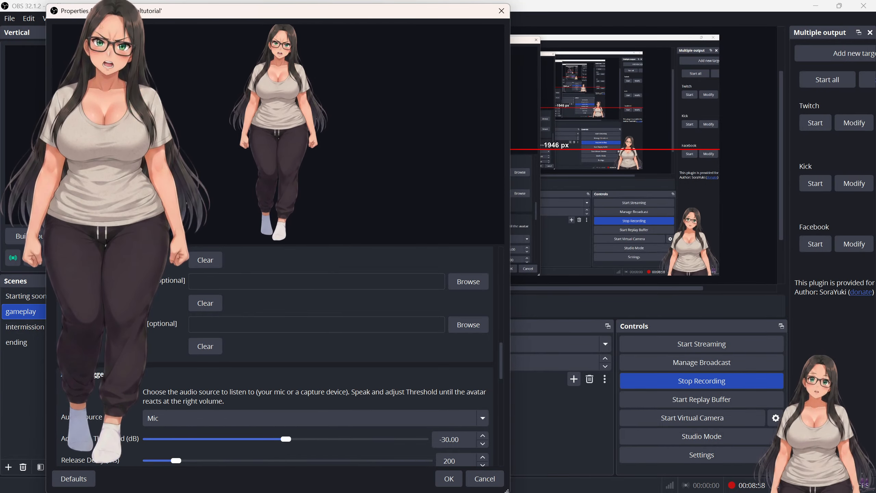
In the audio trigger settings, set the speed to 0.07 and the release delay to 88 ms
{"action": "scroll", "coordinate": [142, 399], "scroll_direction": "down", "scroll_amount": 5}
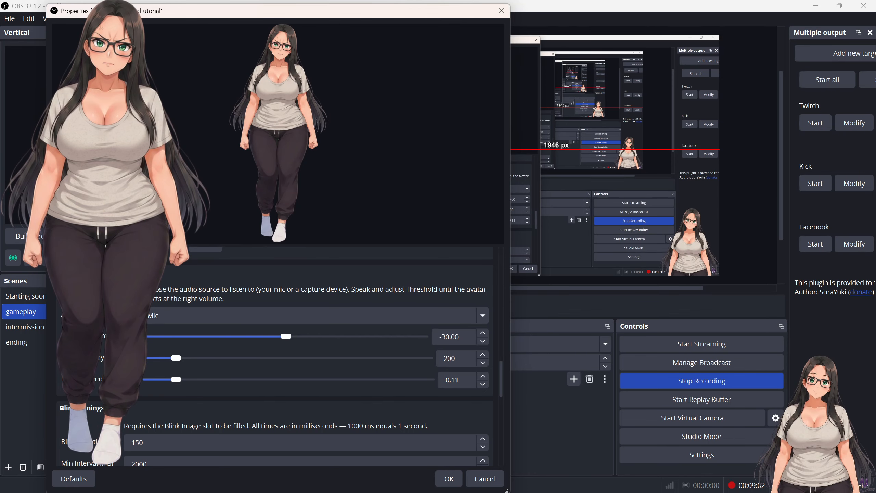
{"action": "scroll", "coordinate": [152, 339], "scroll_direction": "down", "scroll_amount": 3}
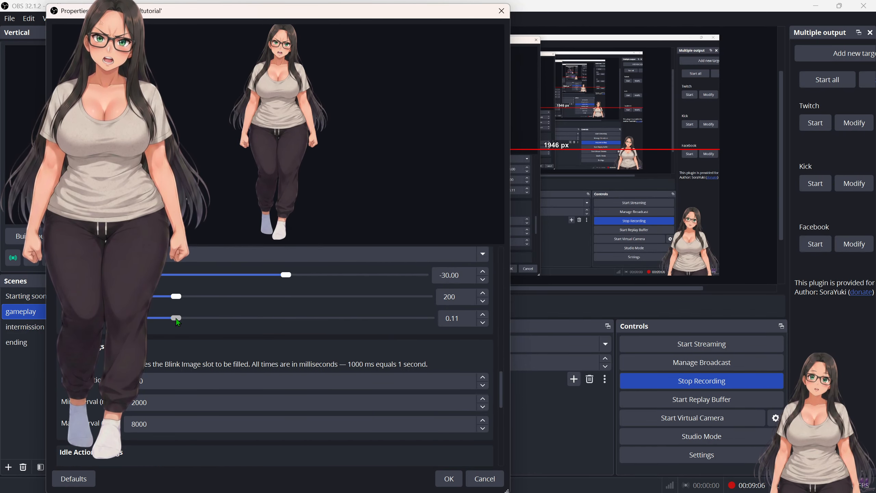
{"action": "left_click_drag", "start_coordinate": [175, 318], "coordinate": [167, 318]}
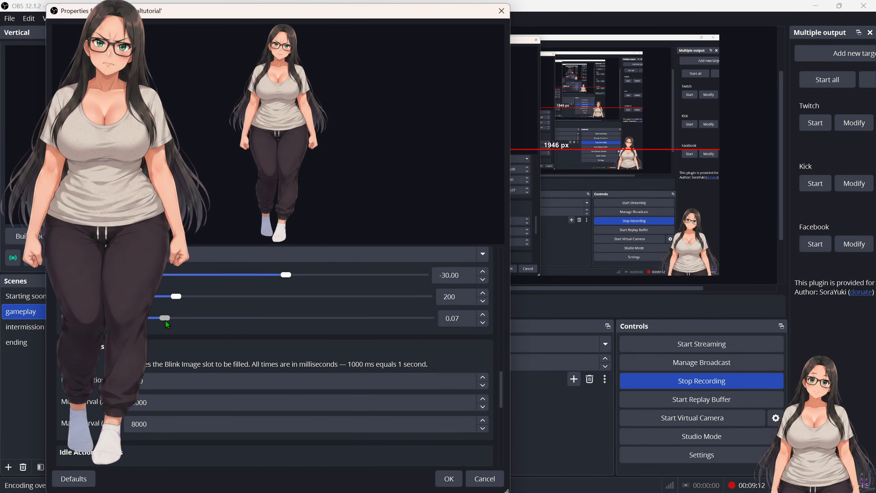
{"action": "left_click_drag", "start_coordinate": [177, 298], "coordinate": [160, 298]}
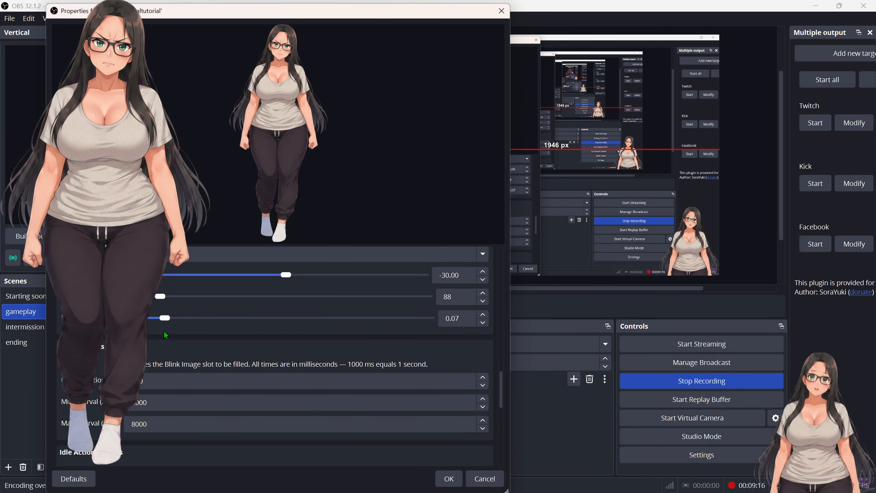
Examine the AngryTalk avatar's blink timings, idle action timings and talking motion settings, then return to the avatar library
{"action": "scroll", "coordinate": [90, 358], "scroll_direction": "down", "scroll_amount": 2}
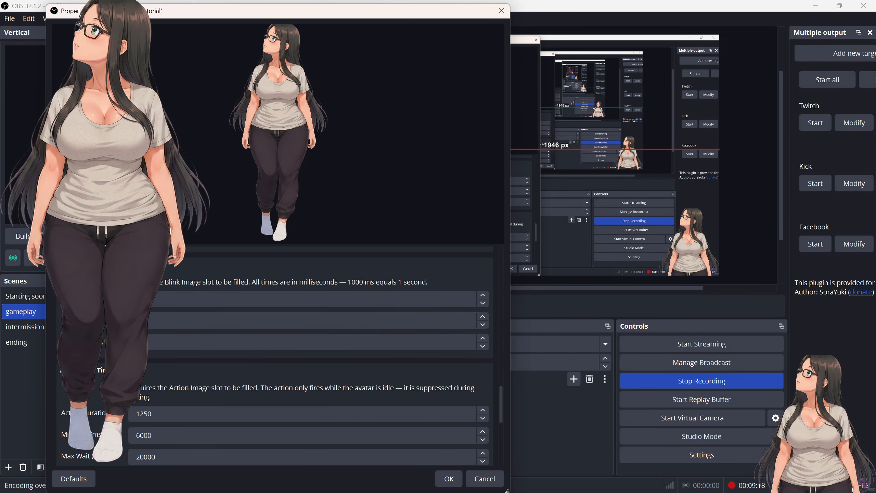
{"action": "scroll", "coordinate": [102, 363], "scroll_direction": "down", "scroll_amount": 2}
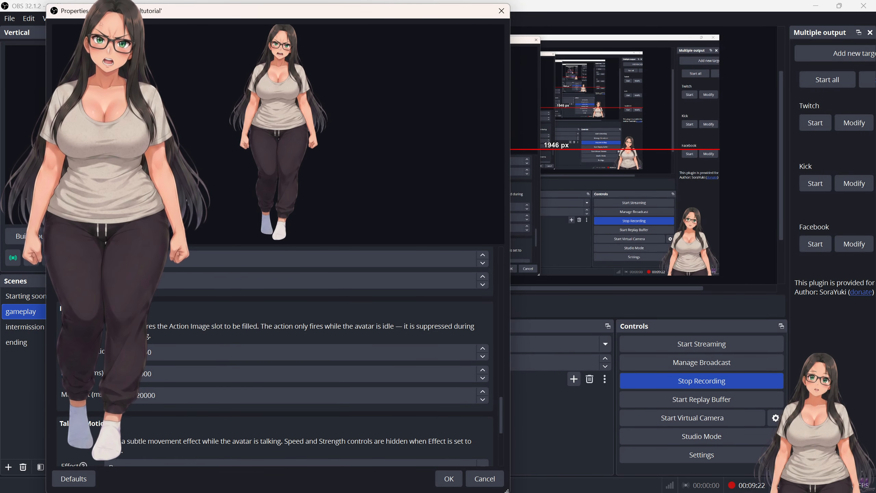
{"action": "scroll", "coordinate": [273, 356], "scroll_direction": "down", "scroll_amount": 3}
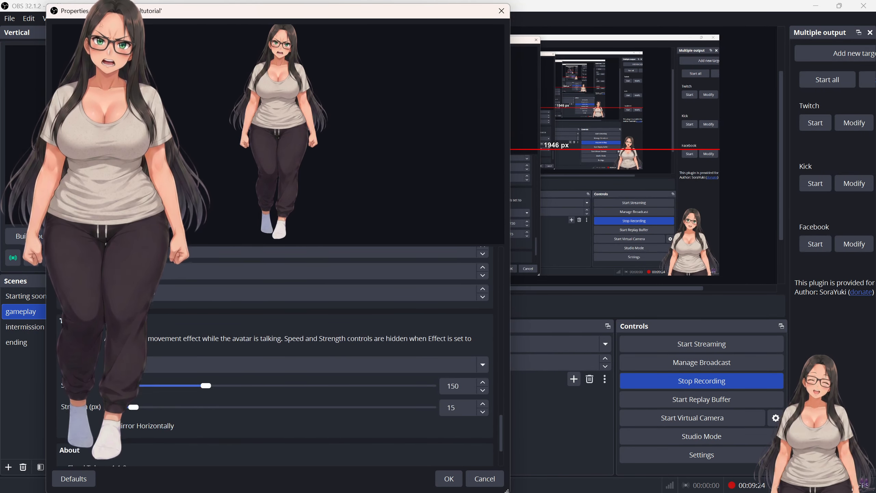
{"action": "scroll", "coordinate": [273, 356], "scroll_direction": "down", "scroll_amount": 2}
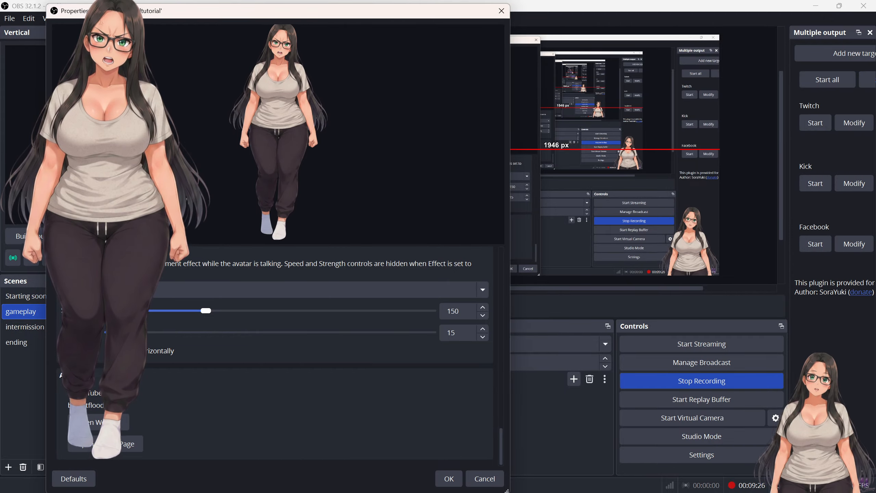
{"action": "scroll", "coordinate": [272, 356], "scroll_direction": "up", "scroll_amount": 2}
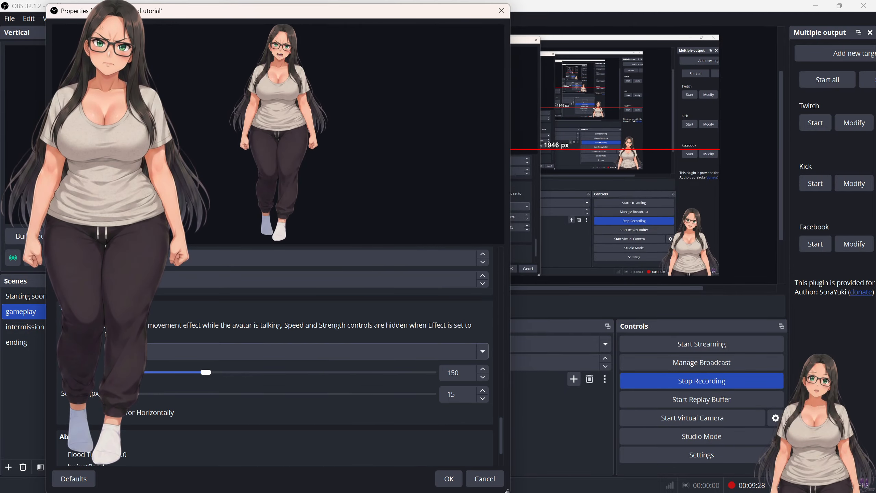
{"action": "scroll", "coordinate": [273, 356], "scroll_direction": "up", "scroll_amount": 8}
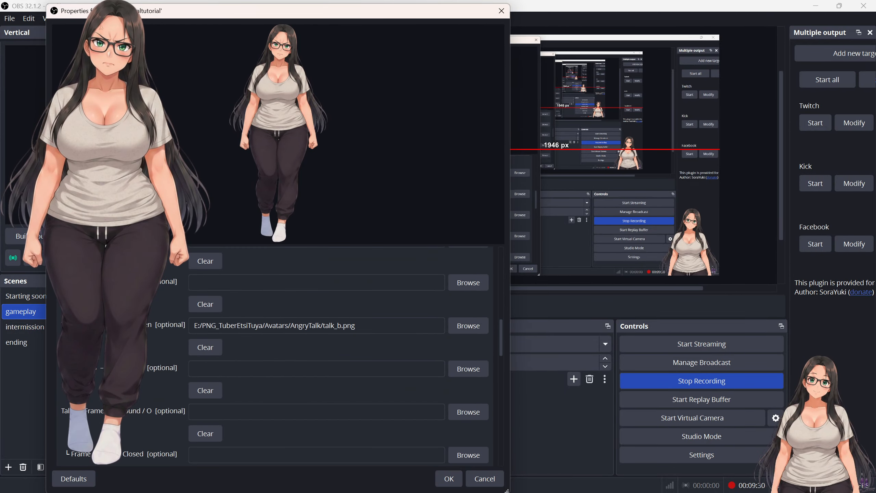
{"action": "scroll", "coordinate": [273, 345], "scroll_direction": "up", "scroll_amount": 5}
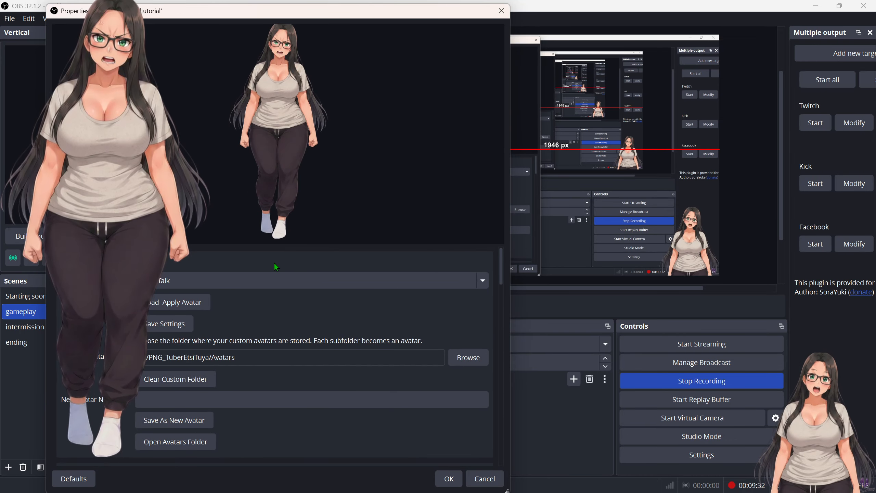
Select the custom CryingTalk avatar from the available avatars and apply it to the source
{"action": "left_click", "coordinate": [271, 277]}
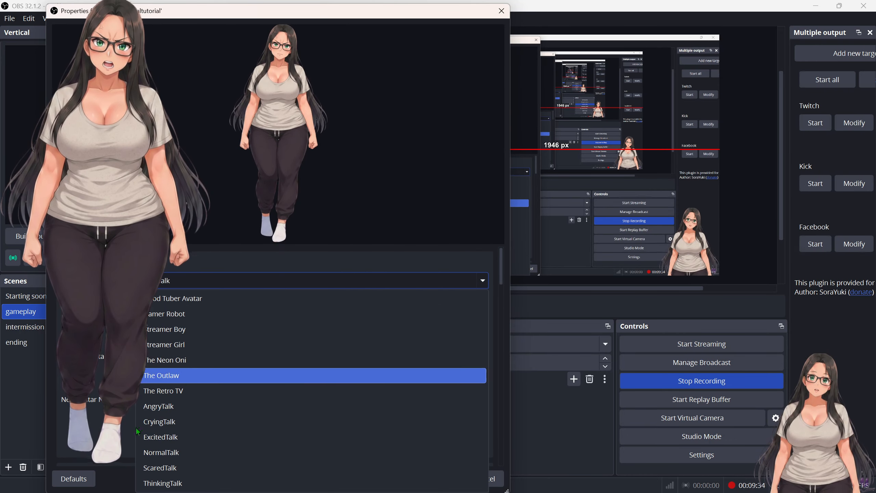
{"action": "left_click", "coordinate": [167, 422]}
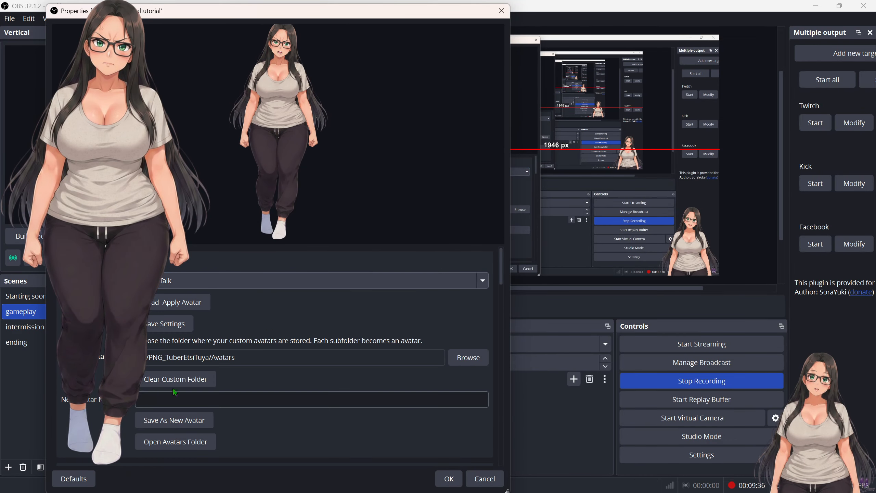
{"action": "left_click", "coordinate": [175, 302]}
Examine the CryingTalk avatar's image slots, idle action timings and talking motion settings, then return to the avatar library
{"action": "scroll", "coordinate": [172, 327], "scroll_direction": "down", "scroll_amount": 5}
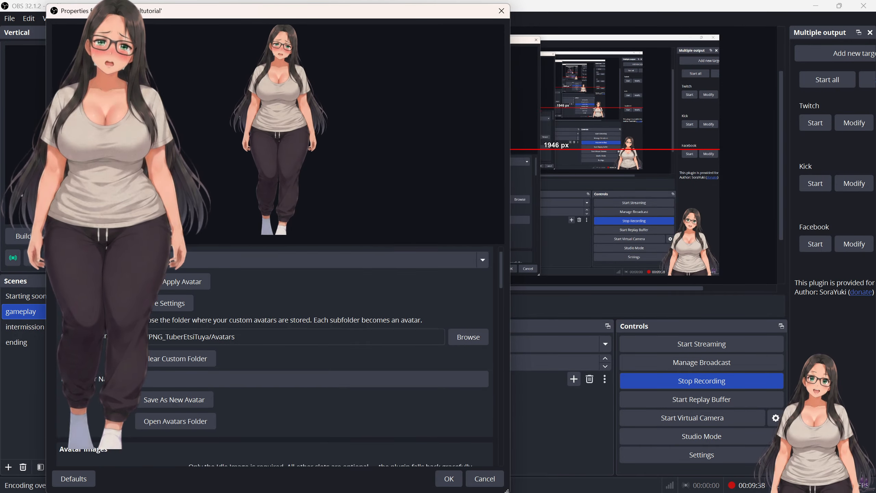
{"action": "scroll", "coordinate": [232, 286], "scroll_direction": "down", "scroll_amount": 4}
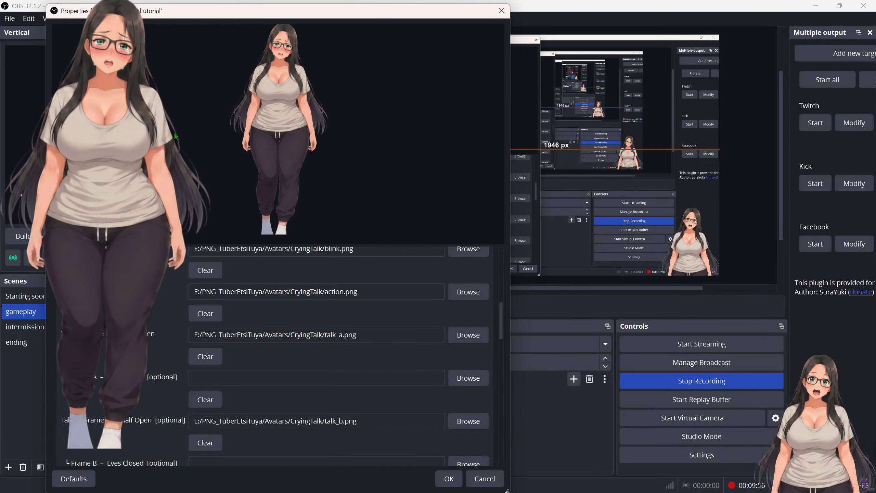
{"action": "scroll", "coordinate": [149, 364], "scroll_direction": "down", "scroll_amount": 10}
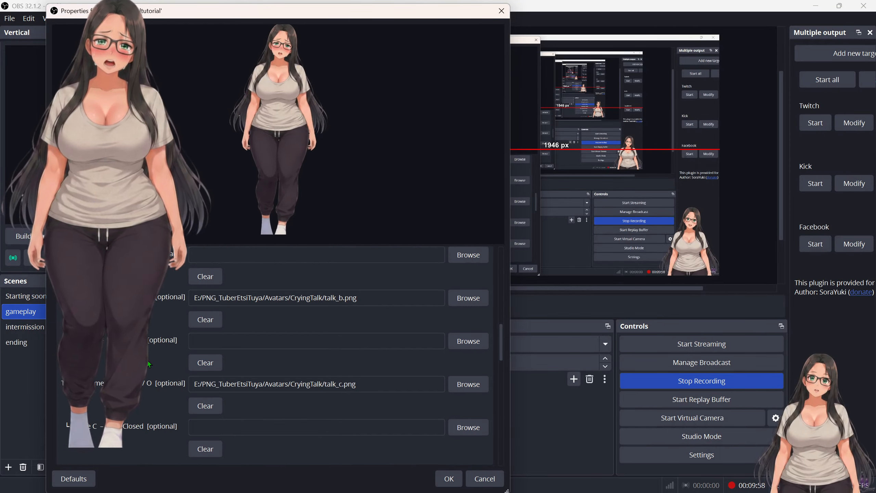
{"action": "scroll", "coordinate": [276, 362], "scroll_direction": "down", "scroll_amount": 5}
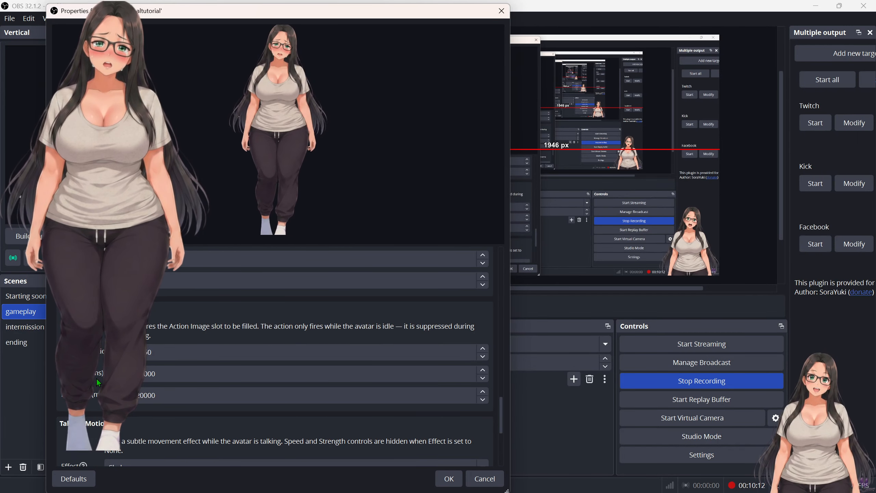
{"action": "scroll", "coordinate": [97, 379], "scroll_direction": "down", "scroll_amount": 6}
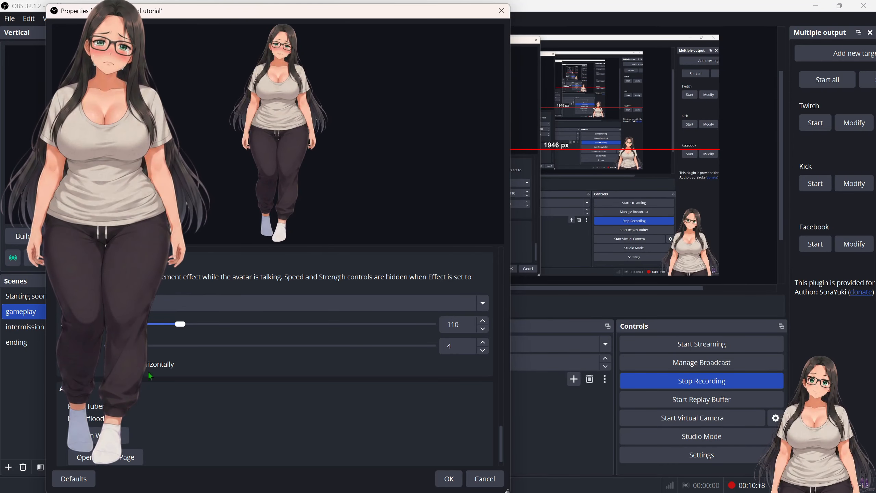
{"action": "scroll", "coordinate": [276, 345], "scroll_direction": "up", "scroll_amount": 10}
{"action": "scroll", "coordinate": [280, 281], "scroll_direction": "up", "scroll_amount": 10}
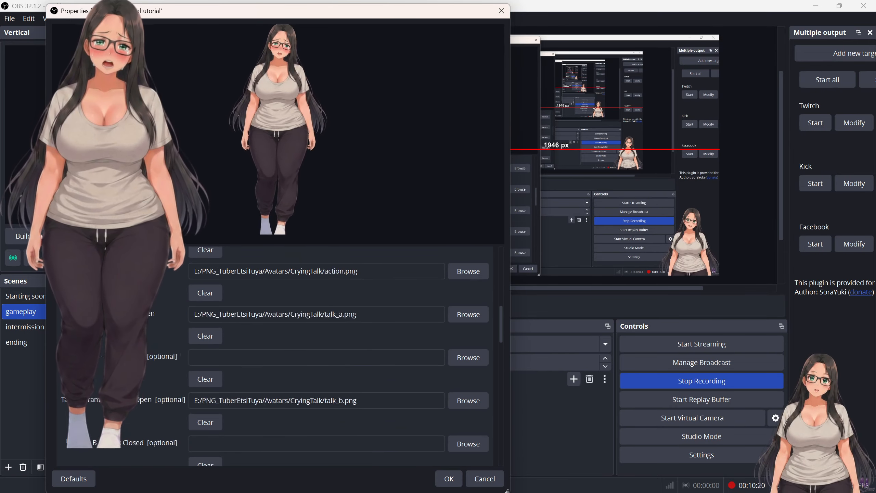
Select the custom ScaredTalk avatar, apply it to the source and confirm the source properties
{"action": "left_click", "coordinate": [280, 281]}
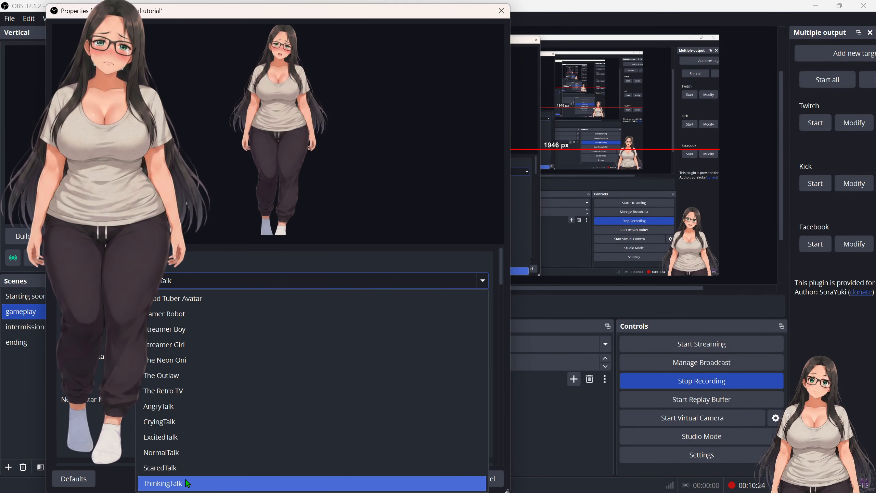
{"action": "left_click", "coordinate": [181, 466]}
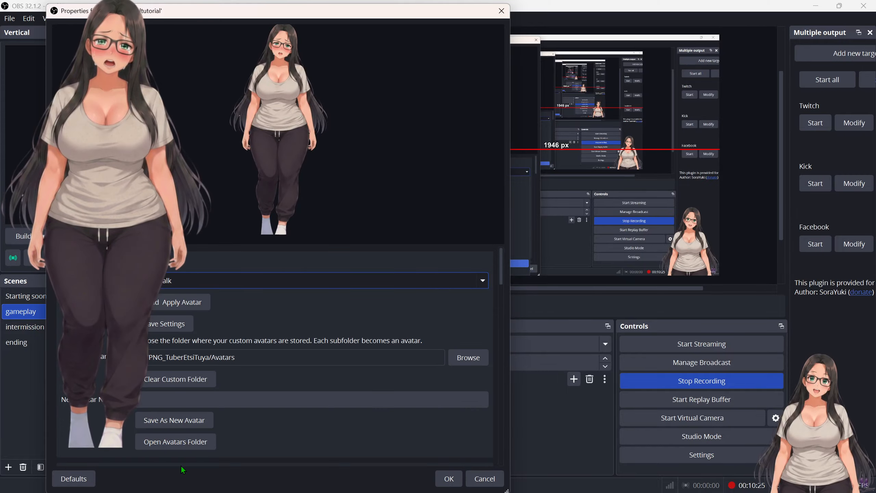
{"action": "left_click", "coordinate": [176, 305]}
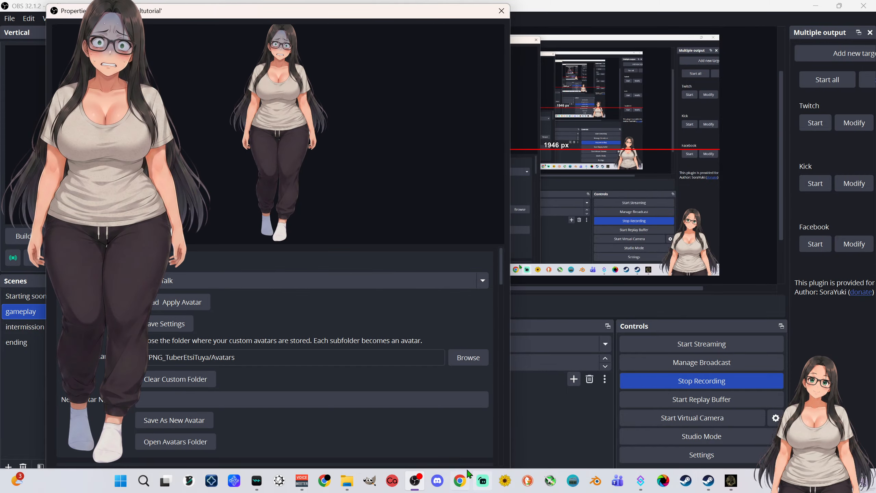
{"action": "left_click", "coordinate": [449, 479]}
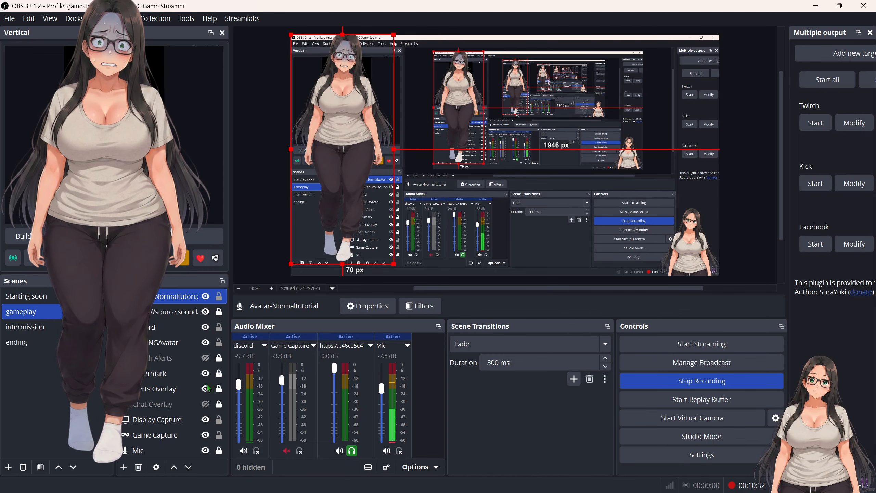
Reopen the Avatar-Normaltutorial source properties and examine the ScaredTalk avatar's images, audio trigger, timings and talking motion settings
{"action": "double_click", "coordinate": [157, 302]}
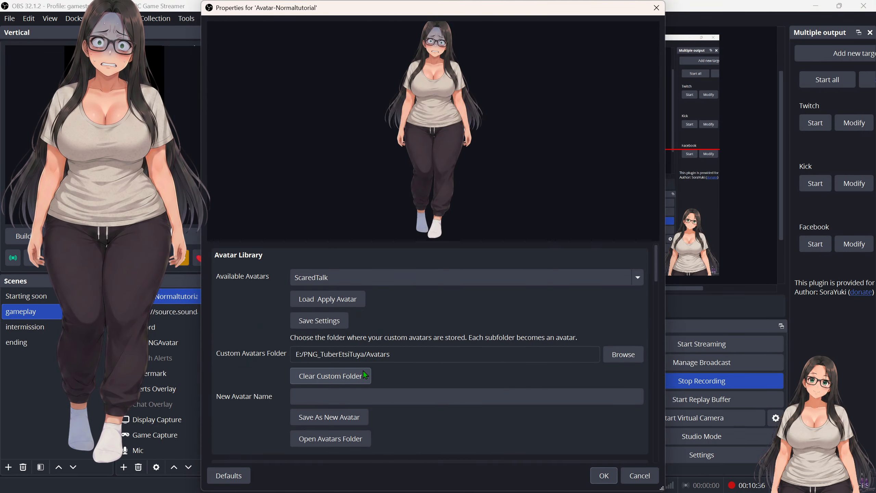
{"action": "scroll", "coordinate": [262, 382], "scroll_direction": "down", "scroll_amount": 3}
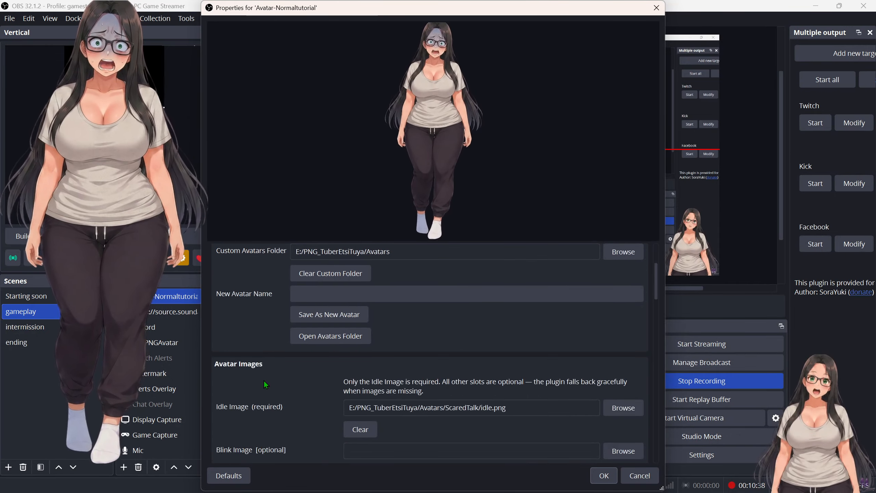
{"action": "scroll", "coordinate": [265, 381], "scroll_direction": "down", "scroll_amount": 10}
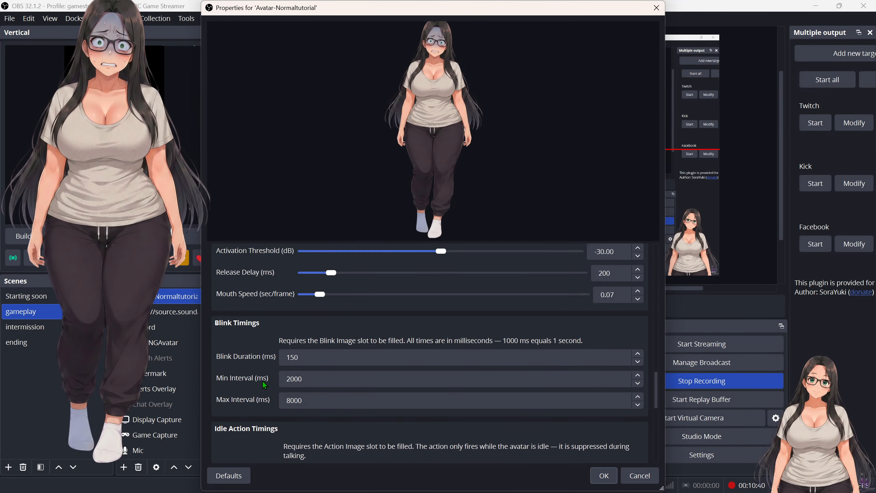
{"action": "scroll", "coordinate": [263, 381], "scroll_direction": "down", "scroll_amount": 3}
{"action": "scroll", "coordinate": [263, 380], "scroll_direction": "up", "scroll_amount": 4}
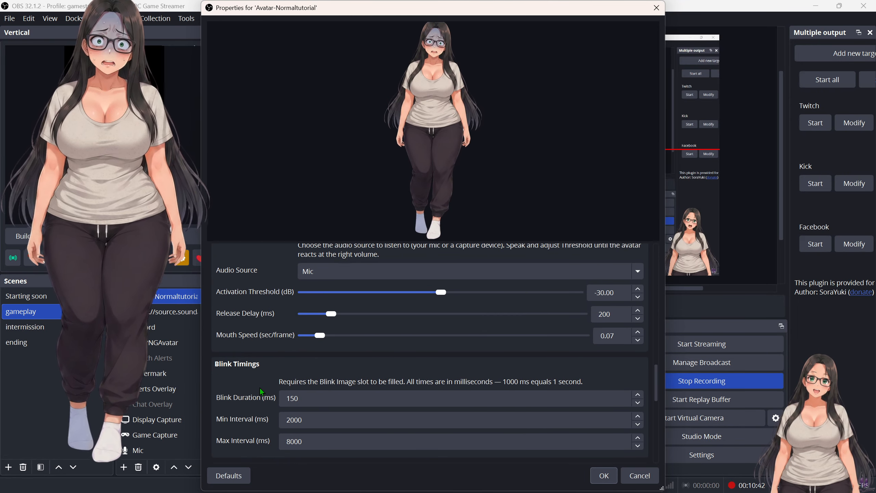
{"action": "scroll", "coordinate": [260, 387], "scroll_direction": "down", "scroll_amount": 6}
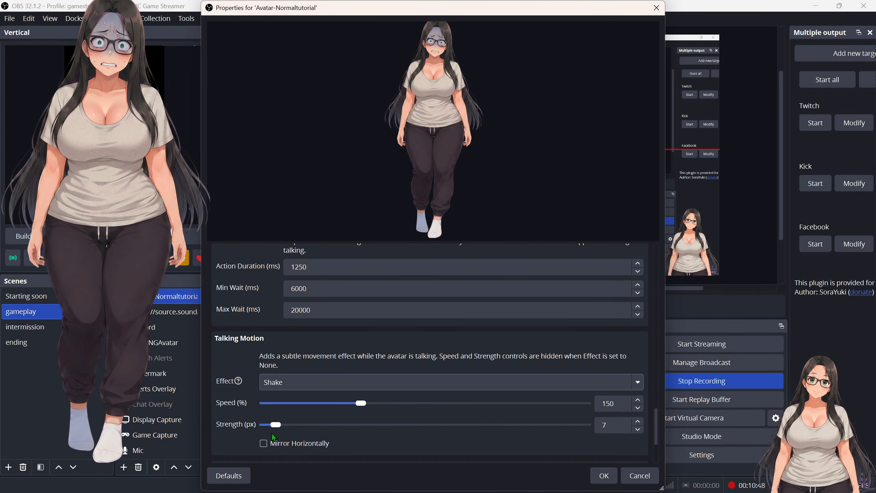
{"action": "scroll", "coordinate": [239, 386], "scroll_direction": "up", "scroll_amount": 5}
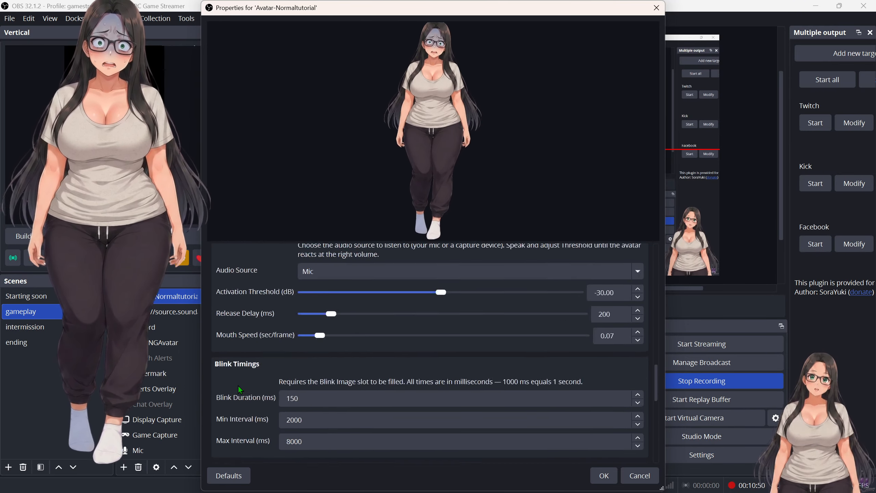
{"action": "scroll", "coordinate": [239, 386], "scroll_direction": "up", "scroll_amount": 8}
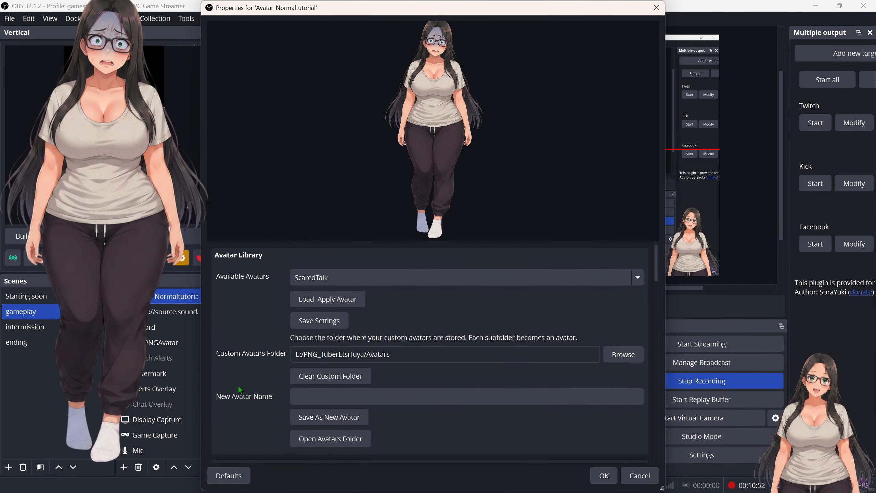
Select the custom ExcitedTalk avatar from the available avatars and apply it to the source
{"action": "left_click", "coordinate": [443, 284]}
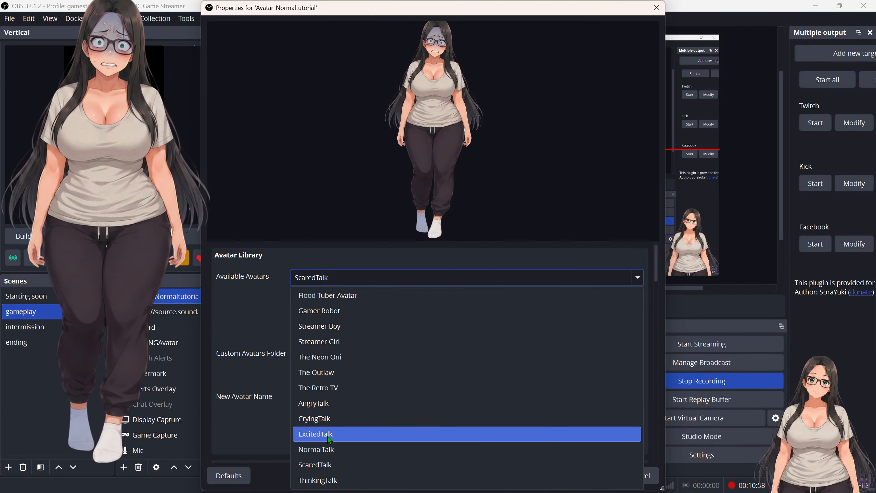
{"action": "left_click", "coordinate": [327, 435]}
{"action": "left_click", "coordinate": [316, 304]}
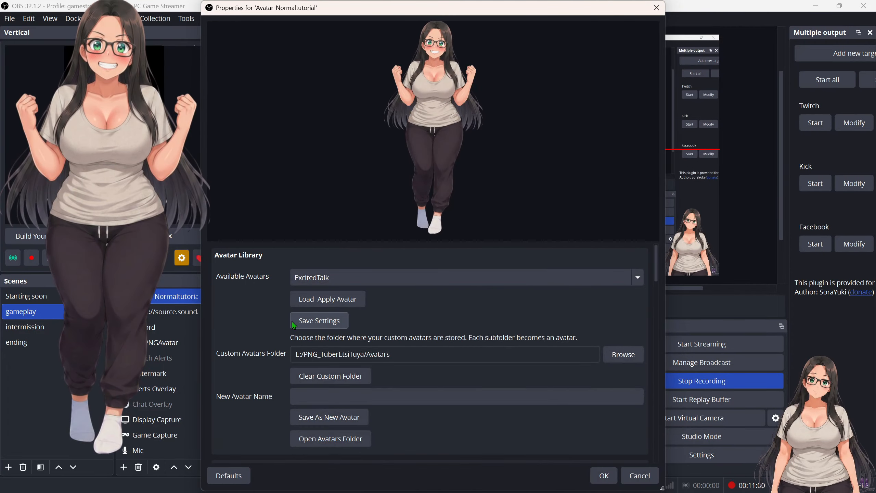
Examine the ExcitedTalk avatar's talking motion and audio trigger settings and which talking frame slots it fills
{"action": "scroll", "coordinate": [241, 394], "scroll_direction": "down", "scroll_amount": 10}
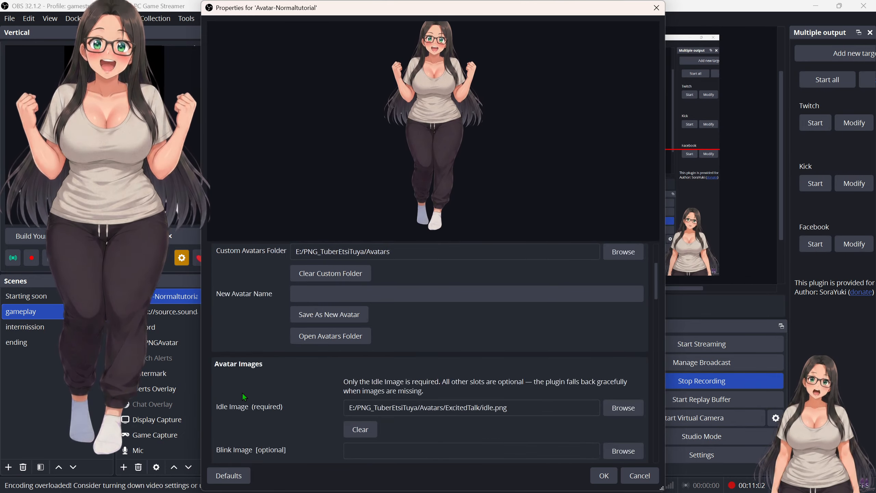
{"action": "scroll", "coordinate": [242, 392], "scroll_direction": "down", "scroll_amount": 12}
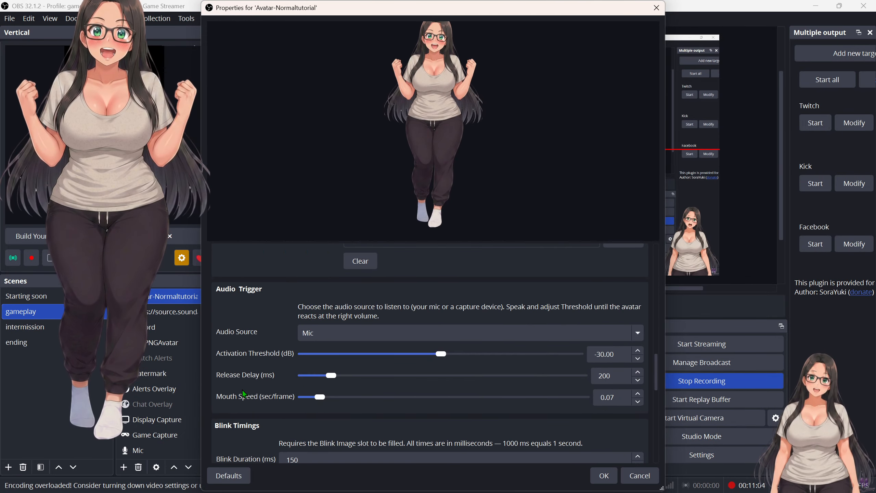
{"action": "scroll", "coordinate": [242, 391], "scroll_direction": "down", "scroll_amount": 5}
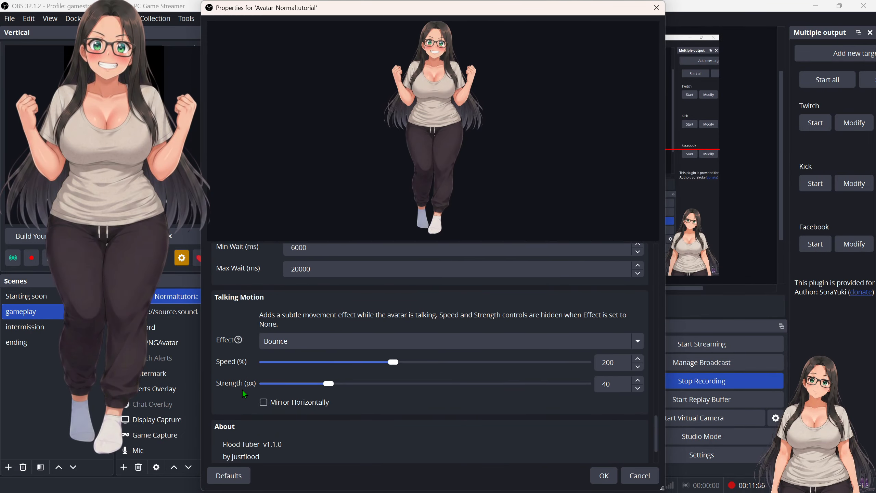
{"action": "scroll", "coordinate": [242, 390], "scroll_direction": "up", "scroll_amount": 3}
{"action": "scroll", "coordinate": [242, 390], "scroll_direction": "up", "scroll_amount": 12}
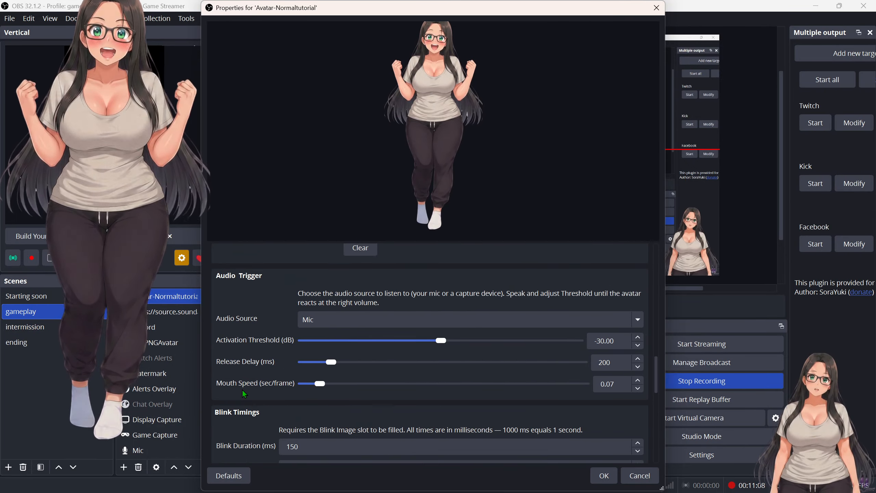
{"action": "scroll", "coordinate": [243, 390], "scroll_direction": "down", "scroll_amount": 4}
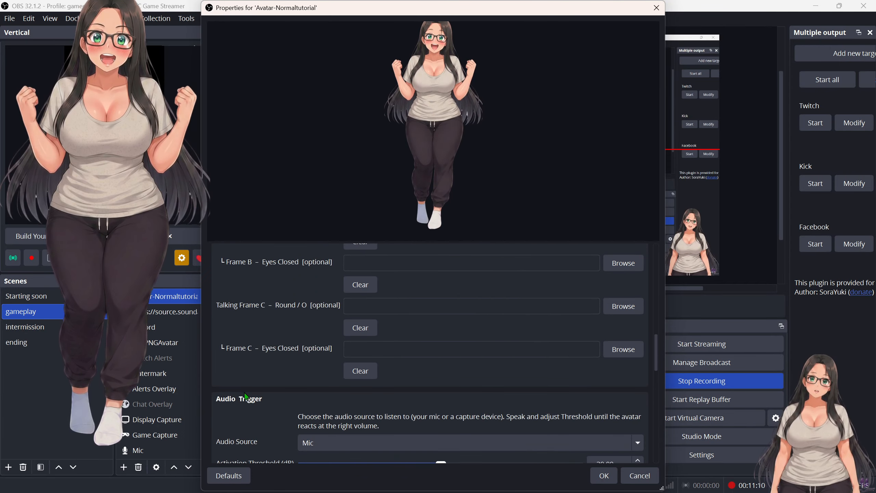
{"action": "scroll", "coordinate": [290, 326], "scroll_direction": "up", "scroll_amount": 5}
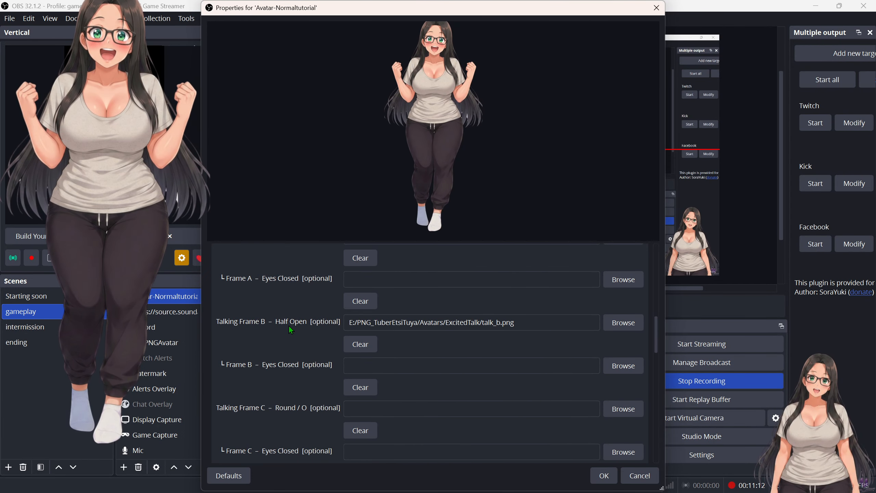
{"action": "scroll", "coordinate": [289, 326], "scroll_direction": "down", "scroll_amount": 8}
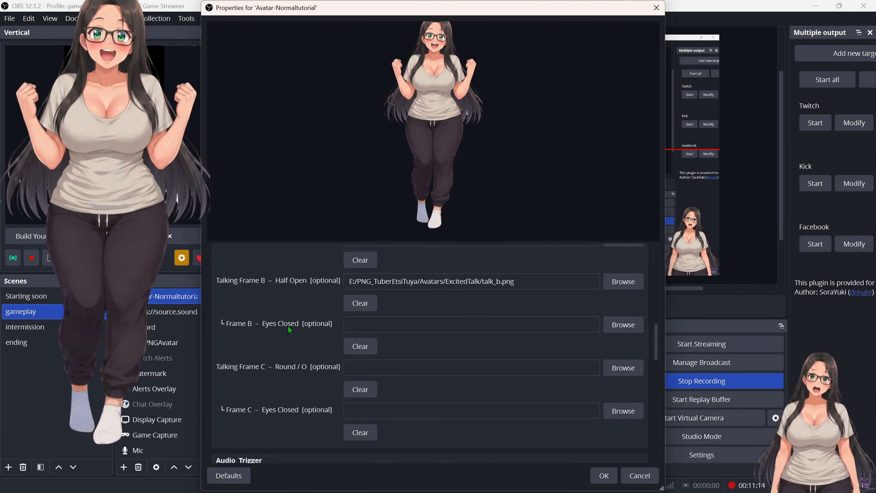
Select the custom ThinkingTalk avatar from the available avatars and apply it to the source
{"action": "scroll", "coordinate": [287, 327], "scroll_direction": "down", "scroll_amount": 6}
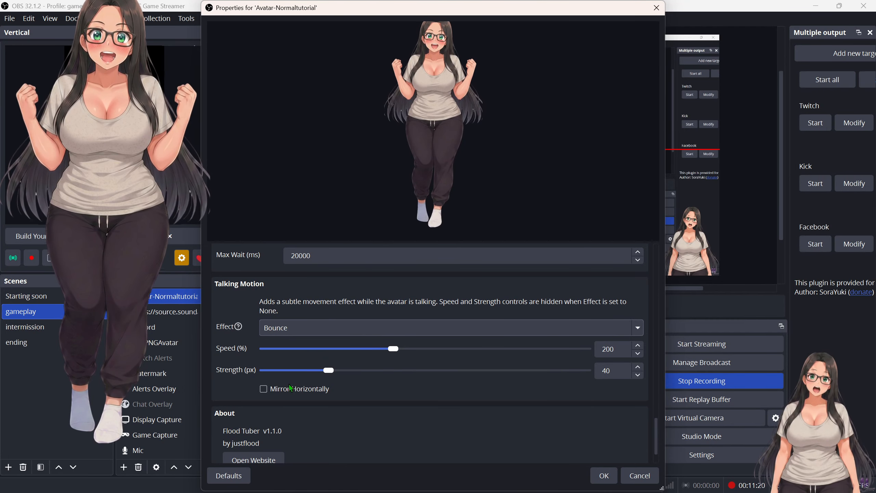
{"action": "scroll", "coordinate": [224, 383], "scroll_direction": "up", "scroll_amount": 3}
{"action": "scroll", "coordinate": [225, 383], "scroll_direction": "up", "scroll_amount": 15}
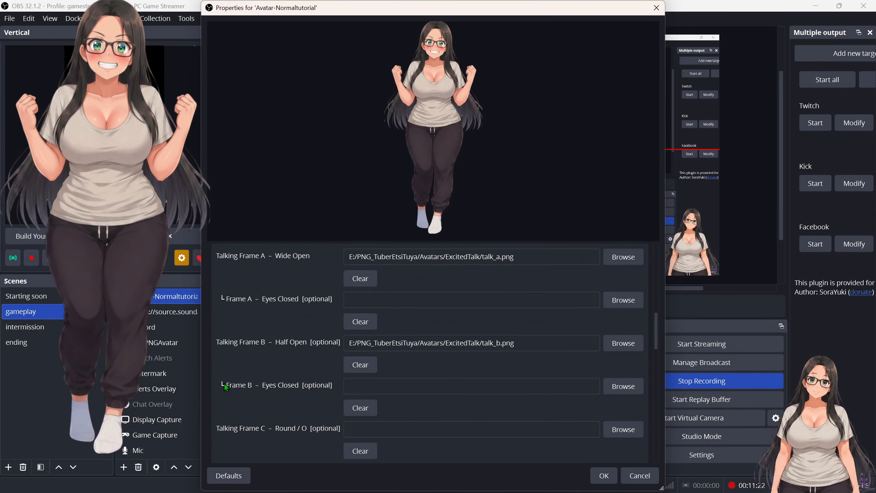
{"action": "scroll", "coordinate": [224, 384], "scroll_direction": "up", "scroll_amount": 2}
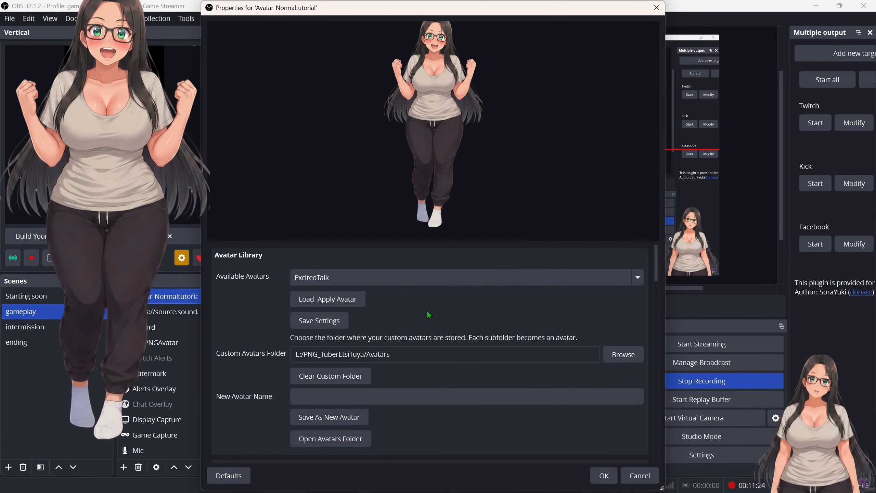
{"action": "left_click", "coordinate": [441, 277]}
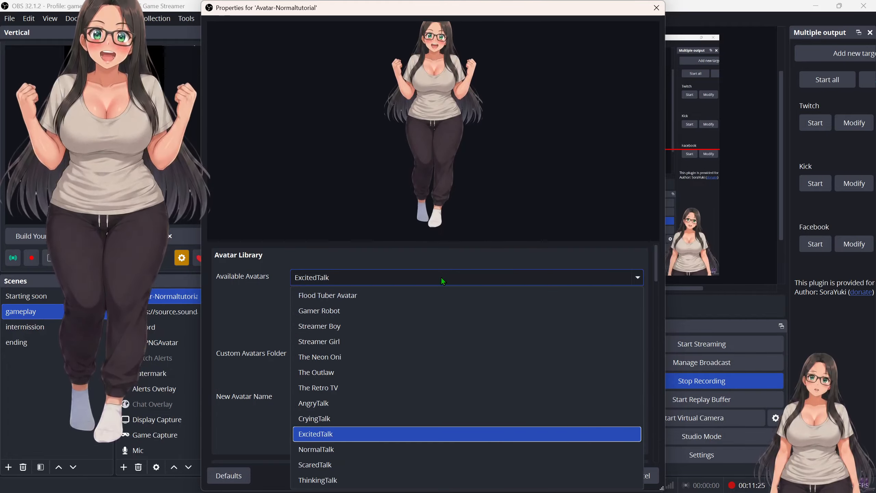
{"action": "left_click", "coordinate": [316, 481]}
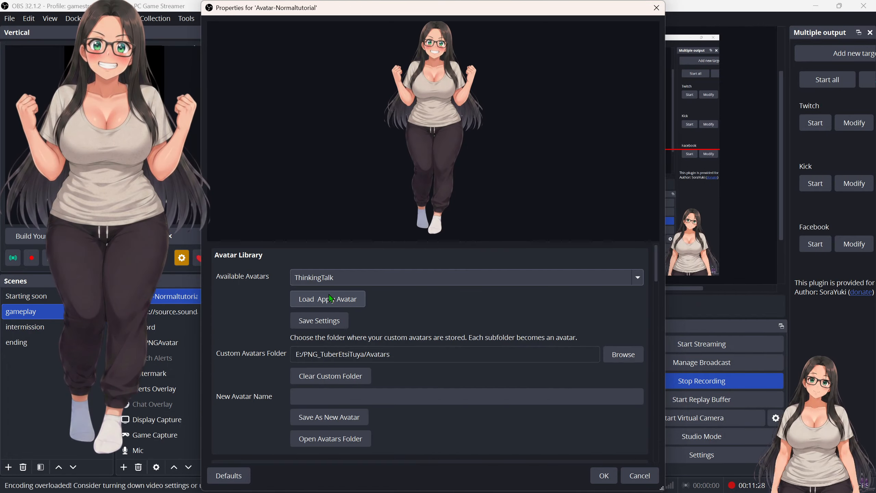
{"action": "left_click", "coordinate": [327, 299]}
Examine the ThinkingTalk avatar's talking motion, audio trigger and timing settings and which image and talking frame slots it fills
{"action": "scroll", "coordinate": [249, 376], "scroll_direction": "down", "scroll_amount": 1}
{"action": "scroll", "coordinate": [249, 377], "scroll_direction": "down", "scroll_amount": 15}
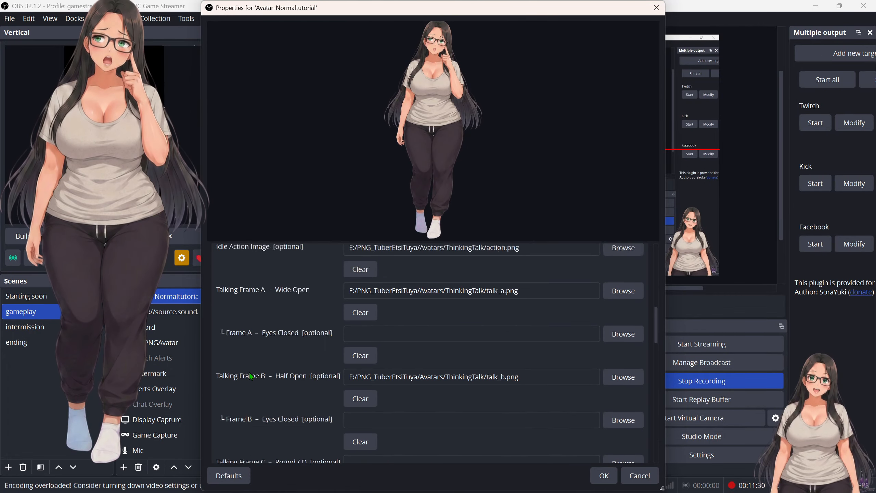
{"action": "scroll", "coordinate": [249, 375], "scroll_direction": "down", "scroll_amount": 10}
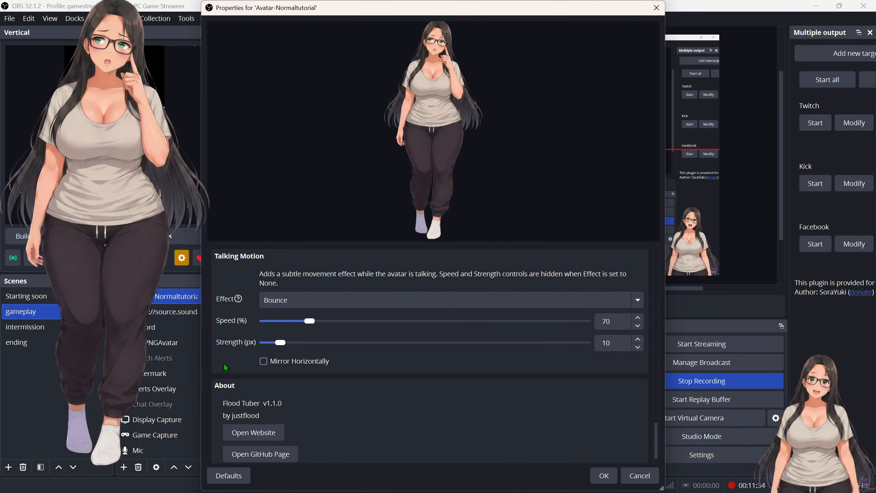
{"action": "scroll", "coordinate": [224, 366], "scroll_direction": "up", "scroll_amount": 10}
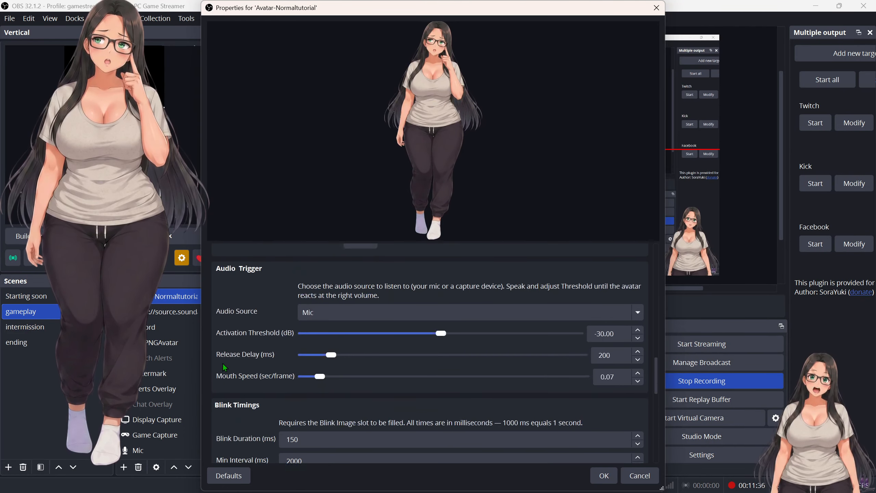
{"action": "scroll", "coordinate": [224, 365], "scroll_direction": "up", "scroll_amount": 8}
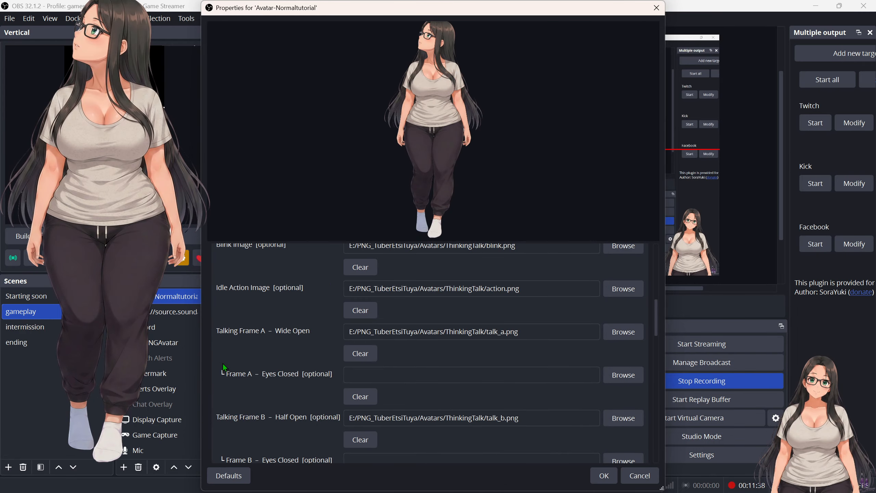
{"action": "scroll", "coordinate": [223, 364], "scroll_direction": "up", "scroll_amount": 2}
{"action": "scroll", "coordinate": [234, 364], "scroll_direction": "down", "scroll_amount": 10}
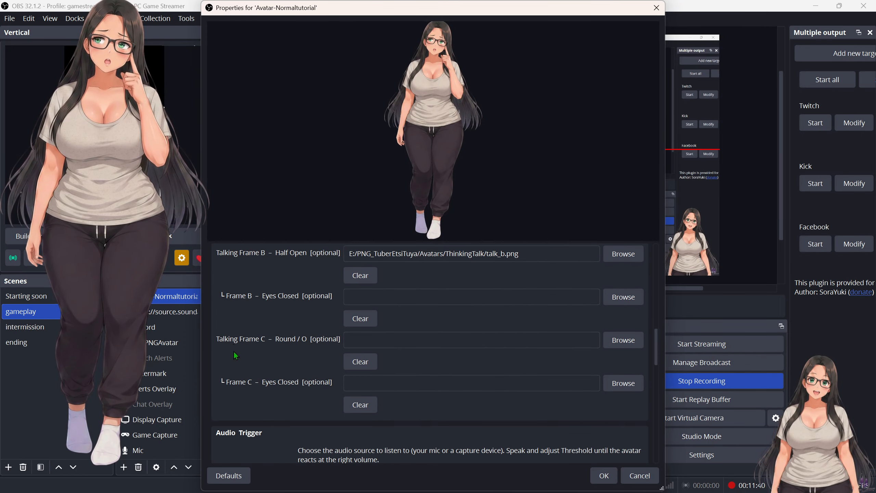
{"action": "scroll", "coordinate": [279, 358], "scroll_direction": "up", "scroll_amount": 1}
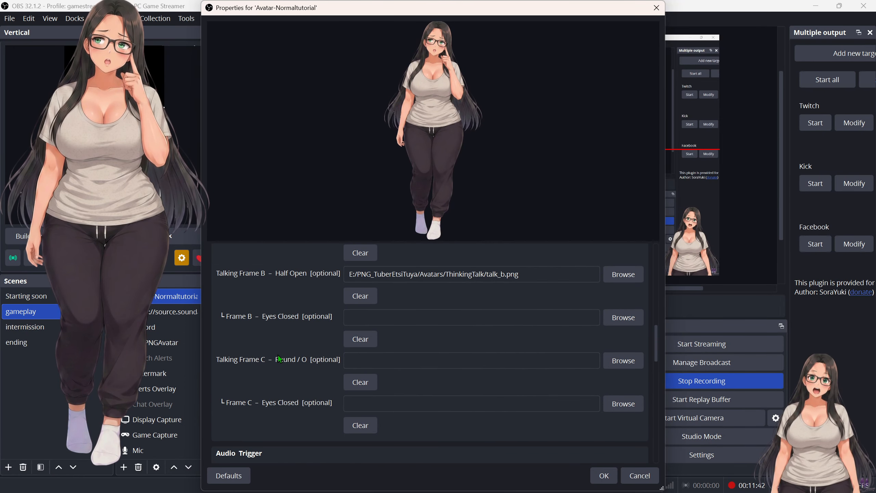
{"action": "scroll", "coordinate": [279, 357], "scroll_direction": "up", "scroll_amount": 3}
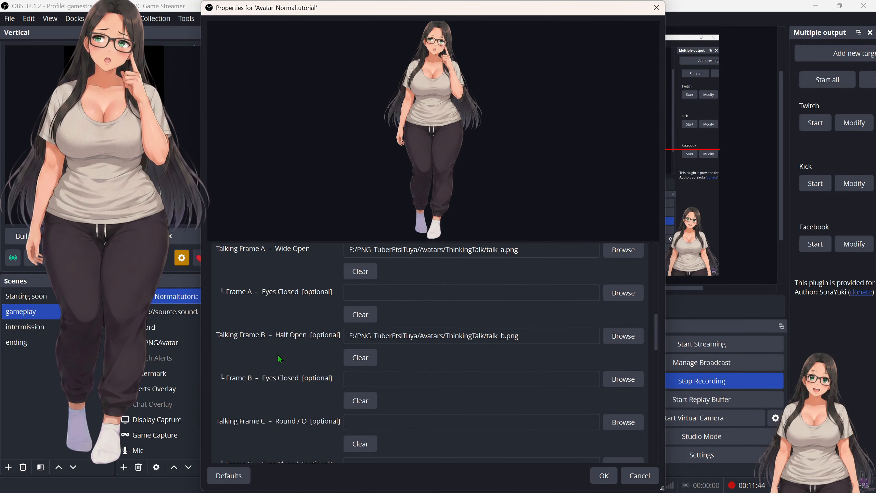
{"action": "scroll", "coordinate": [283, 355], "scroll_direction": "up", "scroll_amount": 6}
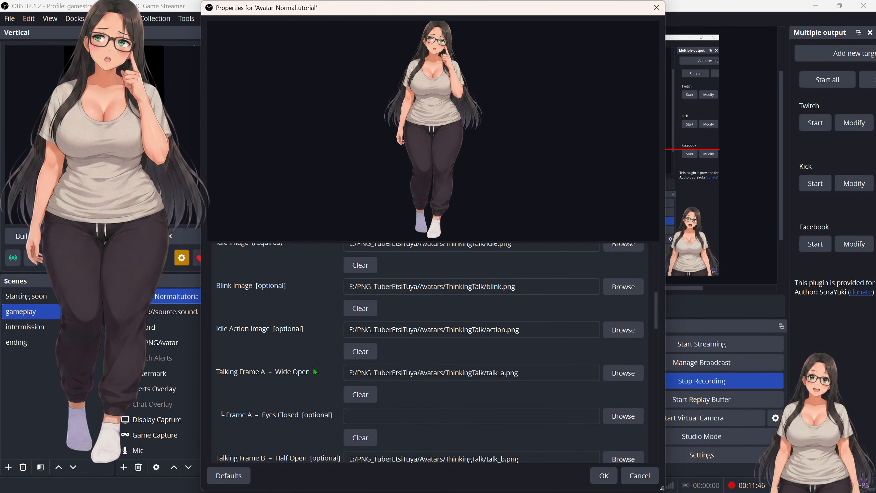
{"action": "scroll", "coordinate": [313, 367], "scroll_direction": "up", "scroll_amount": 4}
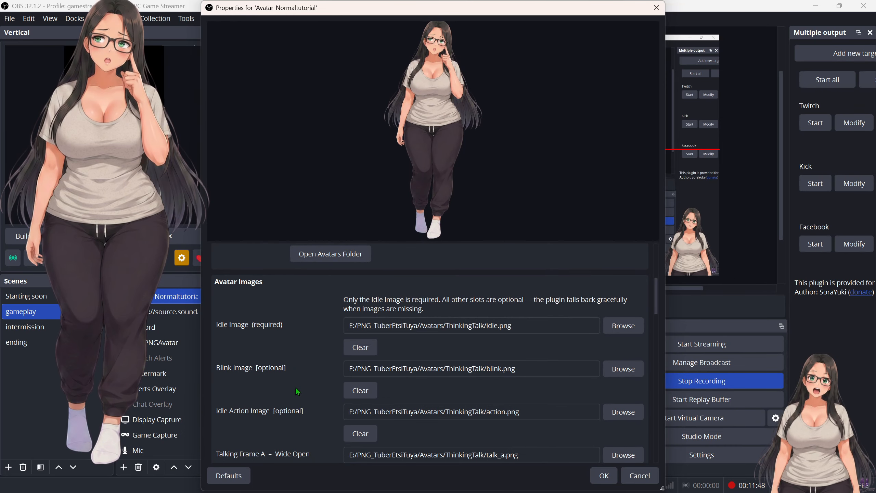
{"action": "scroll", "coordinate": [251, 411], "scroll_direction": "up", "scroll_amount": 2}
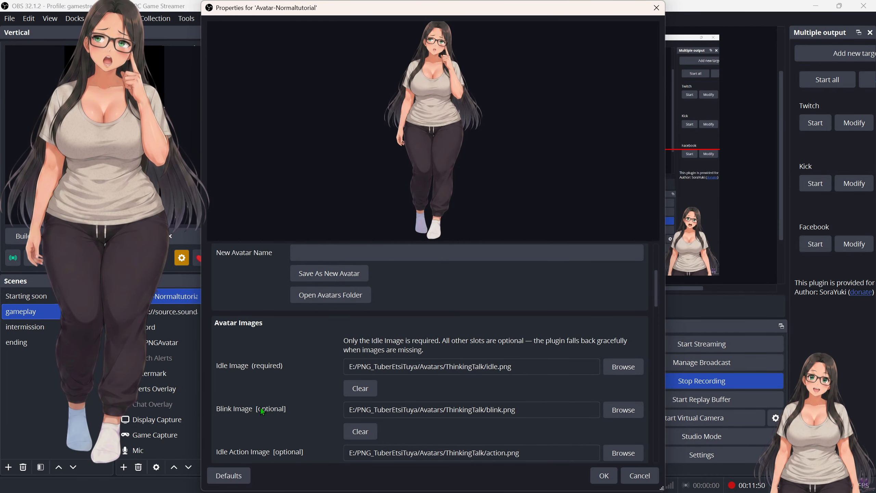
{"action": "scroll", "coordinate": [309, 414], "scroll_direction": "up", "scroll_amount": 7}
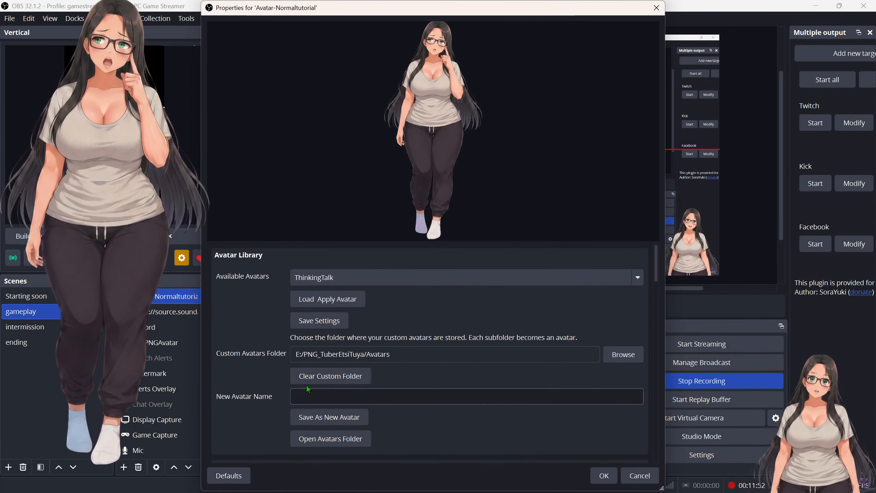
Apply the custom ExcitedTalk avatar to the source again and check its idle, blink and idle action image slots and the available avatars
{"action": "left_click", "coordinate": [351, 280]}
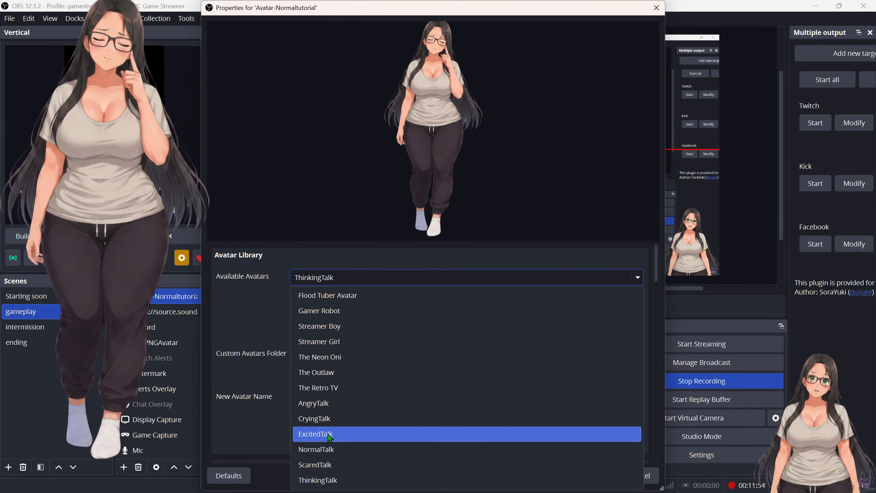
{"action": "left_click", "coordinate": [330, 435]}
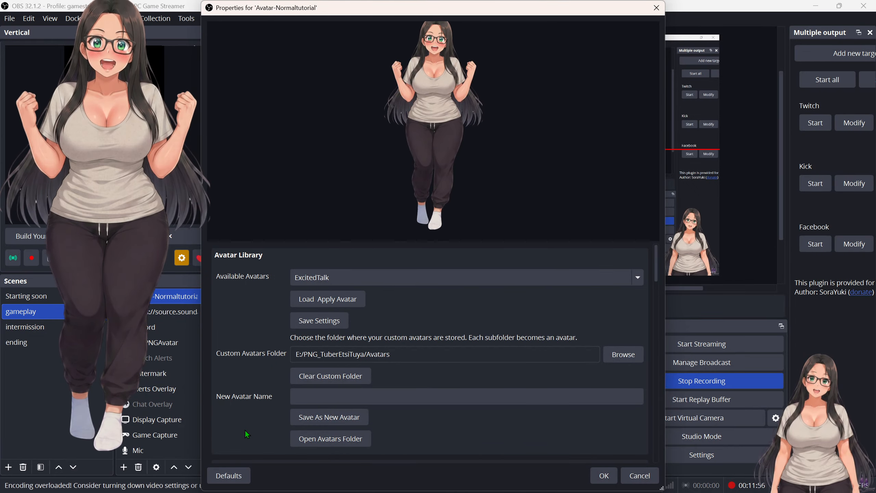
{"action": "scroll", "coordinate": [264, 396], "scroll_direction": "down", "scroll_amount": 5}
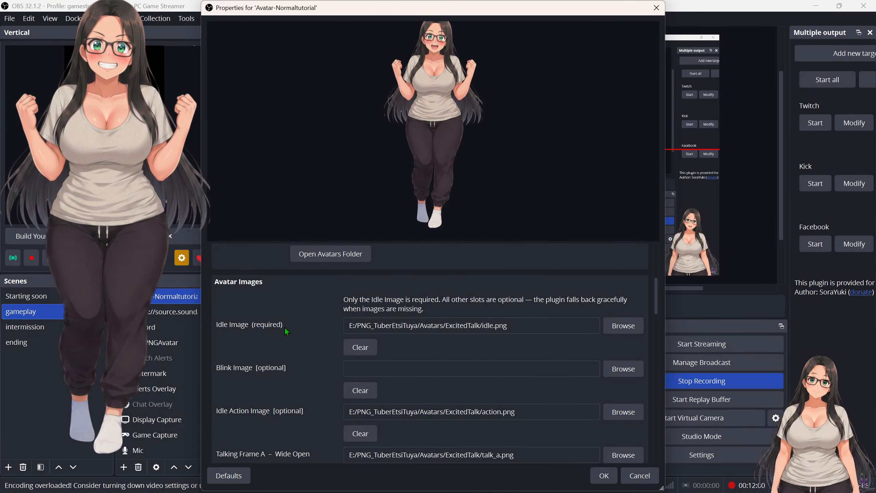
{"action": "scroll", "coordinate": [286, 332], "scroll_direction": "up", "scroll_amount": 1}
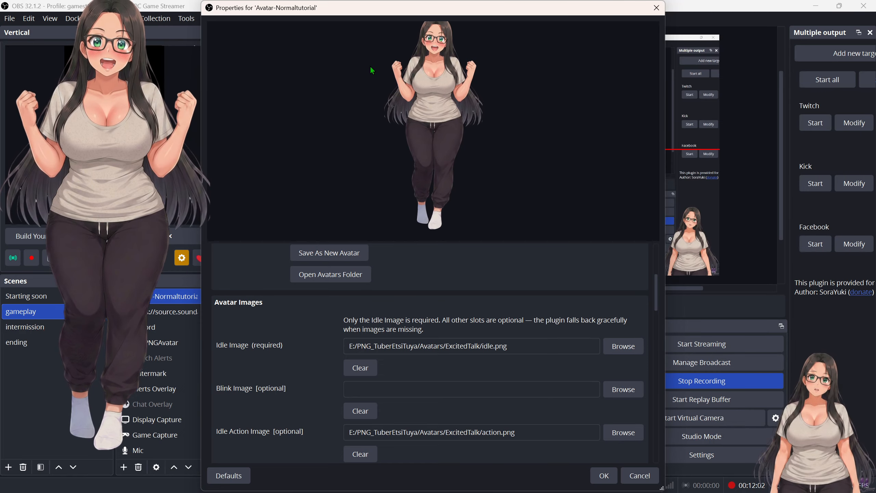
{"action": "scroll", "coordinate": [282, 401], "scroll_direction": "up", "scroll_amount": 8}
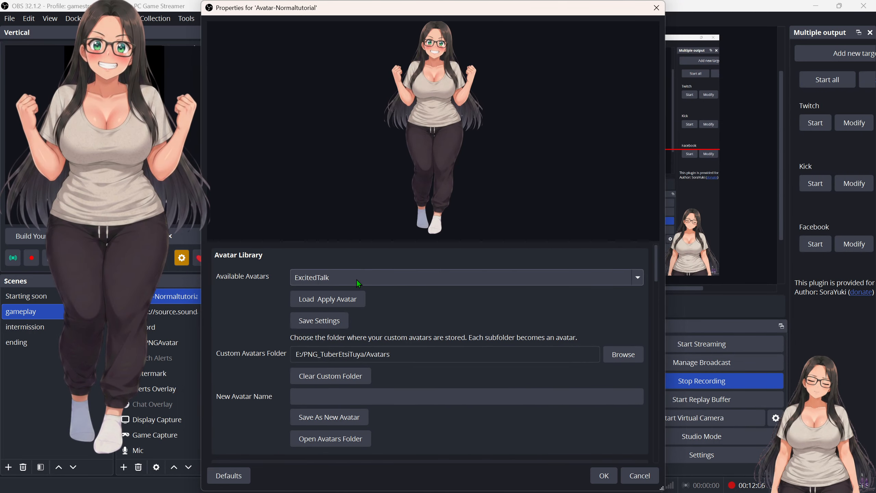
{"action": "left_click", "coordinate": [358, 280]}
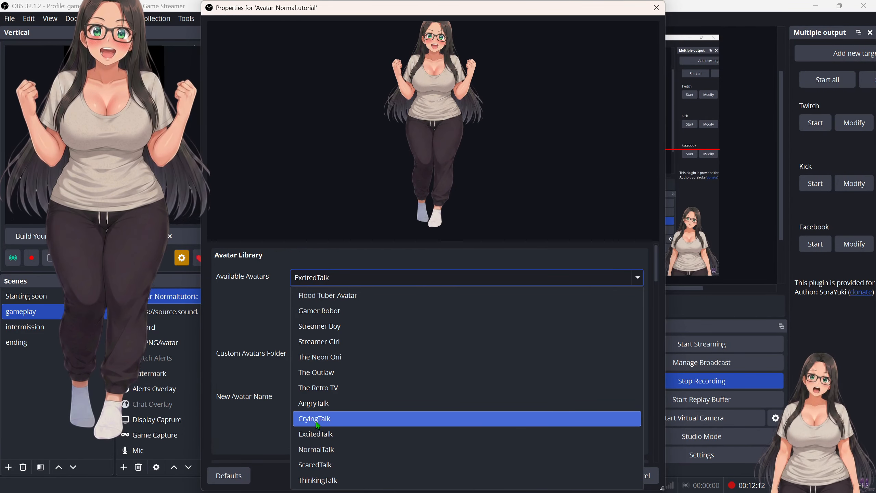
{"action": "left_click", "coordinate": [263, 353]}
Browse for the Idle Image and examine the emotion folders inside Avatars and the image files in the ScaredTalk folder
{"action": "scroll", "coordinate": [587, 379], "scroll_direction": "down", "scroll_amount": 7}
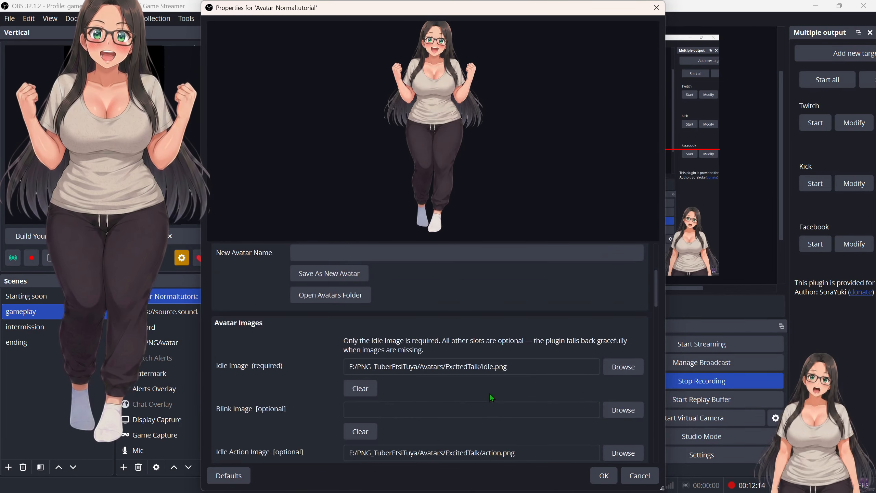
{"action": "left_click", "coordinate": [628, 268]}
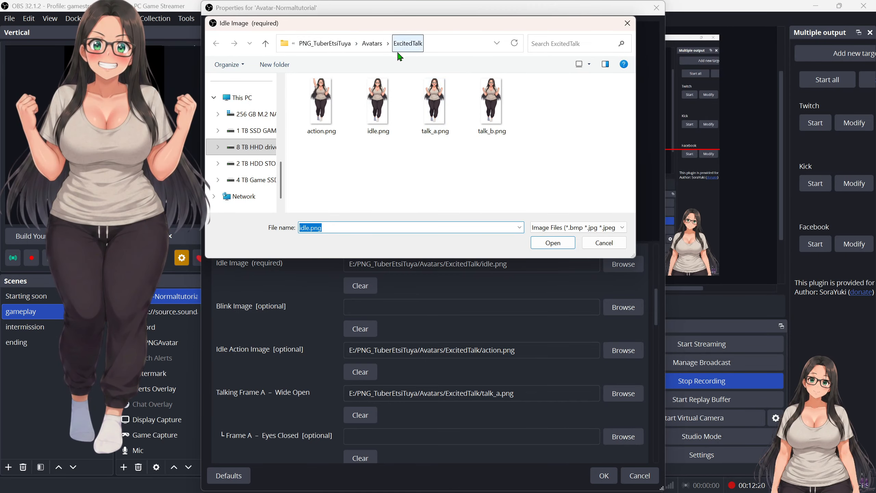
{"action": "left_click", "coordinate": [381, 48]}
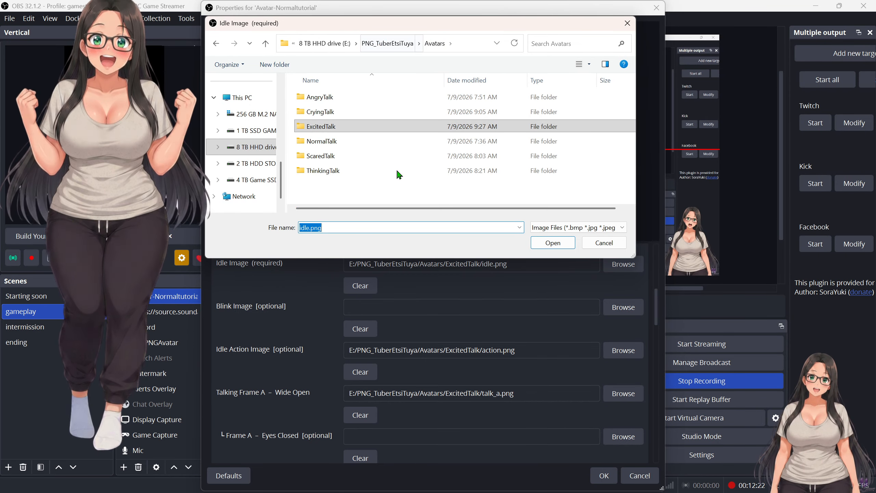
{"action": "double_click", "coordinate": [337, 147]}
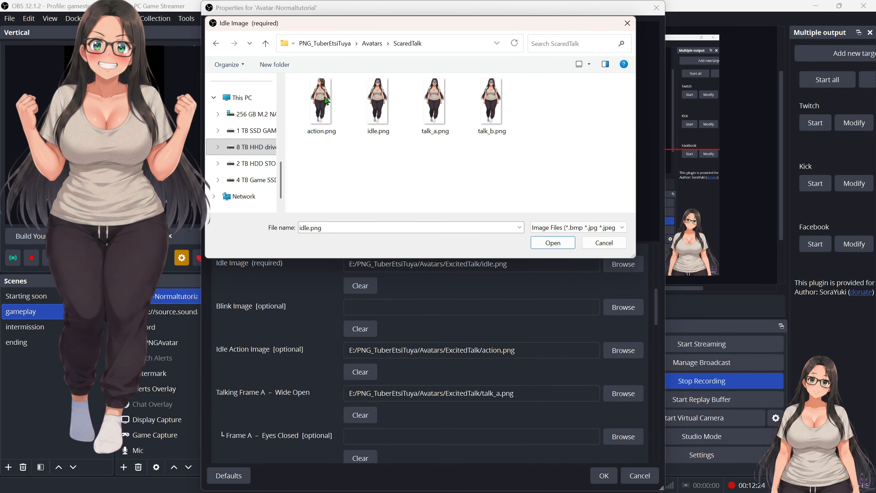
{"action": "left_click", "coordinate": [379, 45]}
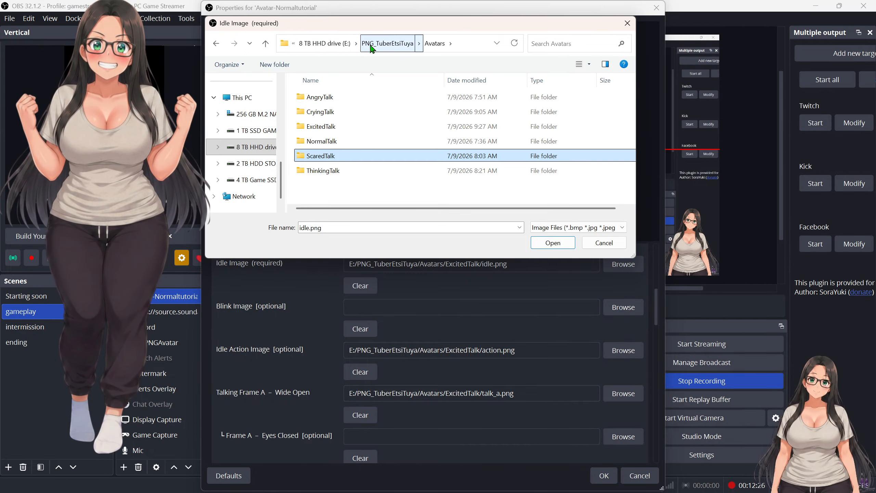
Examine the parent folder of Avatars and the AngryTalk image files, and cancel both the file selection and the source properties
{"action": "left_click", "coordinate": [392, 43]}
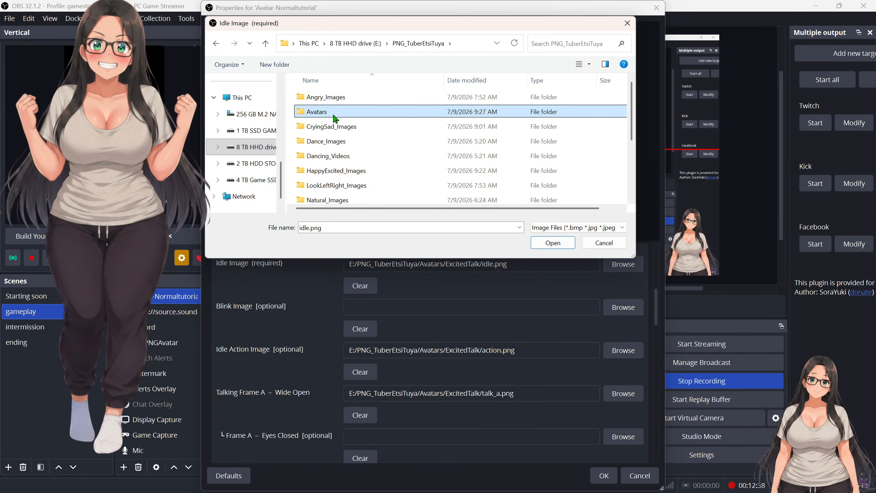
{"action": "double_click", "coordinate": [319, 112]}
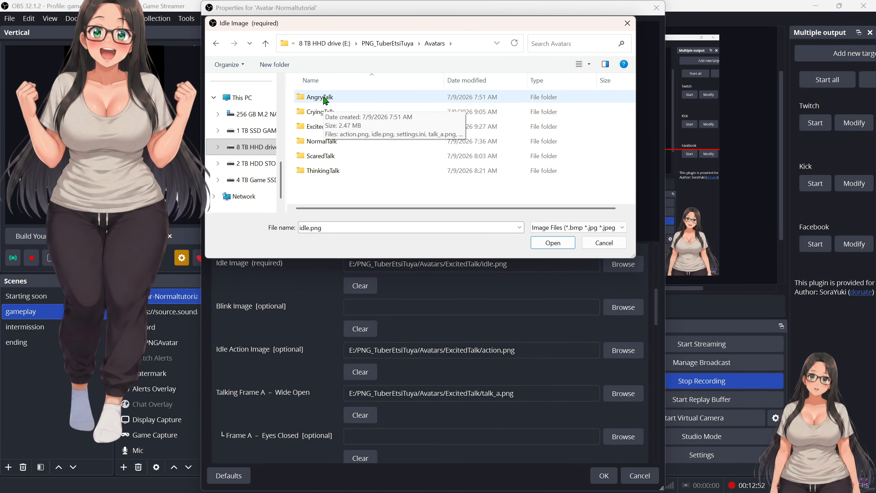
{"action": "double_click", "coordinate": [325, 100]}
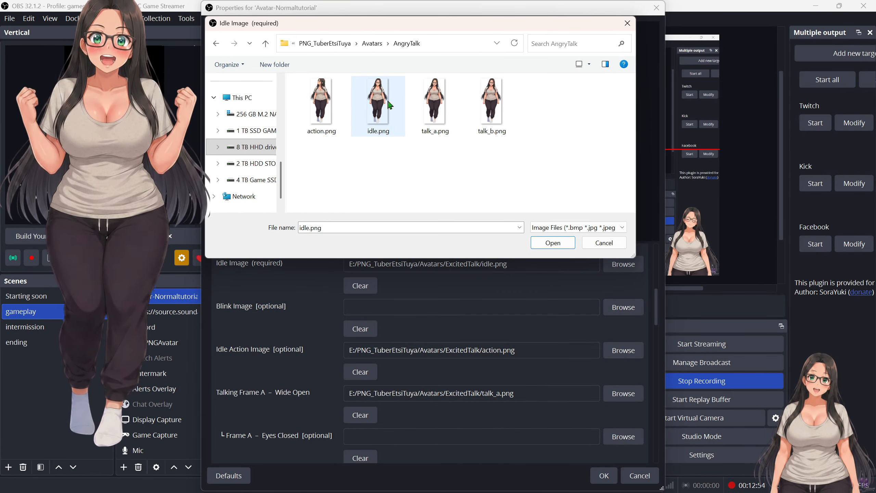
{"action": "double_click", "coordinate": [372, 43]}
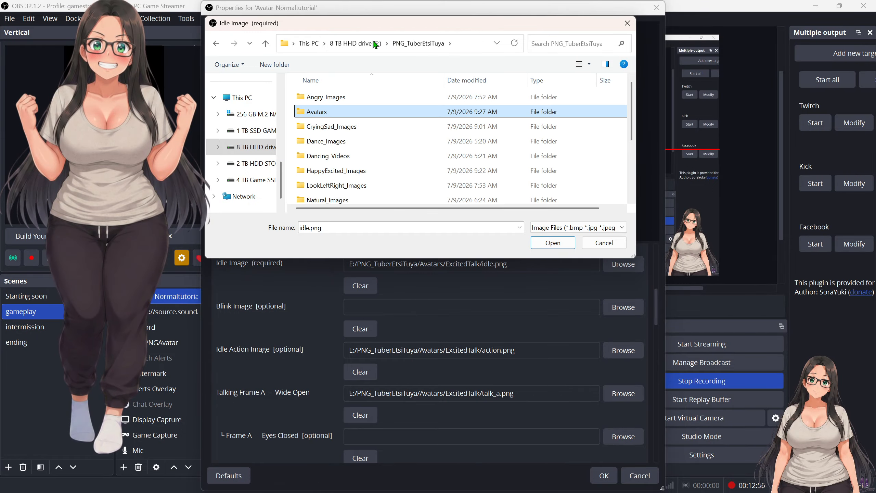
{"action": "left_click", "coordinate": [603, 242]}
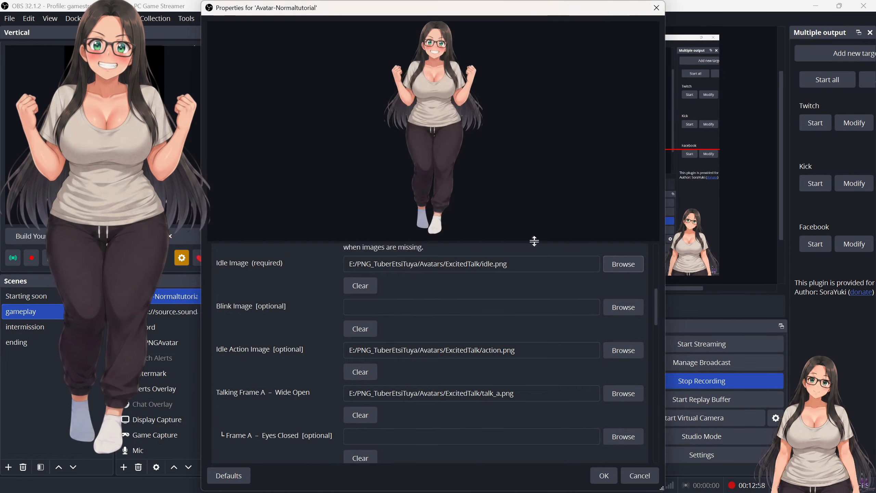
{"action": "scroll", "coordinate": [406, 320], "scroll_direction": "up", "scroll_amount": 6}
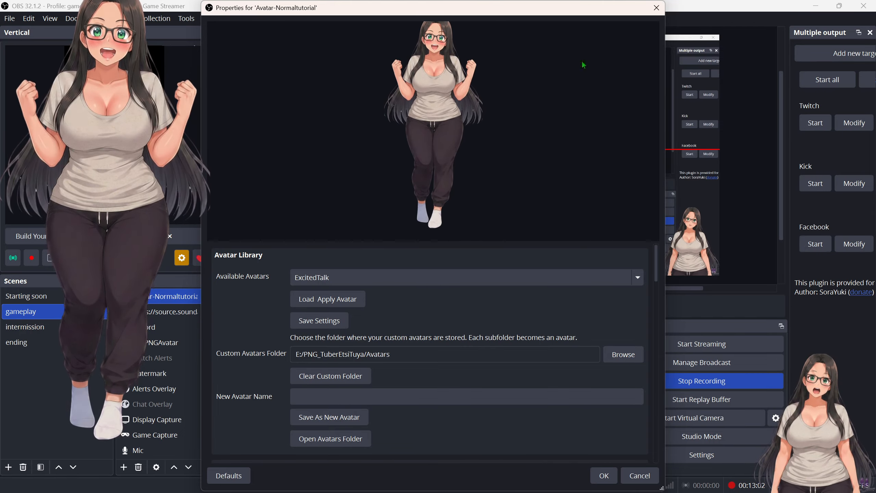
{"action": "left_click", "coordinate": [640, 476]}
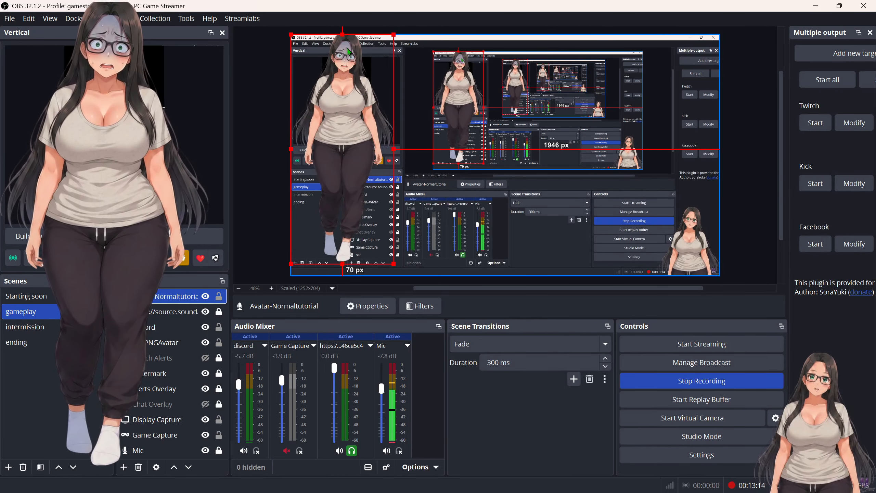
Add a new Flood Tuber Avatar source named Avatar-Angry-tutorial to the gameplay scene
{"action": "right_click", "coordinate": [170, 285]}
{"action": "mouse_move", "coordinate": [218, 294]}
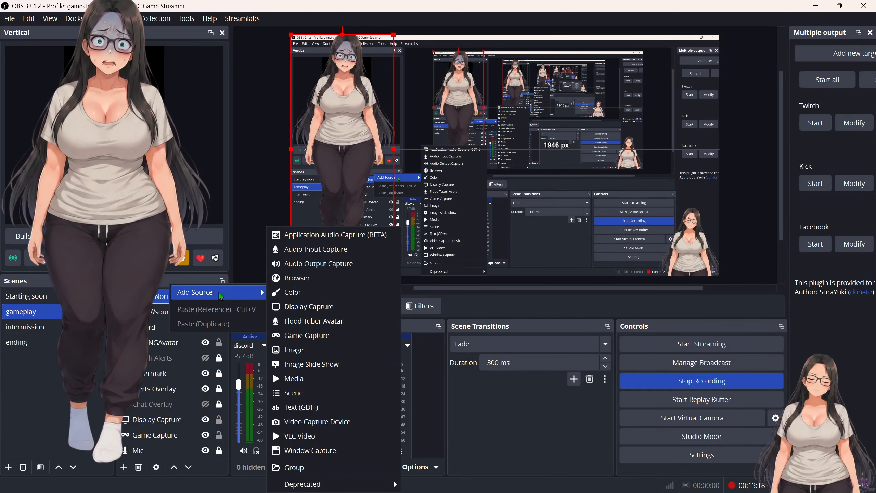
{"action": "left_click", "coordinate": [312, 320]}
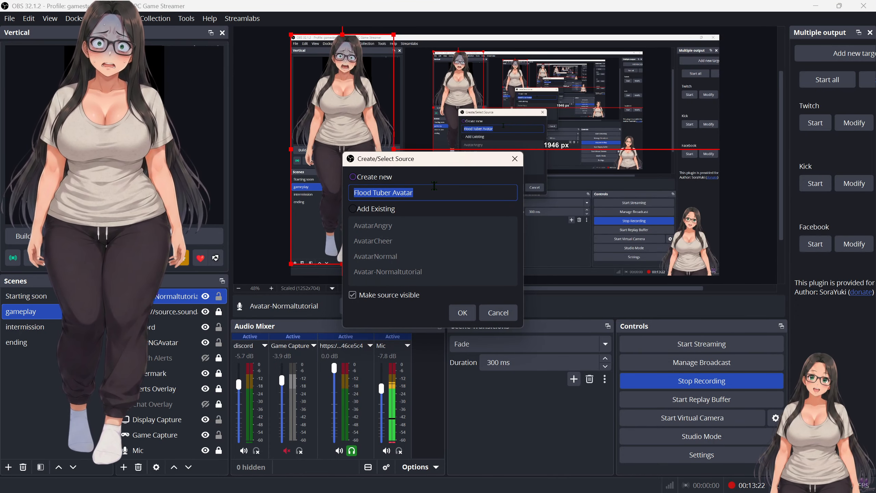
{"action": "type", "text": "Avata"}
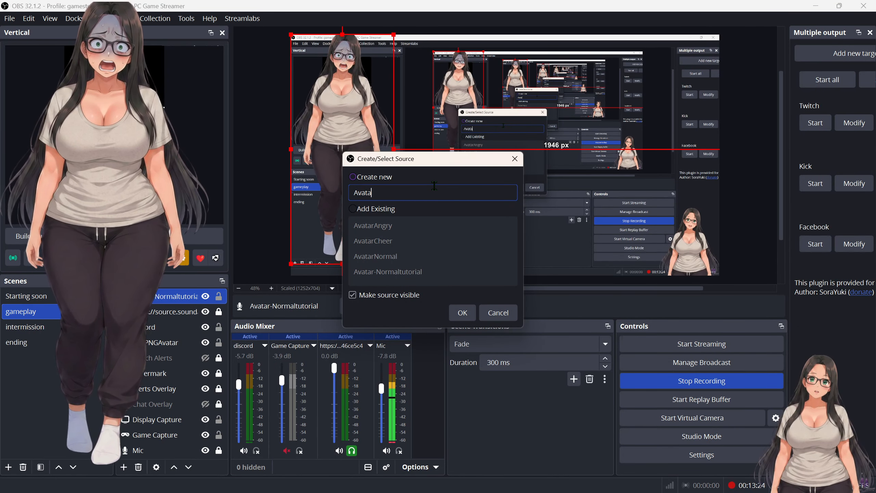
{"action": "type", "text": "r-Angry-tutorial"}
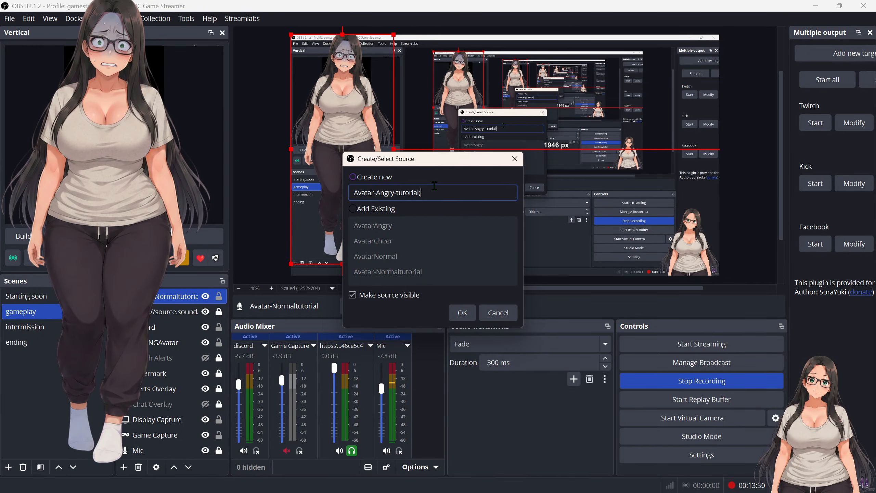
{"action": "key", "text": "Return"}
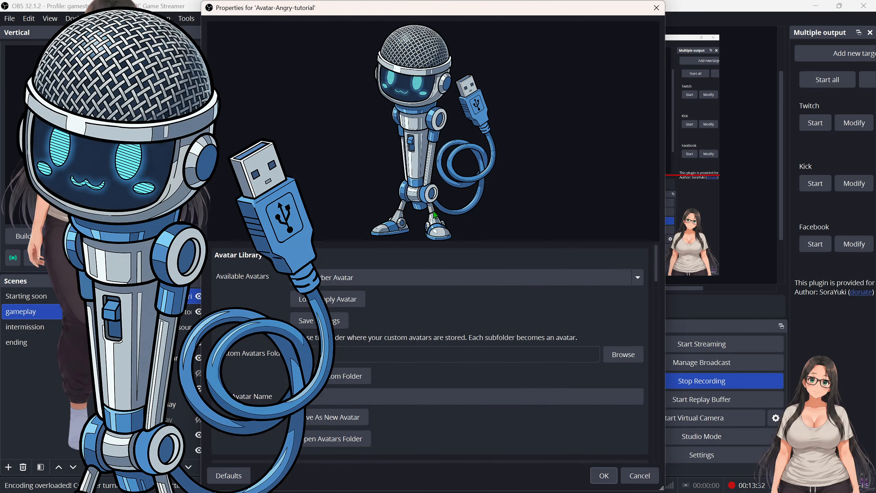
Set the custom avatars folder to E:/PNG_TuberEtsiTuya/Avatars and apply the AngryTalk avatar to the new source
{"action": "left_click", "coordinate": [621, 356]}
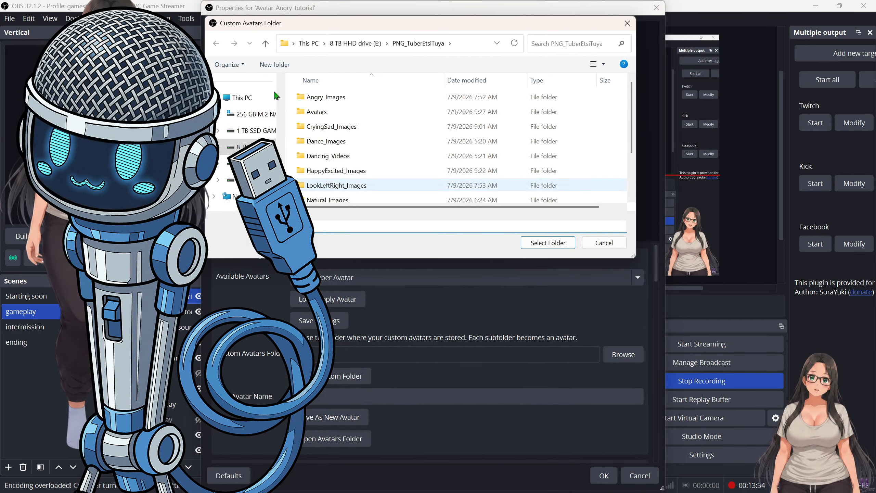
{"action": "left_click", "coordinate": [324, 111]}
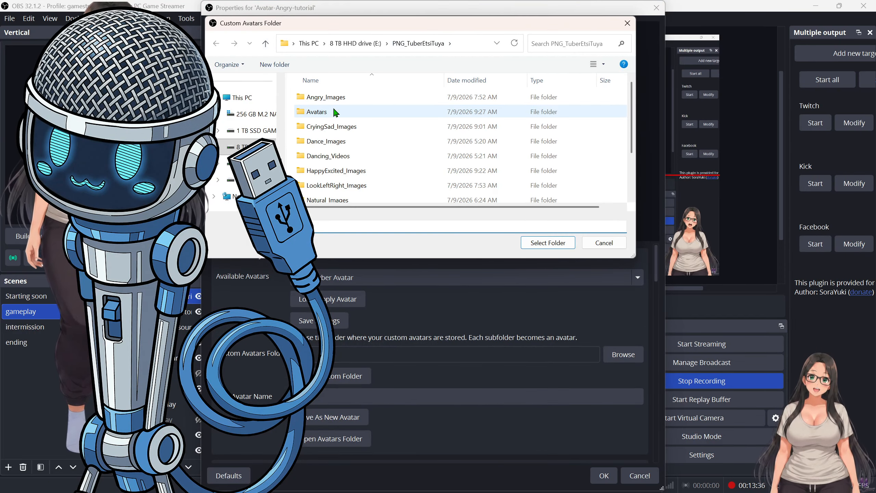
{"action": "left_click", "coordinate": [430, 277]}
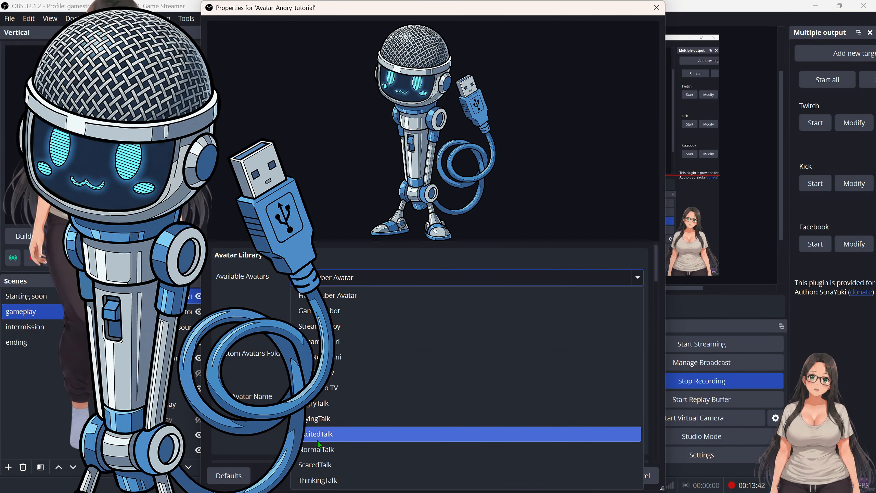
{"action": "left_click", "coordinate": [329, 412]}
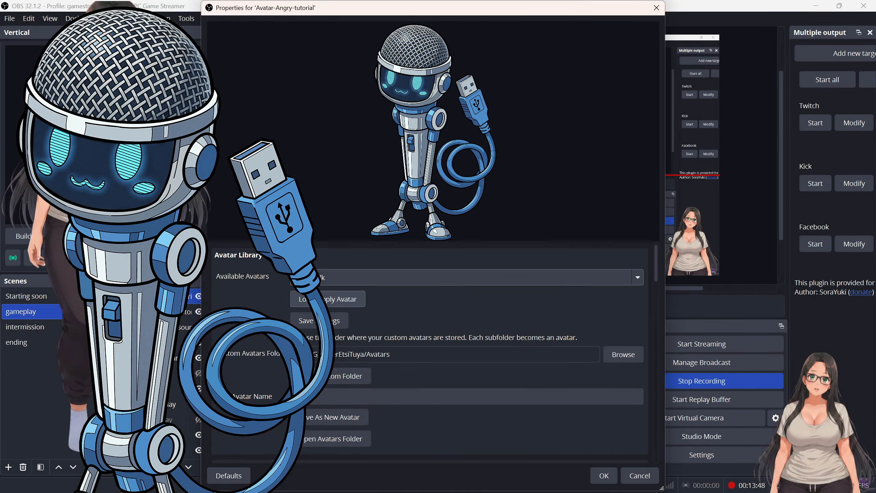
{"action": "left_click", "coordinate": [306, 301]}
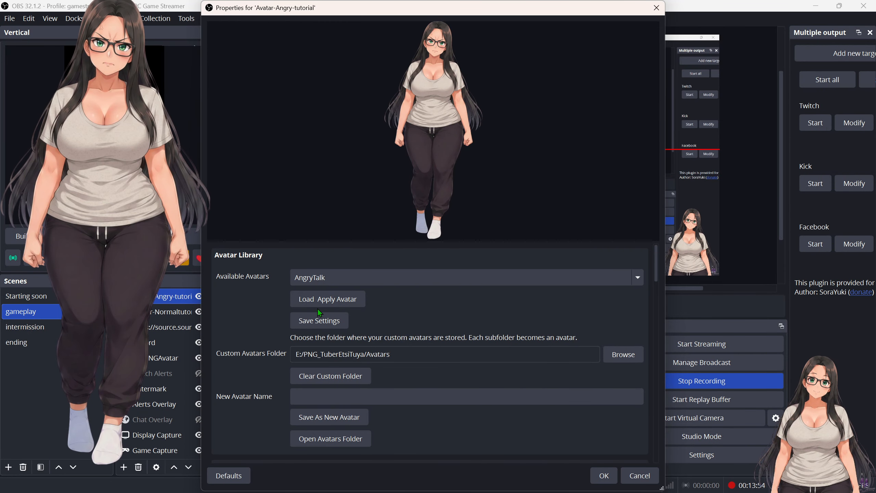
Examine the AngryTalk image slots and the files available for its Idle Image, and cancel the file selection and the source properties
{"action": "scroll", "coordinate": [401, 343], "scroll_direction": "down", "scroll_amount": 3}
{"action": "scroll", "coordinate": [373, 386], "scroll_direction": "down", "scroll_amount": 3}
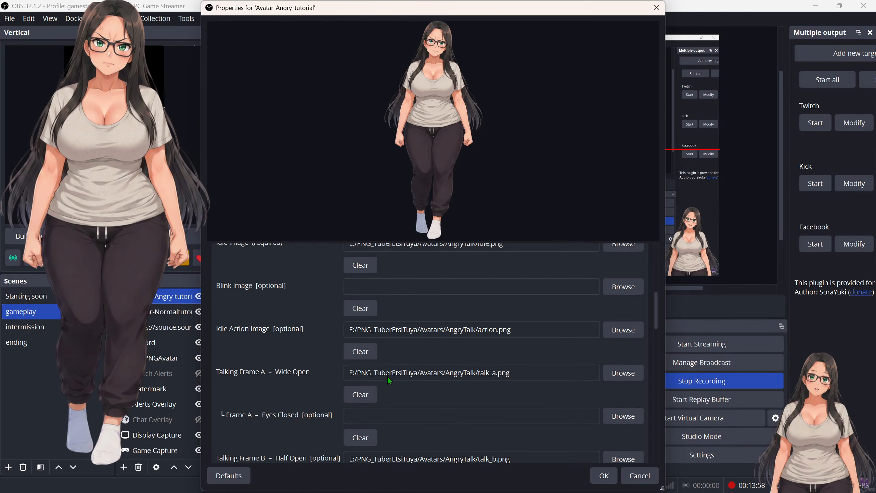
{"action": "scroll", "coordinate": [275, 325], "scroll_direction": "up", "scroll_amount": 6}
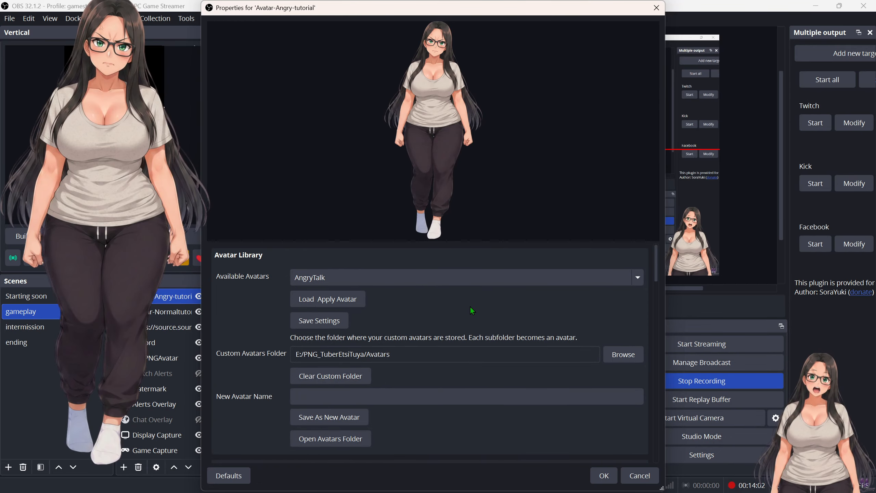
{"action": "scroll", "coordinate": [470, 302], "scroll_direction": "down", "scroll_amount": 6}
{"action": "scroll", "coordinate": [333, 369], "scroll_direction": "up", "scroll_amount": 5}
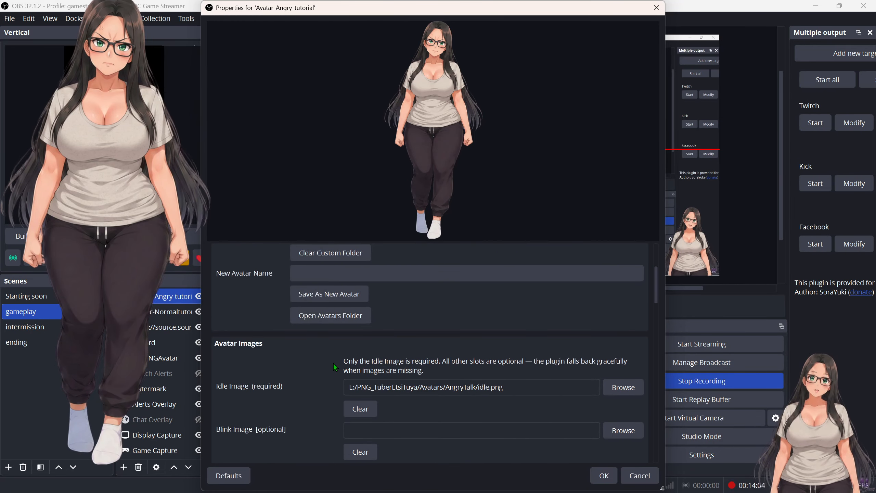
{"action": "scroll", "coordinate": [487, 330], "scroll_direction": "up", "scroll_amount": 2}
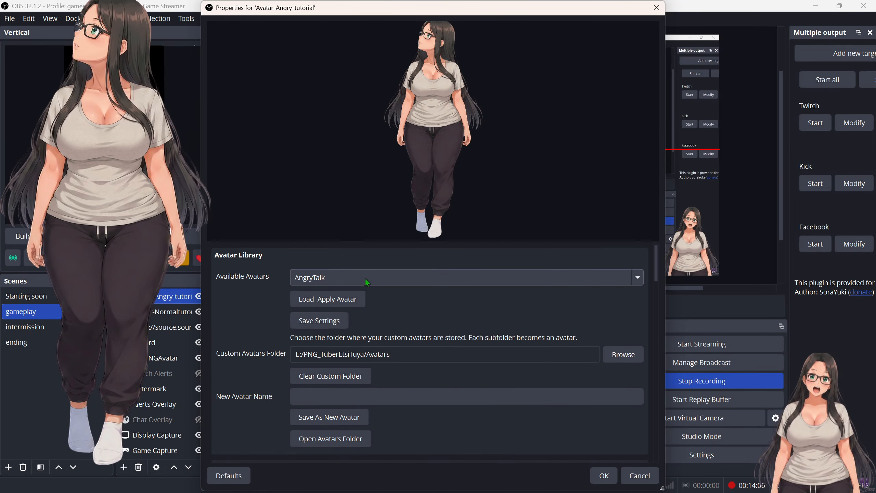
{"action": "left_click", "coordinate": [331, 305]}
{"action": "scroll", "coordinate": [377, 327], "scroll_direction": "down", "scroll_amount": 6}
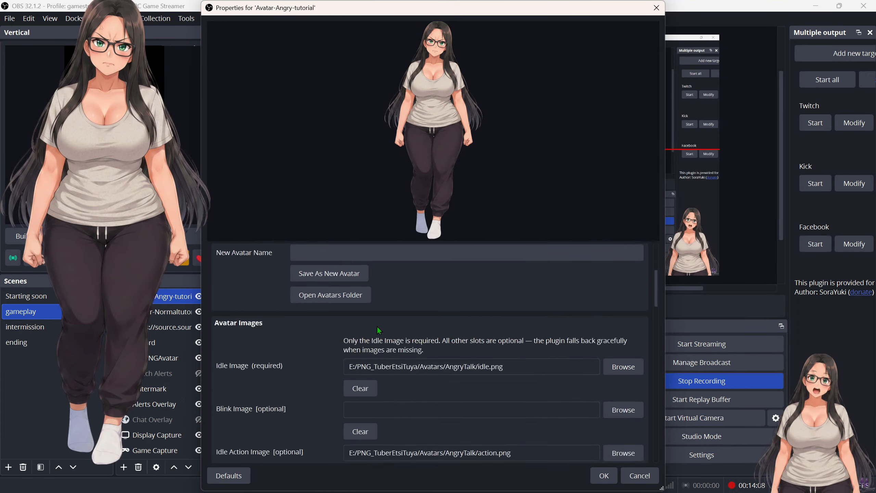
{"action": "left_click", "coordinate": [623, 285]}
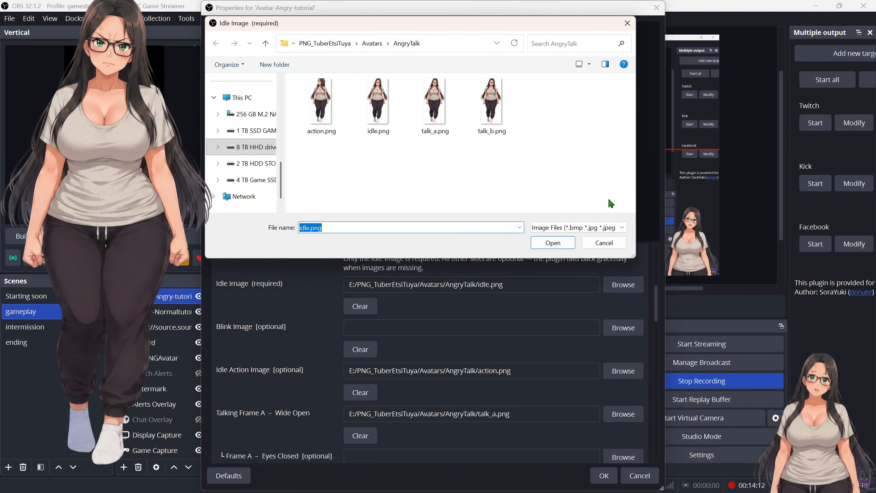
{"action": "left_click", "coordinate": [601, 245]}
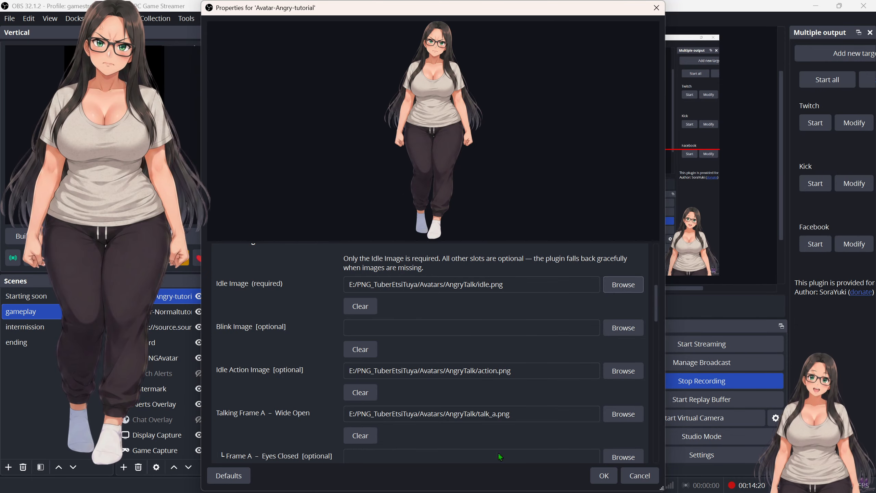
{"action": "left_click", "coordinate": [633, 480]}
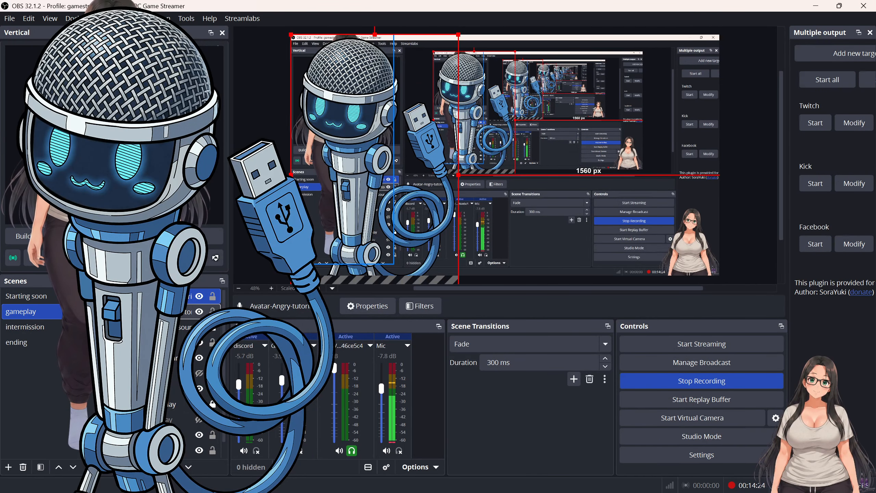
Remove the Avatar-Angry-tutorial and Avatar-Normaltutorial sources from the gameplay scene
{"action": "left_click", "coordinate": [161, 311], "text": "shift"}
{"action": "right_click", "coordinate": [161, 312]}
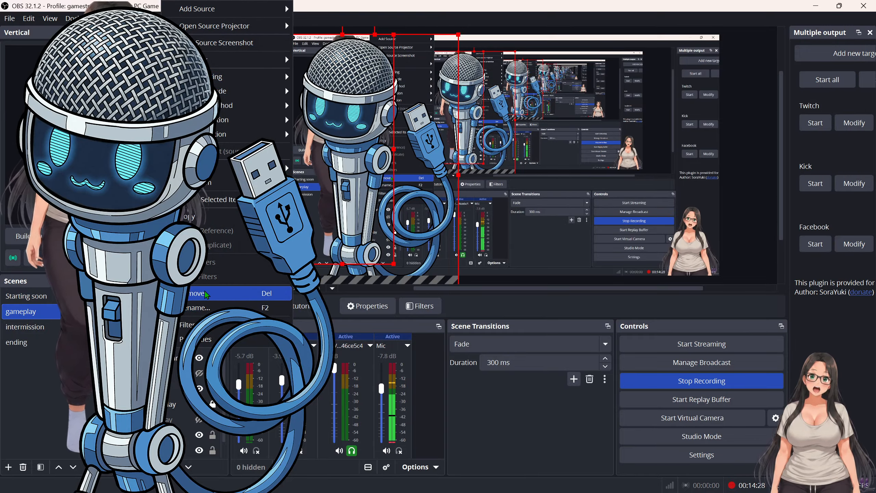
{"action": "left_click", "coordinate": [241, 293]}
{"action": "left_click", "coordinate": [466, 260]}
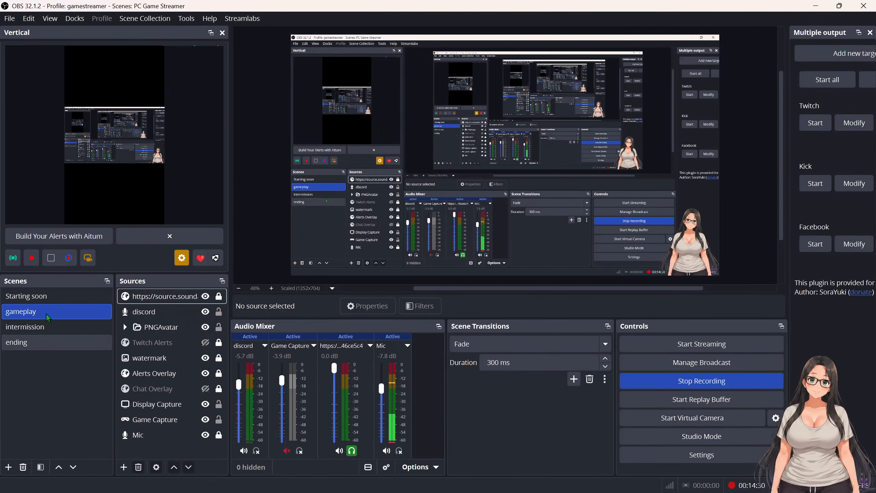
Expand the PNGAvatar group and review the dance, sleep and emotion avatar sources inside it
{"action": "left_click", "coordinate": [123, 327]}
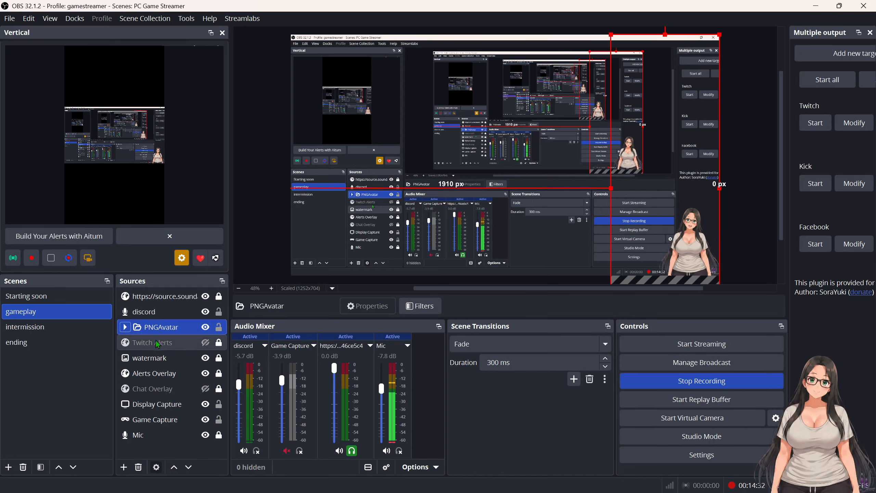
{"action": "left_click", "coordinate": [124, 328]}
{"action": "scroll", "coordinate": [163, 297], "scroll_direction": "down", "scroll_amount": 3}
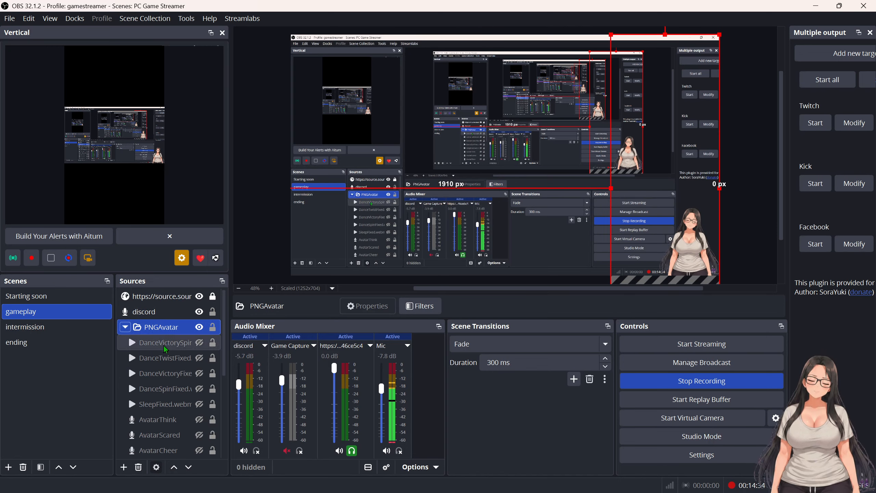
{"action": "scroll", "coordinate": [166, 311], "scroll_direction": "down", "scroll_amount": 2}
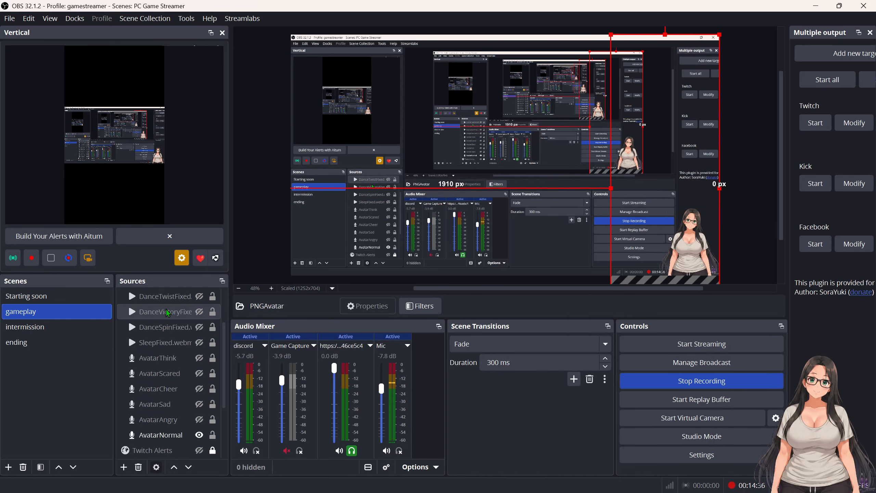
Try to group the watermark, Alerts Overlay, Chat Overlay, Display Capture and Game Capture sources
{"action": "left_click", "coordinate": [151, 368]}
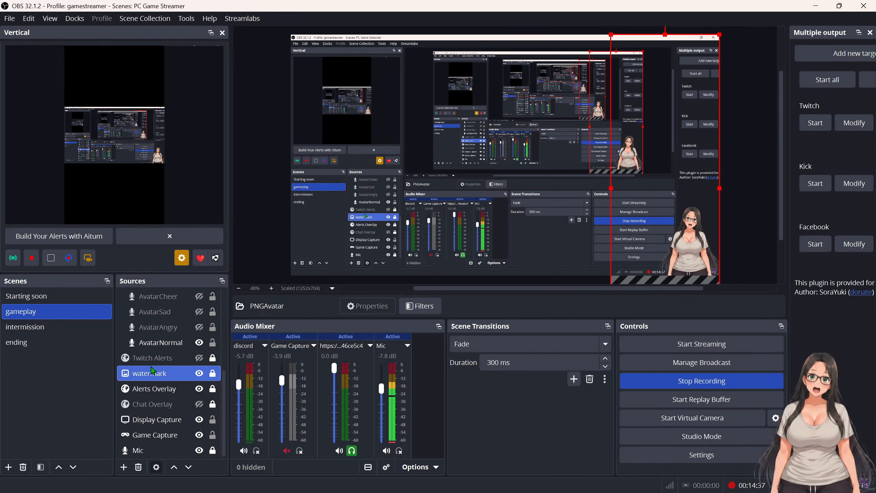
{"action": "left_click", "coordinate": [158, 392], "text": "ctrl"}
{"action": "left_click", "coordinate": [160, 420], "text": "ctrl"}
{"action": "left_click", "coordinate": [161, 407], "text": "ctrl"}
{"action": "left_click", "coordinate": [164, 435], "text": "ctrl"}
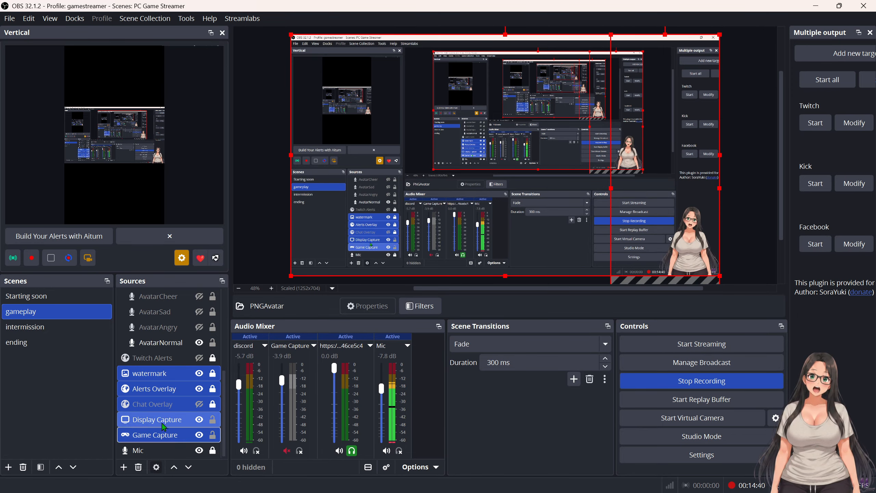
{"action": "right_click", "coordinate": [160, 405]}
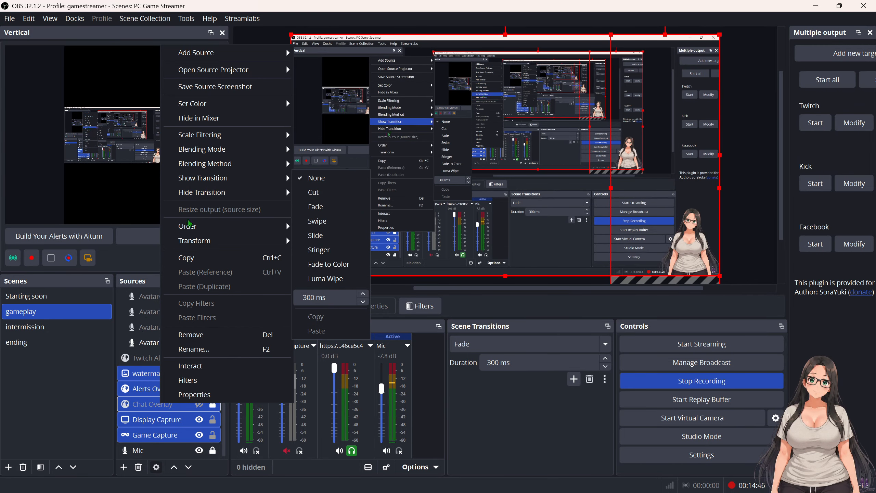
{"action": "left_click", "coordinate": [88, 425]}
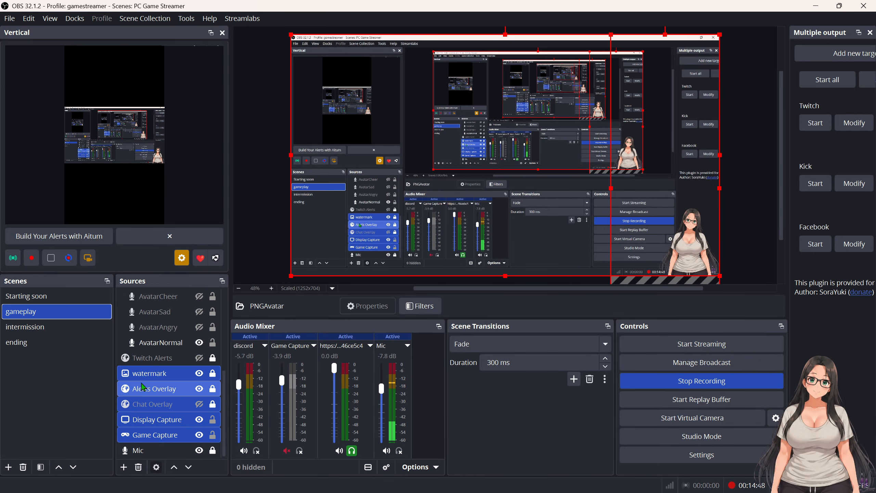
Select the watermark, Alerts Overlay, Chat Overlay and Display Capture sources and check the Group Selected Items command without applying it
{"action": "left_click", "coordinate": [148, 373]}
{"action": "left_click", "coordinate": [153, 387], "text": "ctrl"}
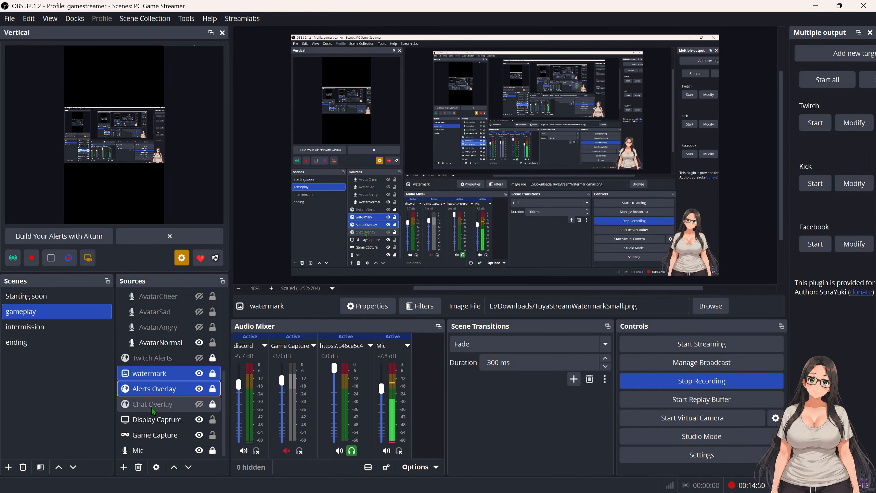
{"action": "double_click", "coordinate": [152, 409], "text": "ctrl"}
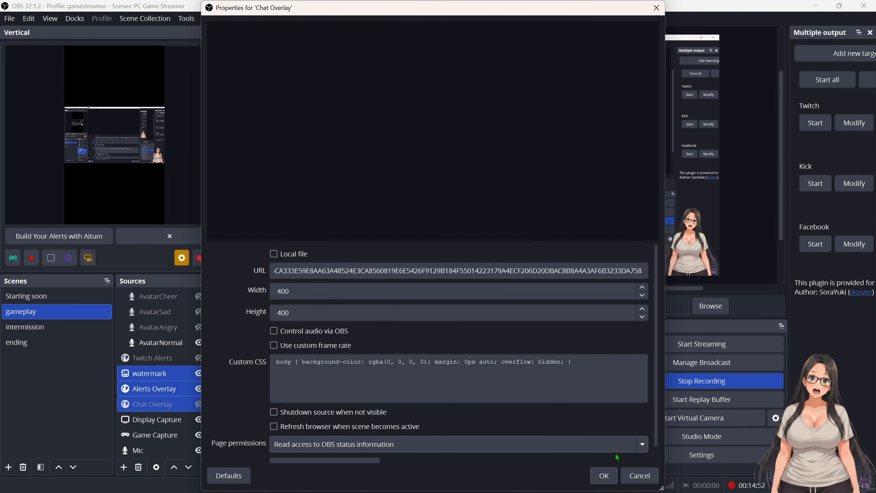
{"action": "left_click", "coordinate": [644, 480]}
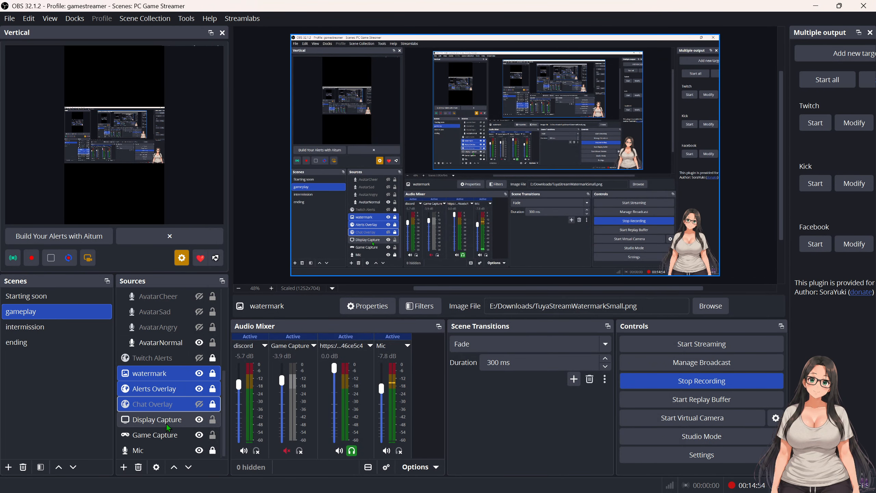
{"action": "left_click", "coordinate": [167, 424], "text": "ctrl"}
{"action": "right_click", "coordinate": [171, 410]}
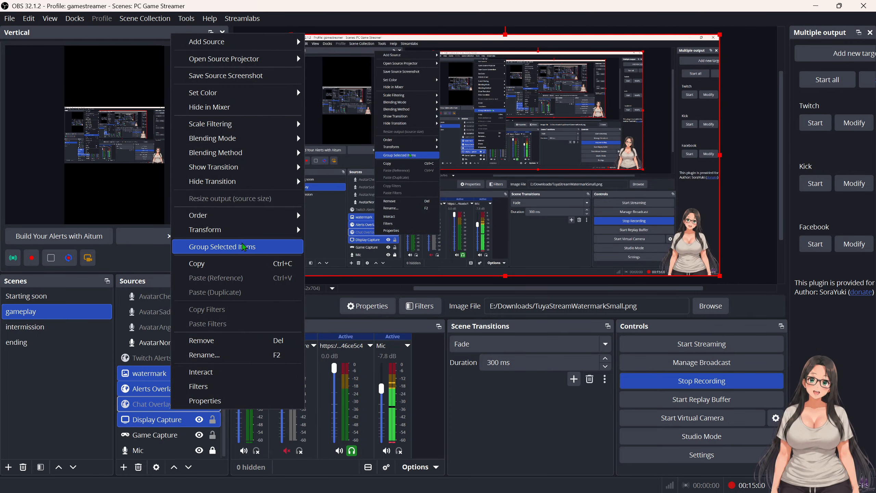
{"action": "left_click", "coordinate": [85, 420]}
Select all sources inside the PNGAvatar group, ending with AvatarNormal, and check which commands are available for them
{"action": "scroll", "coordinate": [155, 380], "scroll_direction": "up", "scroll_amount": 4}
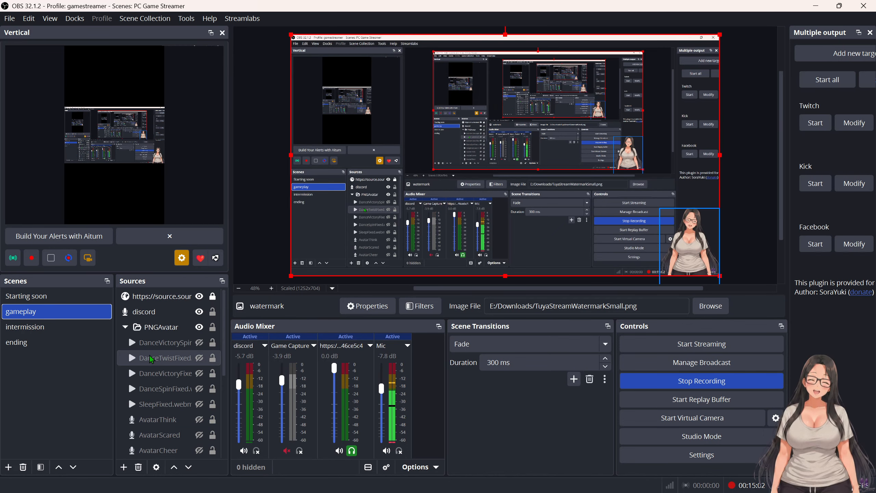
{"action": "left_click", "coordinate": [154, 343]}
{"action": "left_click_drag", "start_coordinate": [158, 358], "coordinate": [163, 406]}
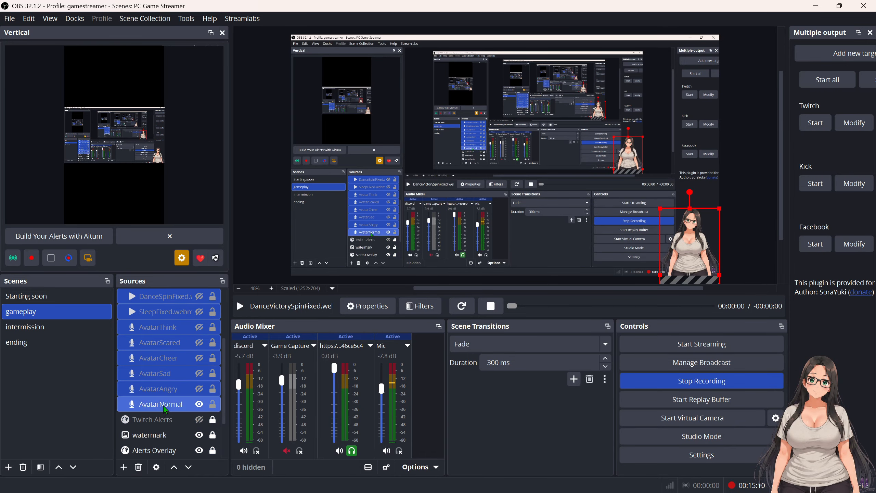
{"action": "right_click", "coordinate": [166, 362]}
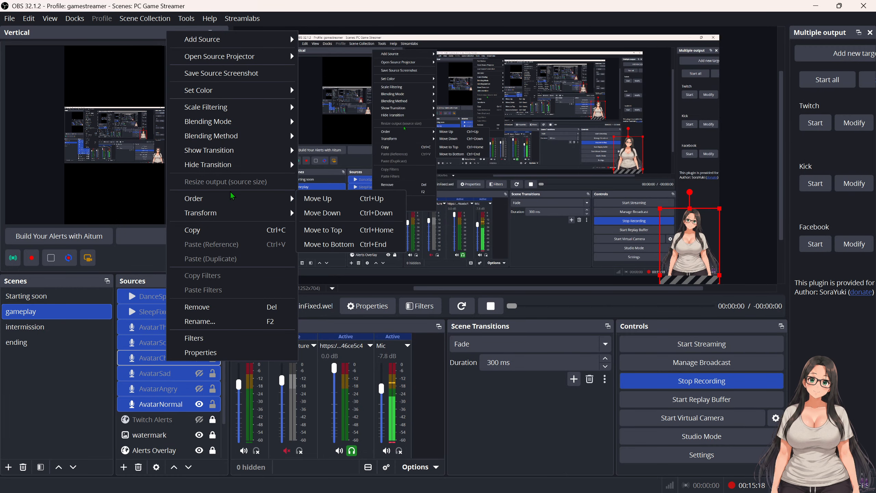
{"action": "left_click", "coordinate": [93, 397]}
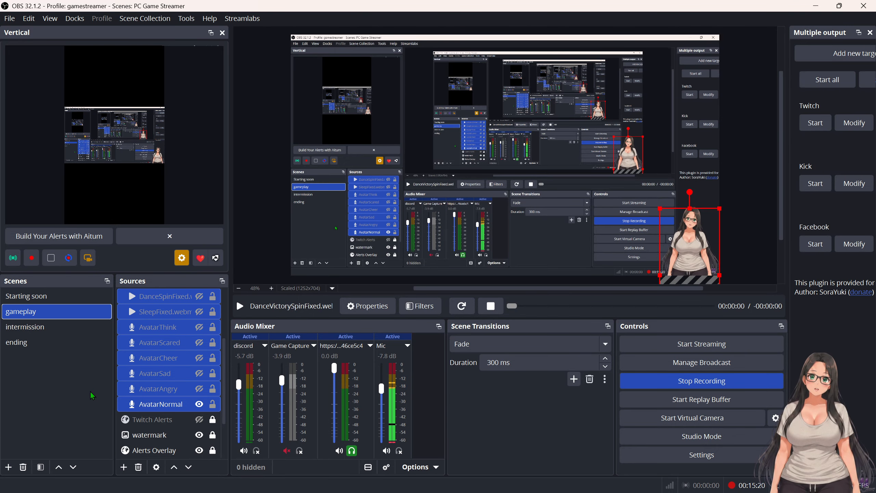
Close the running TheForest.exe window and the open Steam window
{"action": "scroll", "coordinate": [145, 362], "scroll_direction": "up", "scroll_amount": 2}
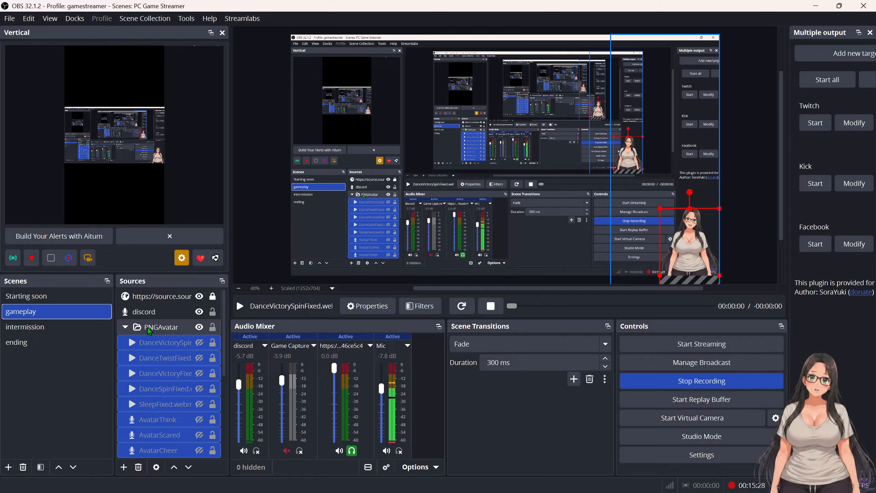
{"action": "mouse_move", "coordinate": [617, 489]}
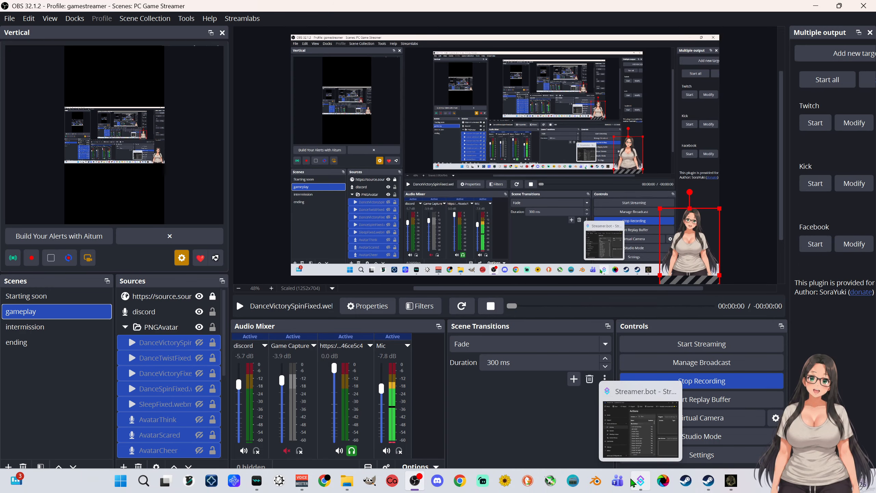
{"action": "right_click", "coordinate": [730, 481]}
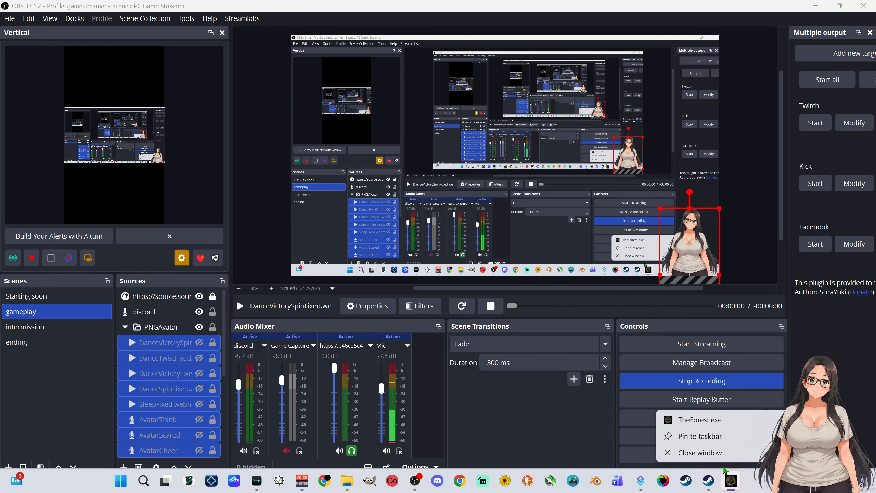
{"action": "left_click", "coordinate": [714, 453]}
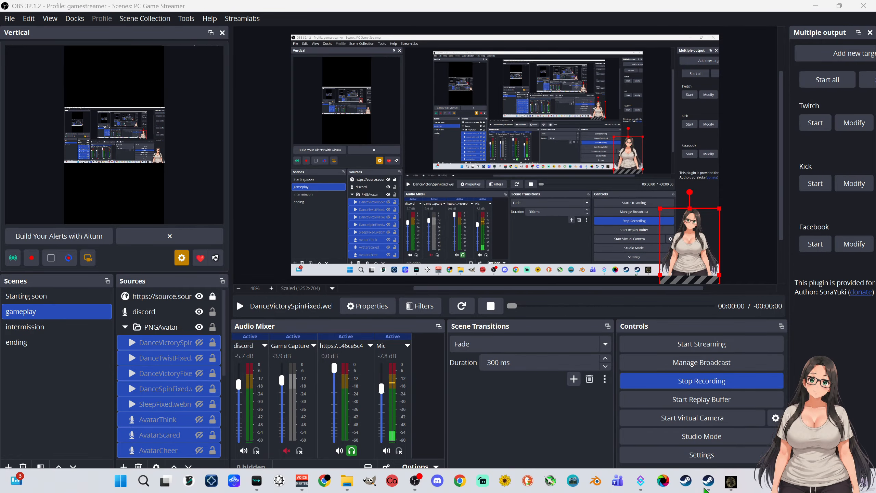
{"action": "right_click", "coordinate": [707, 481]}
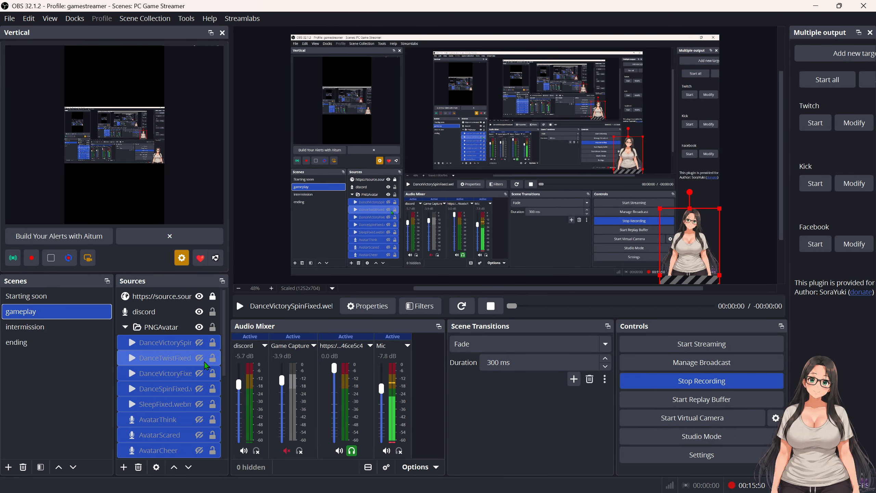
Show AvatarAngry, align it in the preview to the same spot as AvatarNormal, and hide AvatarNormal
{"action": "scroll", "coordinate": [203, 386], "scroll_direction": "down", "scroll_amount": 3}
{"action": "scroll", "coordinate": [203, 404], "scroll_direction": "up", "scroll_amount": 2}
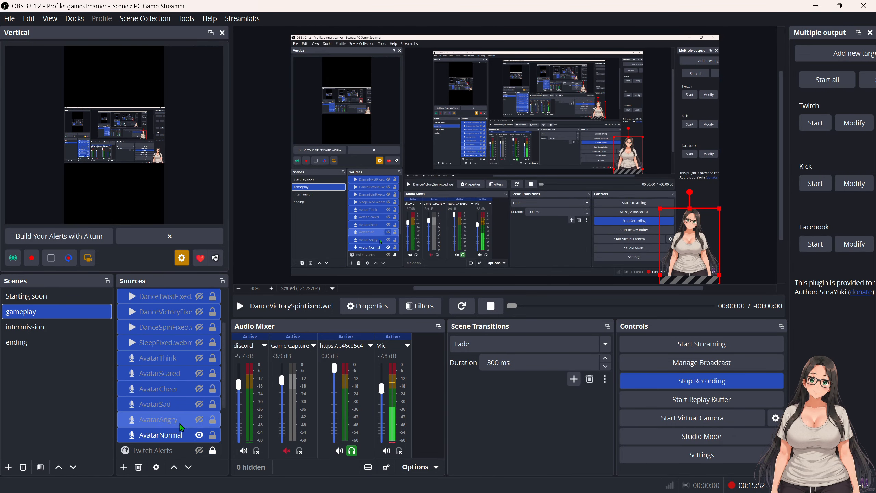
{"action": "left_click", "coordinate": [184, 428]}
{"action": "left_click", "coordinate": [182, 437]}
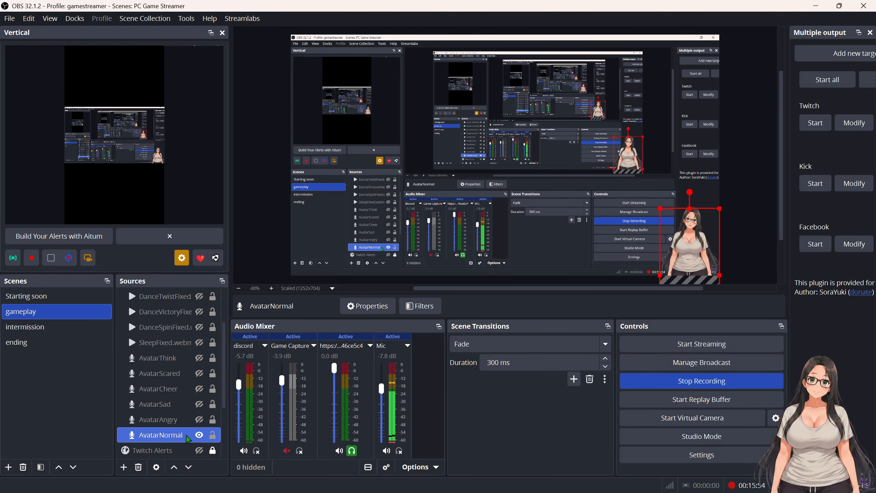
{"action": "left_click", "coordinate": [188, 427]}
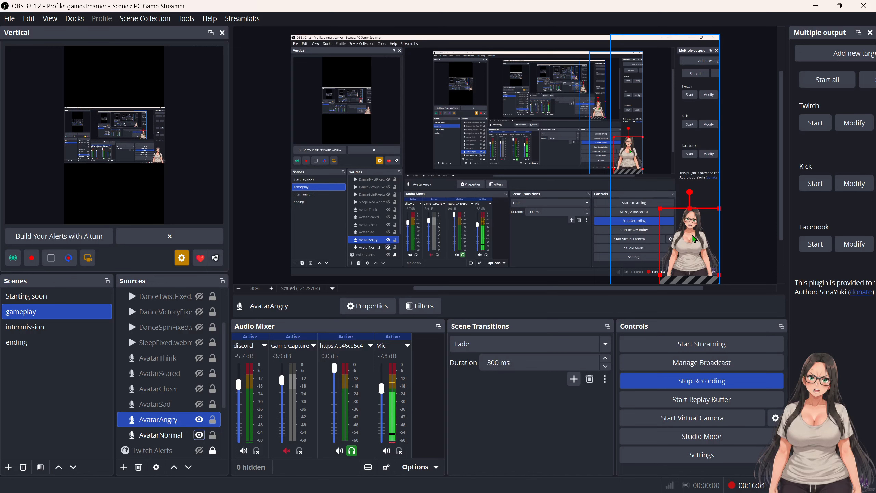
{"action": "mouse_move", "coordinate": [677, 235]}
{"action": "left_mouse_down"}
{"action": "mouse_move", "coordinate": [661, 229]}
{"action": "mouse_move", "coordinate": [685, 234]}
{"action": "left_mouse_up"}
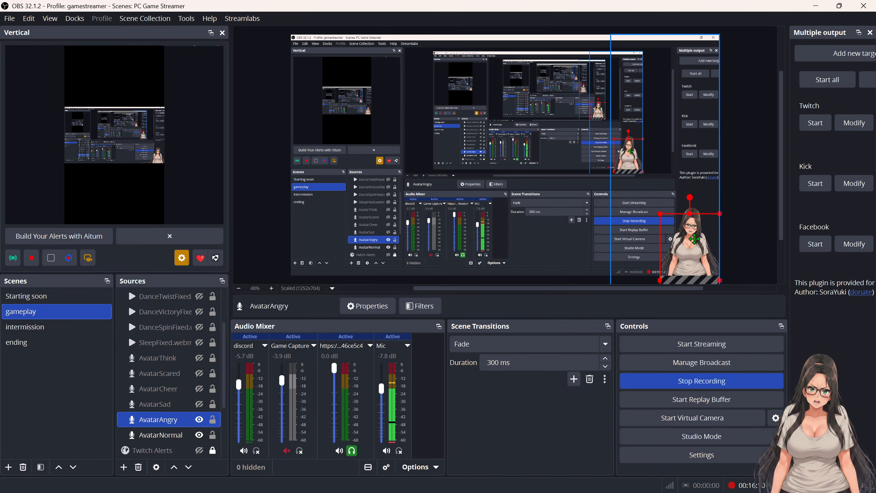
{"action": "left_click_drag", "start_coordinate": [695, 239], "coordinate": [694, 234]}
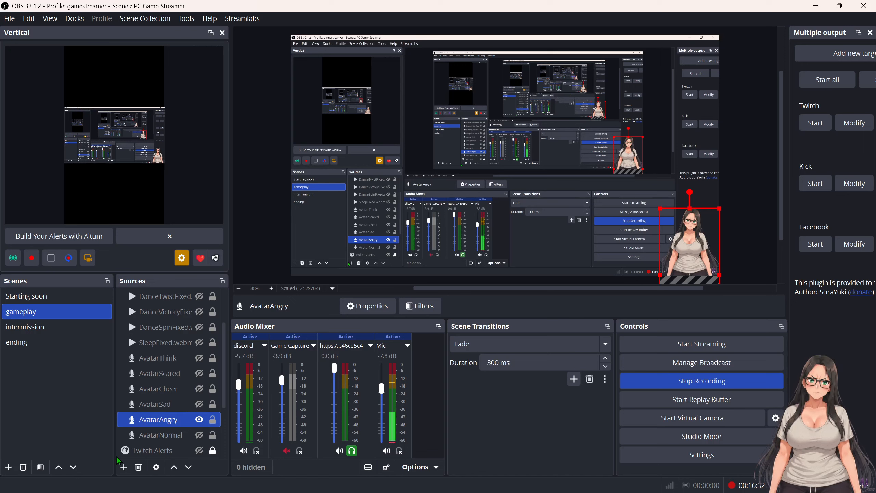
Go through the remaining emotion sources AvatarThink, AvatarScared, AvatarCheer and AvatarSad in the PNGAvatar group
{"action": "left_click", "coordinate": [178, 359]}
{"action": "left_click", "coordinate": [176, 379]}
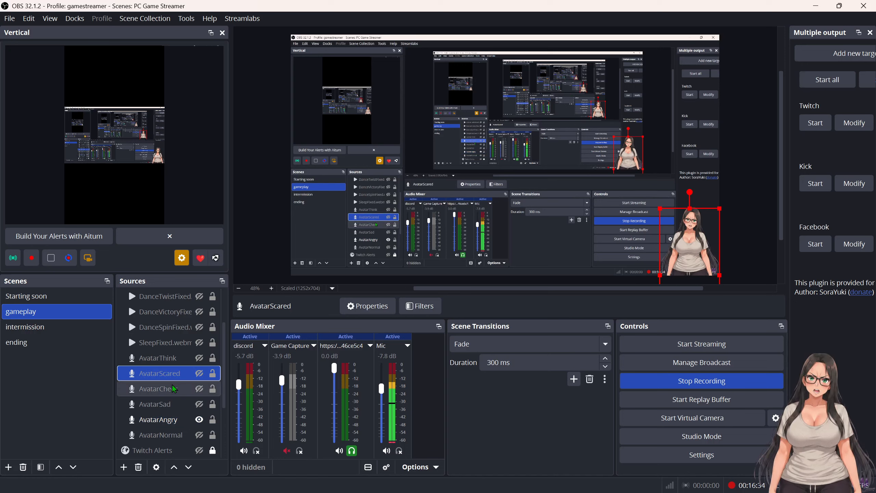
{"action": "left_click", "coordinate": [173, 393]}
{"action": "left_click", "coordinate": [163, 404]}
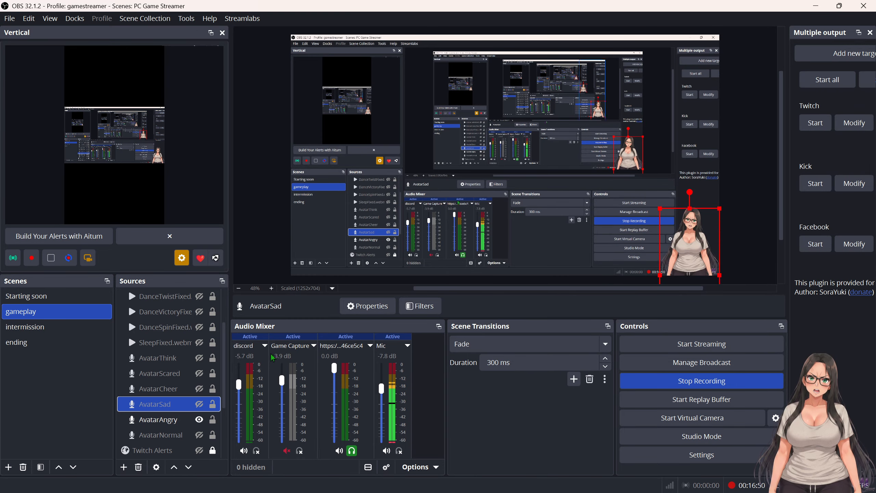
Preview the SleepFixed.webm and DanceSpinFixed.webm sources by briefly showing each one and hiding it again
{"action": "left_click", "coordinate": [157, 344]}
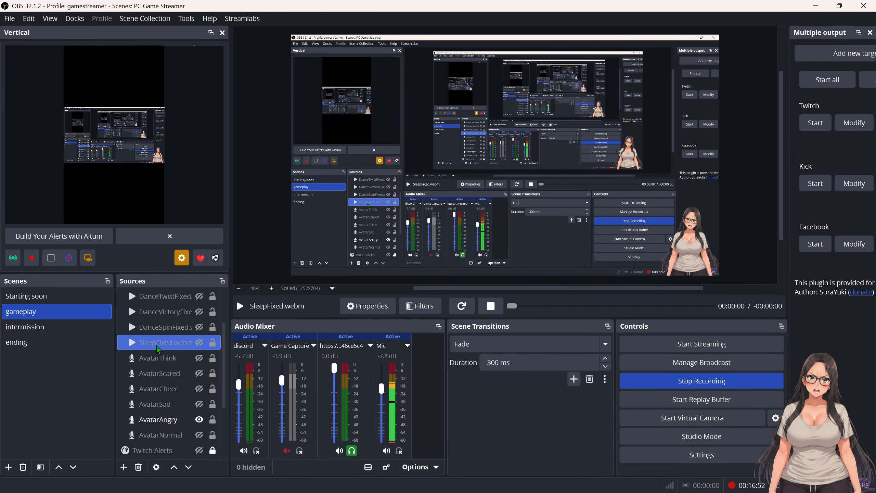
{"action": "left_click", "coordinate": [200, 343]}
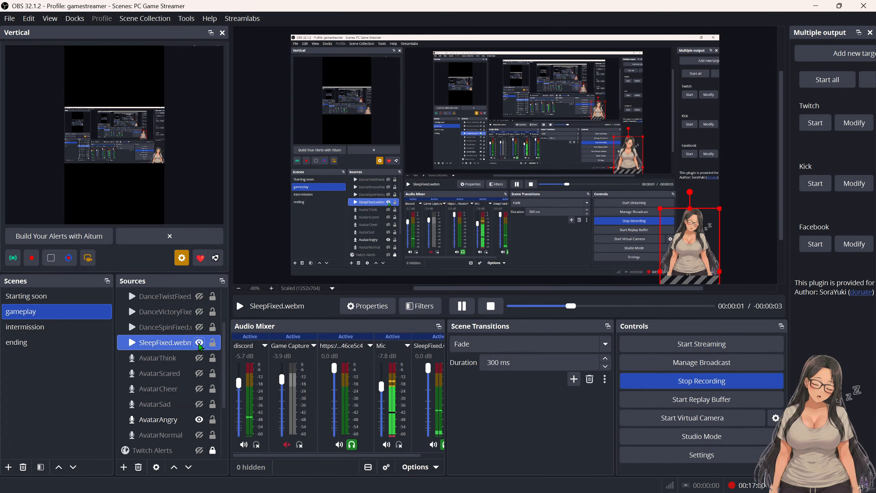
{"action": "scroll", "coordinate": [200, 346], "scroll_direction": "up", "scroll_amount": 4}
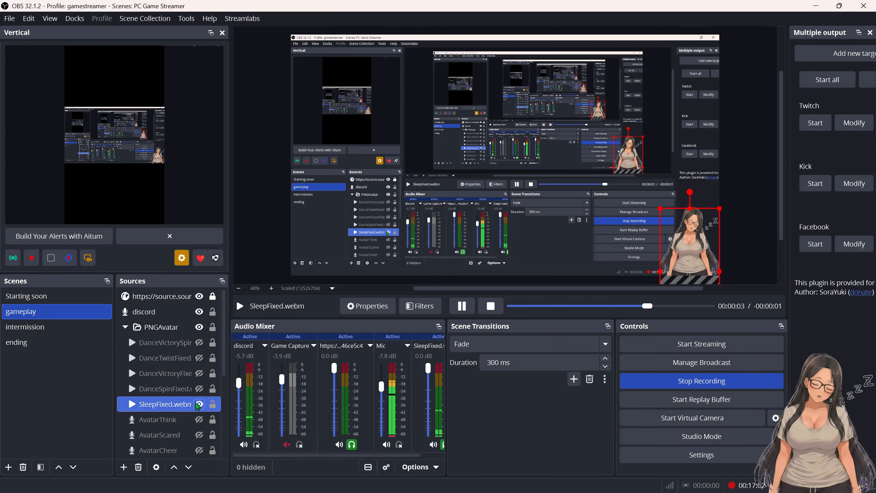
{"action": "left_click", "coordinate": [200, 405]}
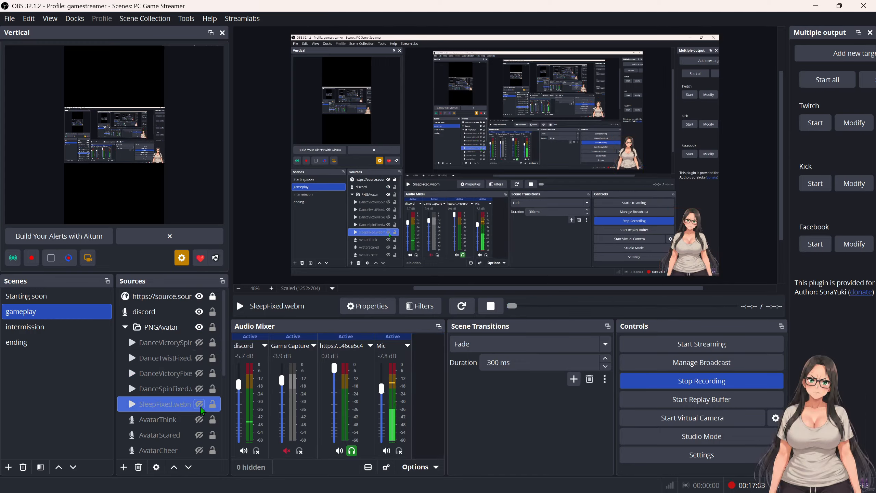
{"action": "left_click", "coordinate": [199, 388]}
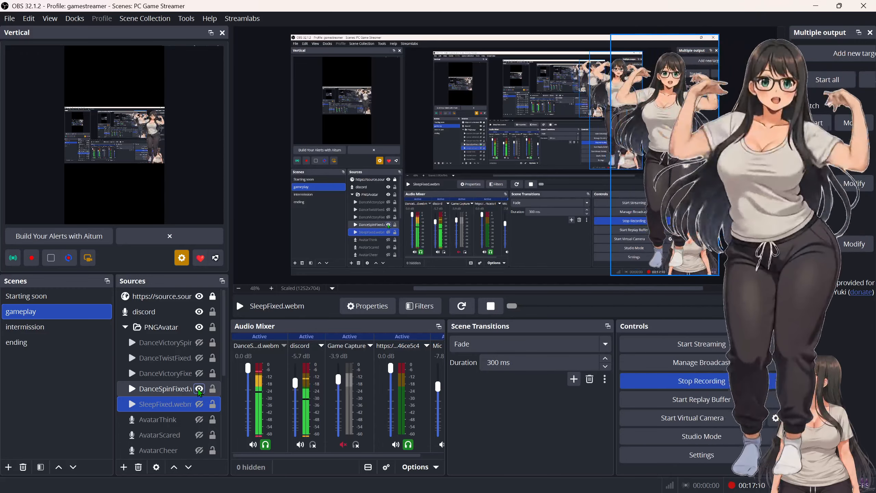
{"action": "left_click", "coordinate": [199, 388]}
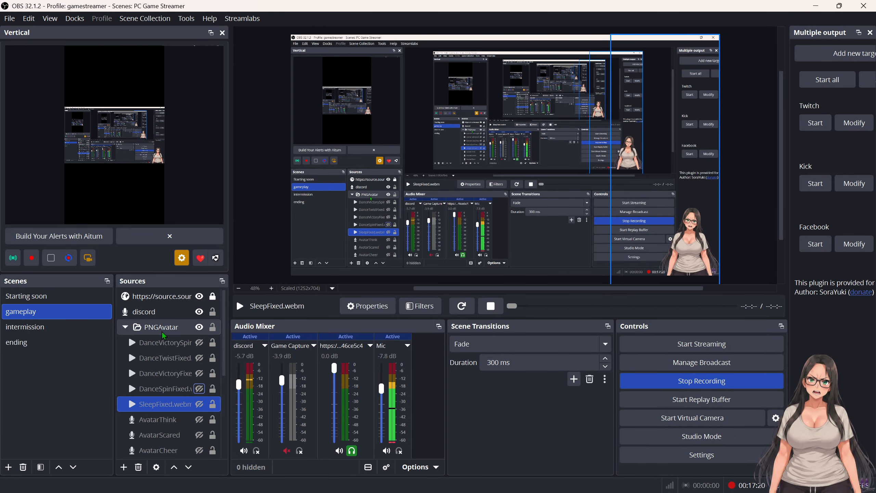
Check the Media type among the sources that can be added, without adding one
{"action": "mouse_move", "coordinate": [262, 491]}
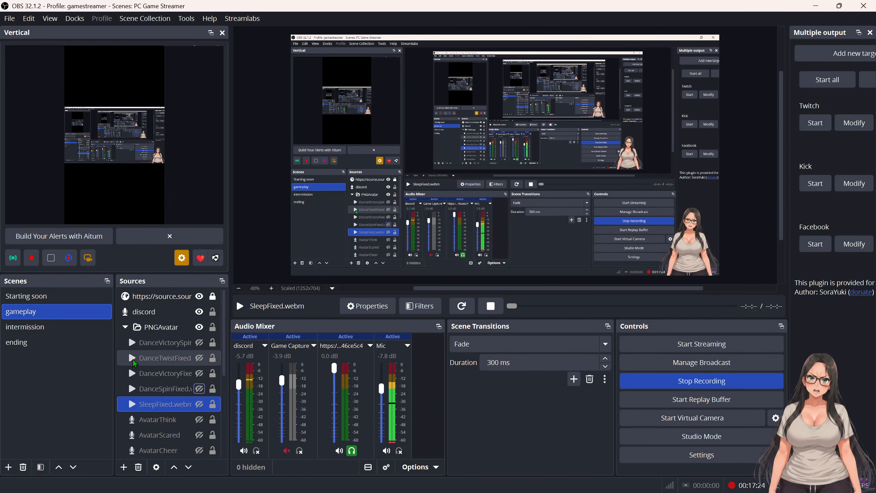
{"action": "right_click", "coordinate": [160, 281]}
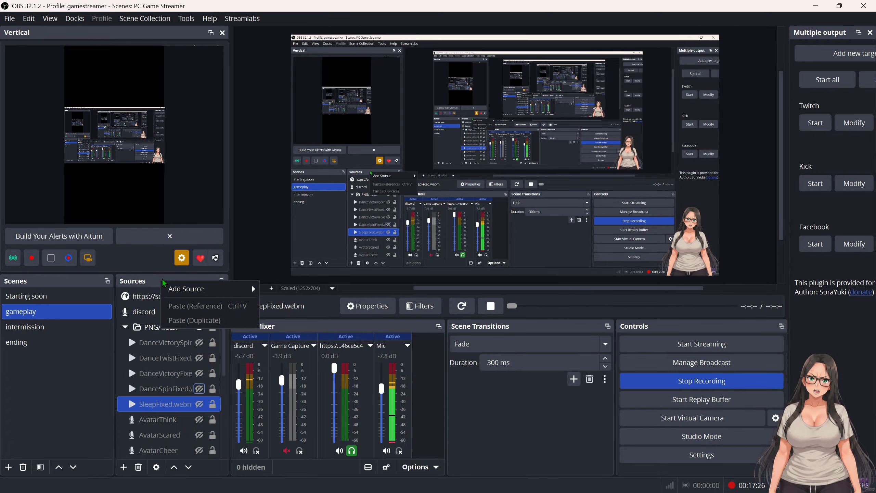
{"action": "mouse_move", "coordinate": [202, 290]}
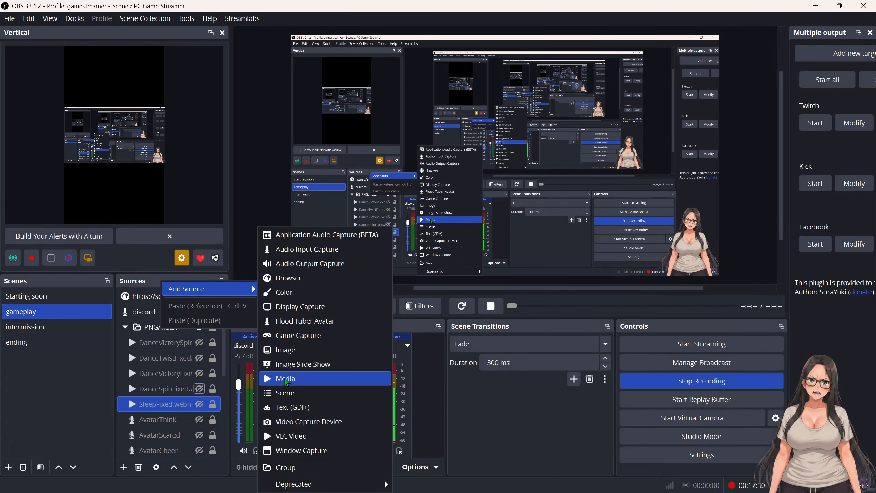
{"action": "left_click", "coordinate": [56, 424]}
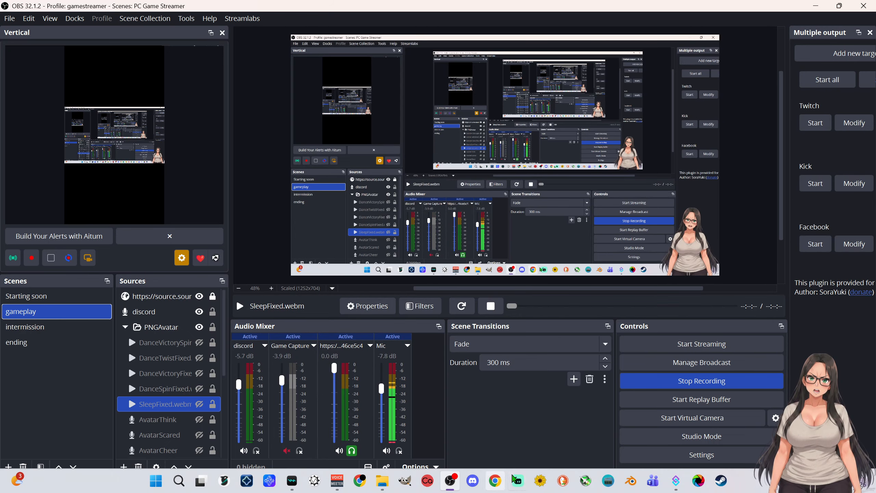
Switch to File Explorer, select DanceTwistFixed.webm in the Dancing_Videos folder, and return to OBS Studio
{"action": "left_click", "coordinate": [383, 484]}
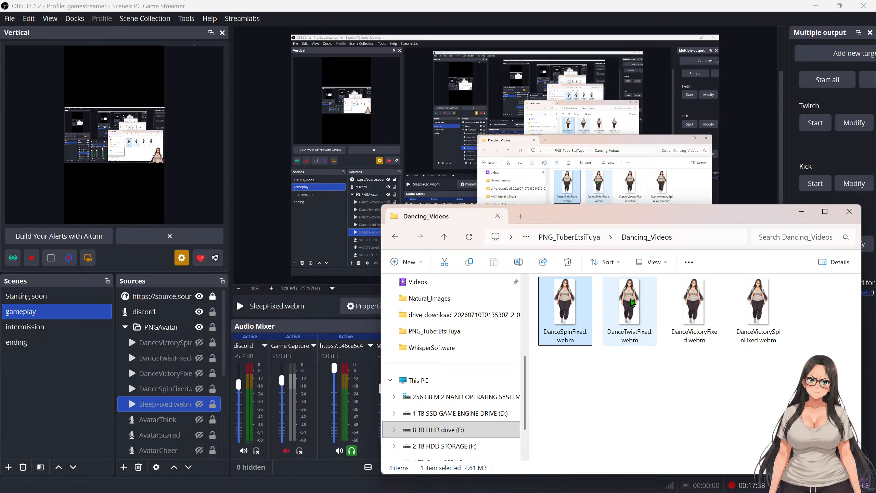
{"action": "left_click", "coordinate": [634, 303]}
{"action": "left_click_drag", "start_coordinate": [634, 302], "coordinate": [626, 319]}
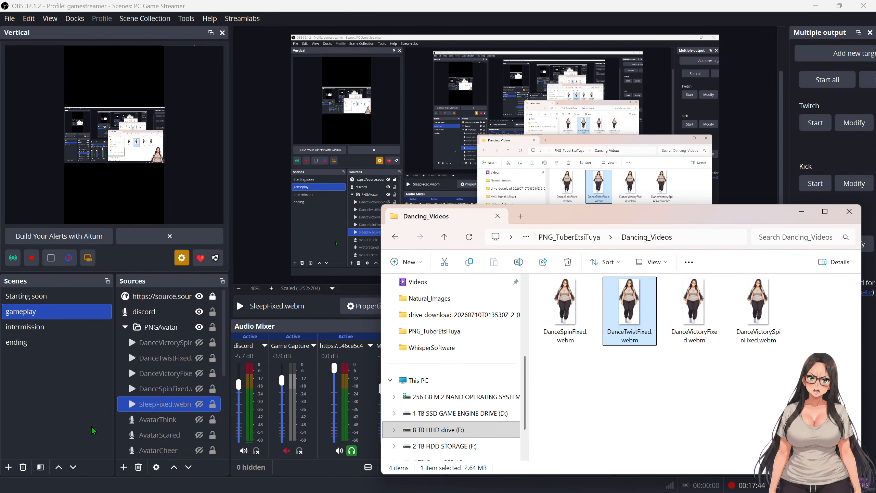
{"action": "left_click", "coordinate": [99, 412]}
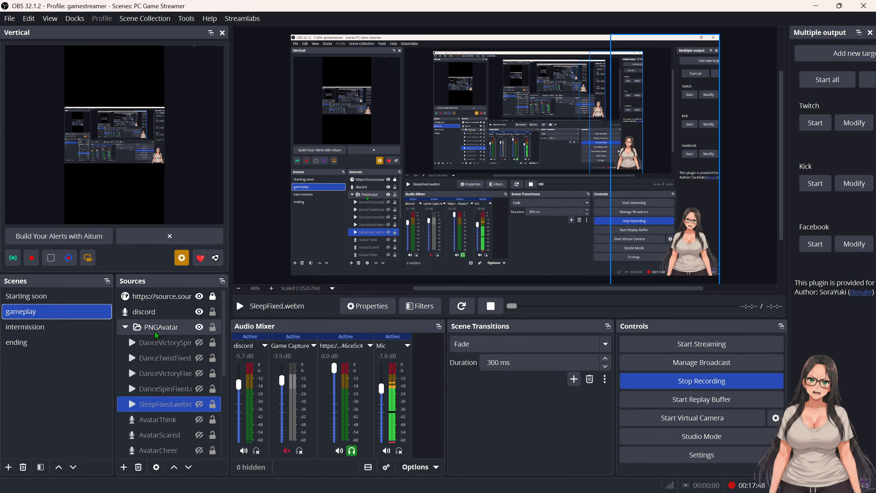
Check the Loop setting in the properties of SleepFixed.webm and DanceSpinFixed.webm
{"action": "double_click", "coordinate": [158, 402]}
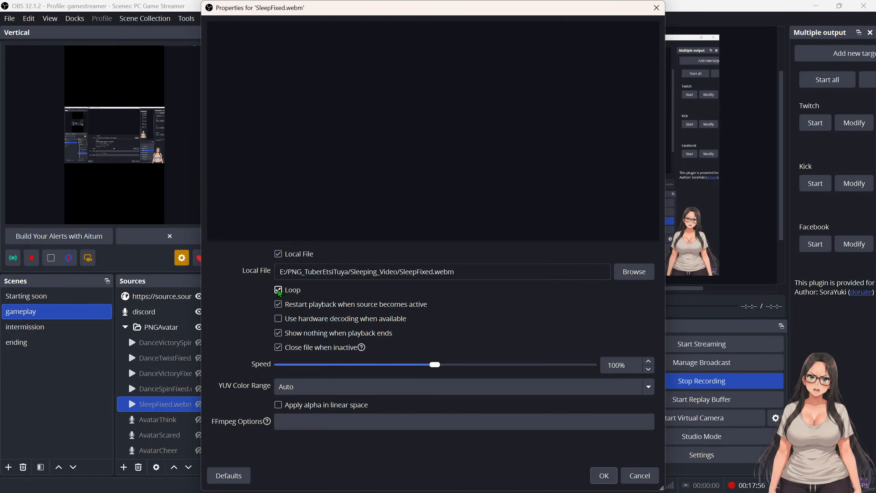
{"action": "left_click", "coordinate": [604, 476]}
{"action": "left_click", "coordinate": [169, 387]}
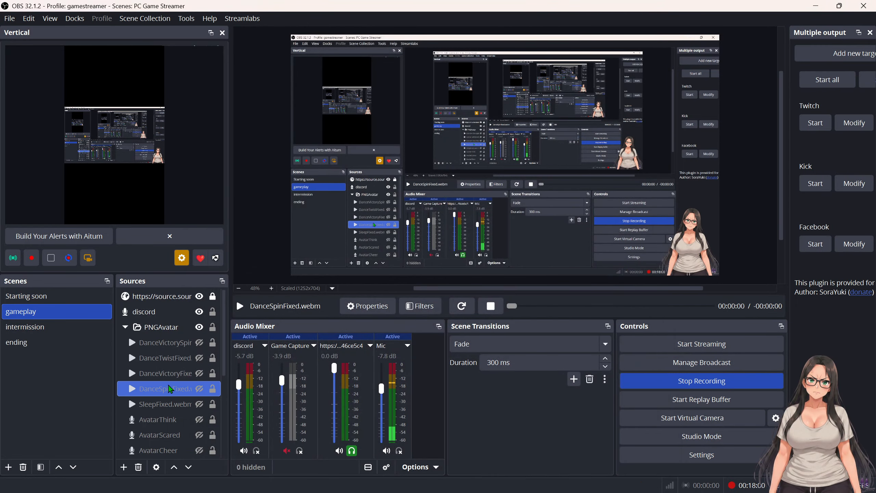
{"action": "double_click", "coordinate": [169, 384]}
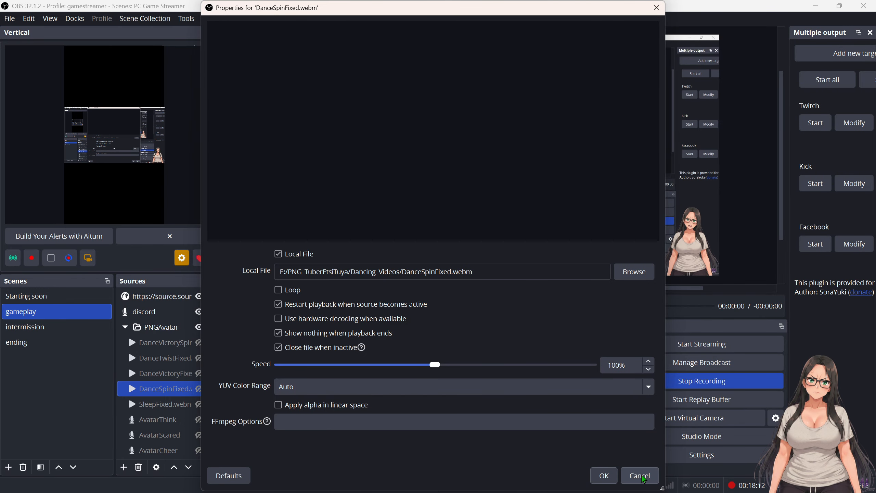
{"action": "left_click", "coordinate": [639, 473]}
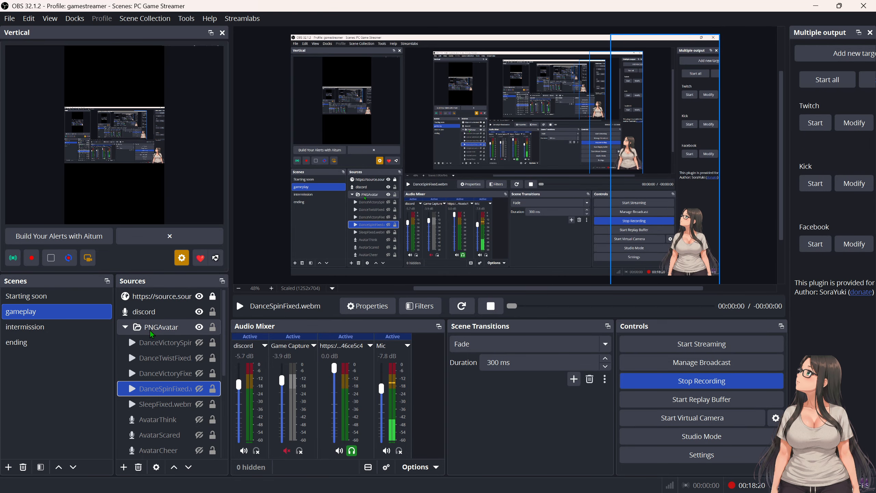
Review the avatar list and go through the DanceTwistFixed, DanceVictorySpinFixed, DanceVictoryFixed and DanceSpinFixed media sources
{"action": "scroll", "coordinate": [148, 425], "scroll_direction": "down", "scroll_amount": 3}
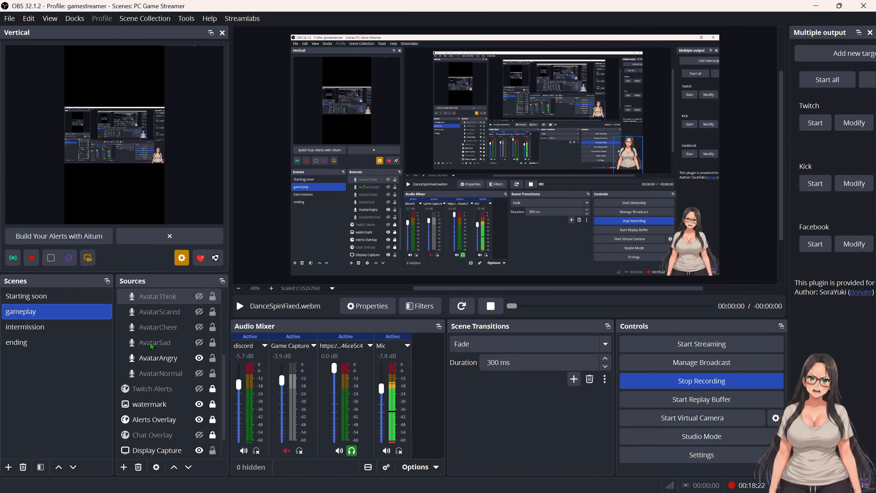
{"action": "scroll", "coordinate": [151, 352], "scroll_direction": "up", "scroll_amount": 3}
{"action": "left_click", "coordinate": [166, 354]}
{"action": "left_click", "coordinate": [168, 341]}
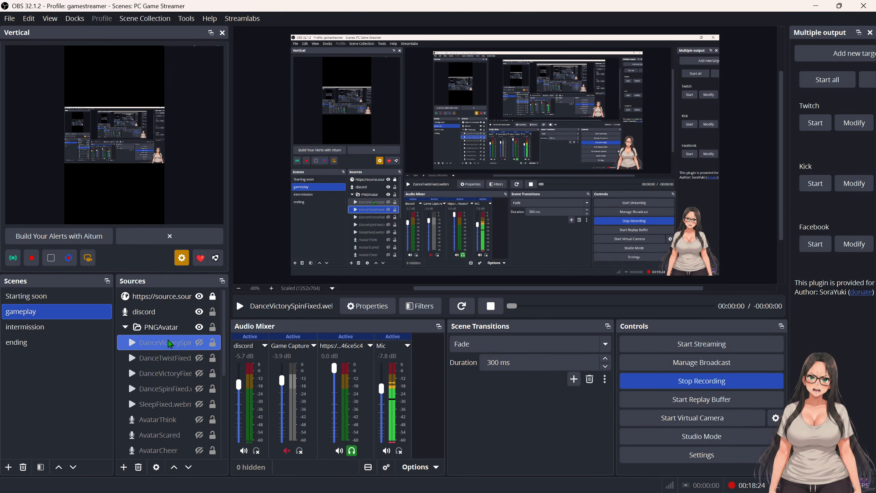
{"action": "left_click", "coordinate": [164, 376]}
{"action": "left_click", "coordinate": [163, 394]}
{"action": "scroll", "coordinate": [162, 396], "scroll_direction": "down", "scroll_amount": 2}
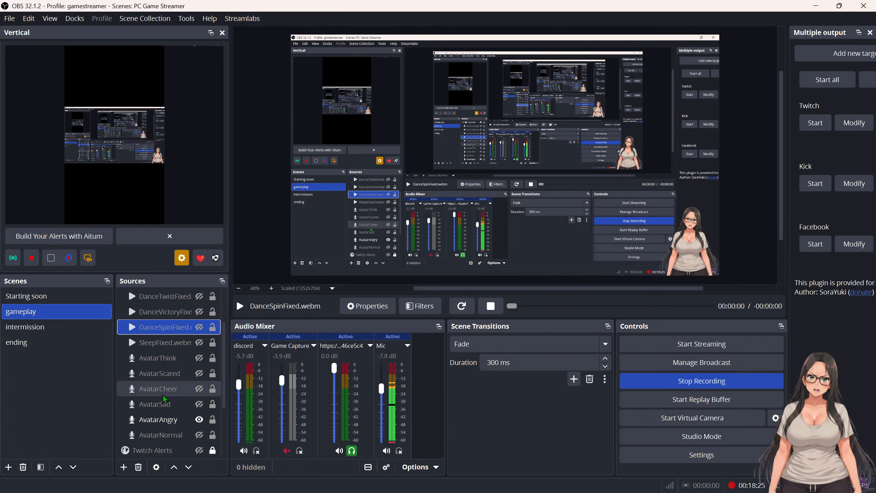
Show the SleepFixed.webm source briefly to check its looping animation, and hide it again
{"action": "left_click", "coordinate": [157, 341]}
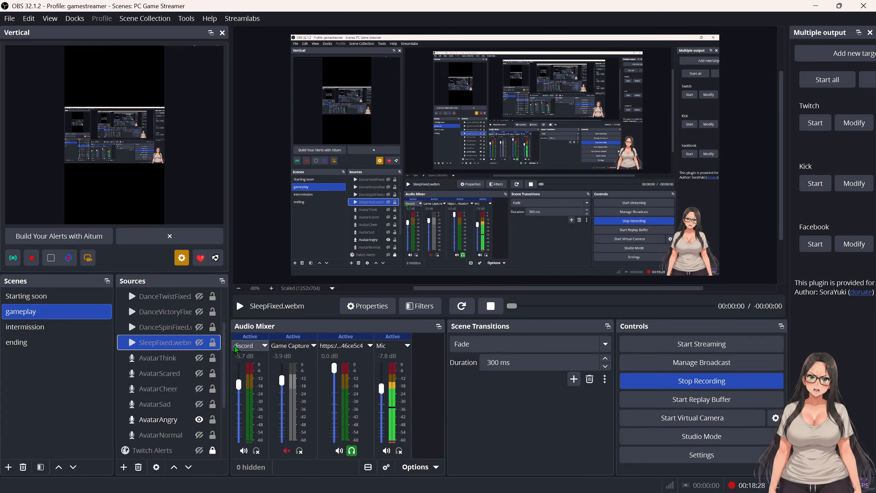
{"action": "left_click", "coordinate": [200, 342]}
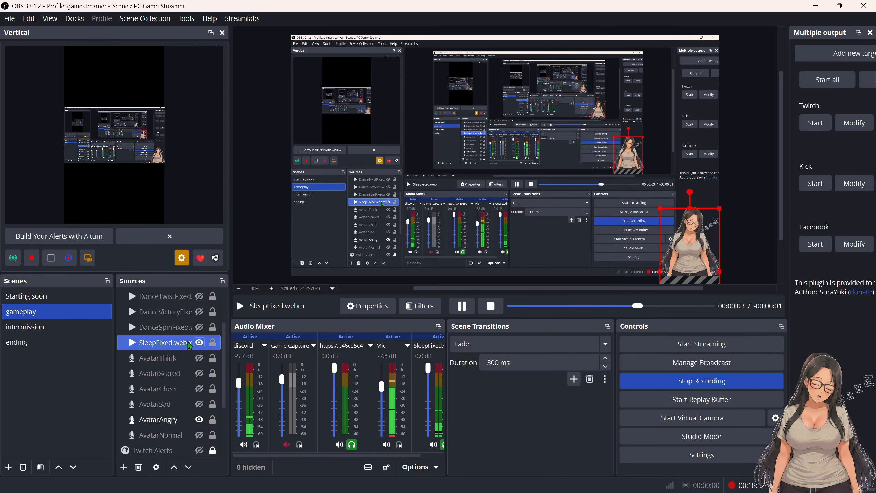
{"action": "left_click", "coordinate": [199, 342]}
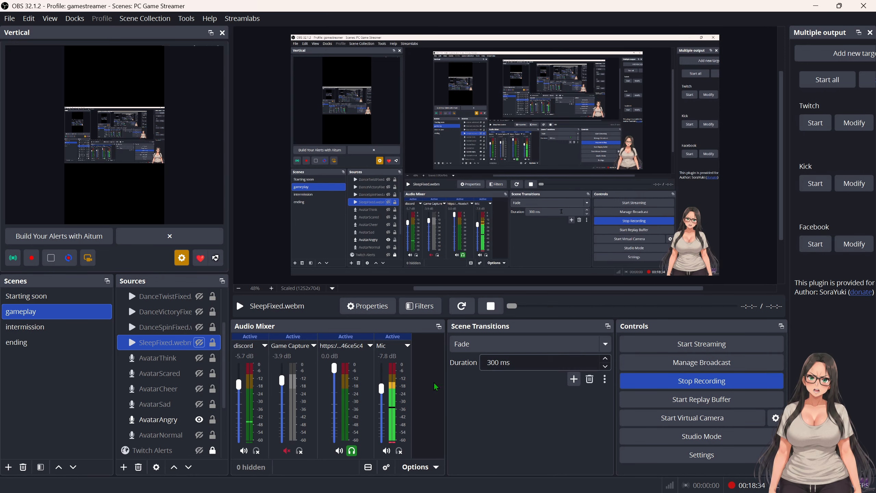
Show AvatarNormal briefly in place of AvatarAngry, and leave both avatar sources hidden in the gameplay scene
{"action": "left_click", "coordinate": [199, 435]}
{"action": "left_click", "coordinate": [200, 420]}
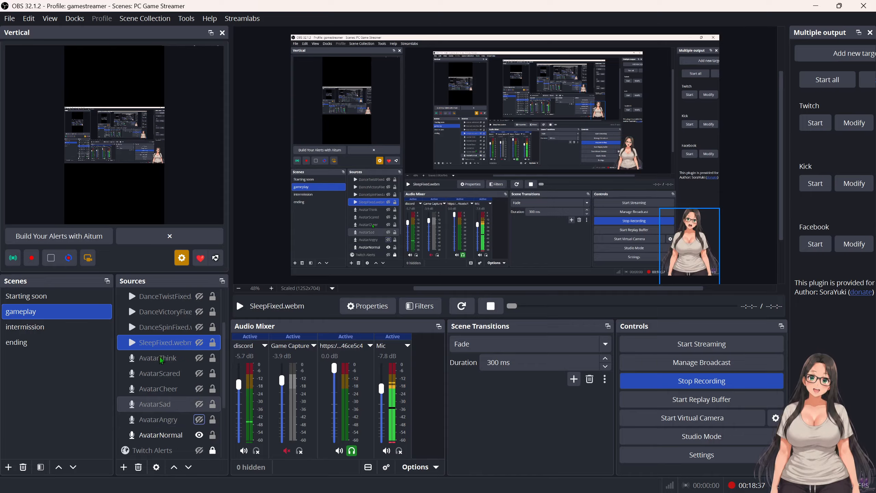
{"action": "left_click", "coordinate": [200, 436]}
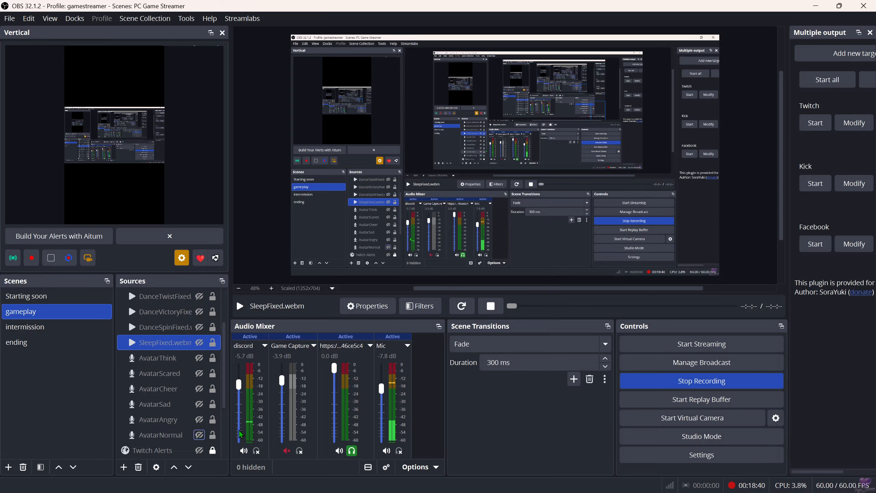
Collapse and re-expand the PNGAvatar group to review its media and avatar sources within the gameplay scene
{"action": "scroll", "coordinate": [142, 360], "scroll_direction": "up", "scroll_amount": 2}
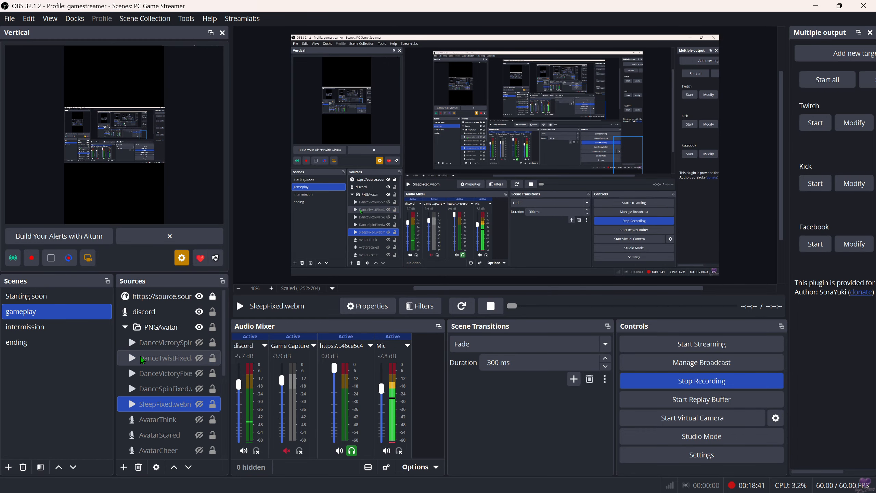
{"action": "left_click", "coordinate": [125, 328]}
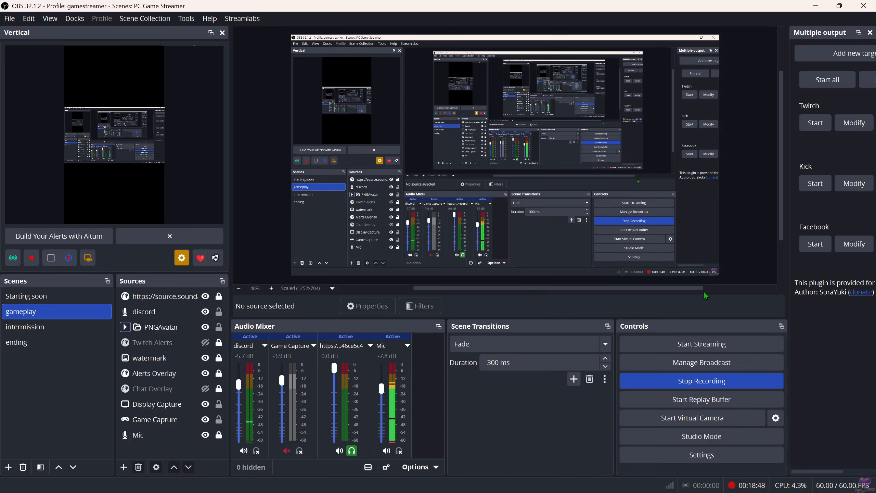
{"action": "left_click", "coordinate": [125, 327]}
{"action": "scroll", "coordinate": [163, 393], "scroll_direction": "down", "scroll_amount": 1}
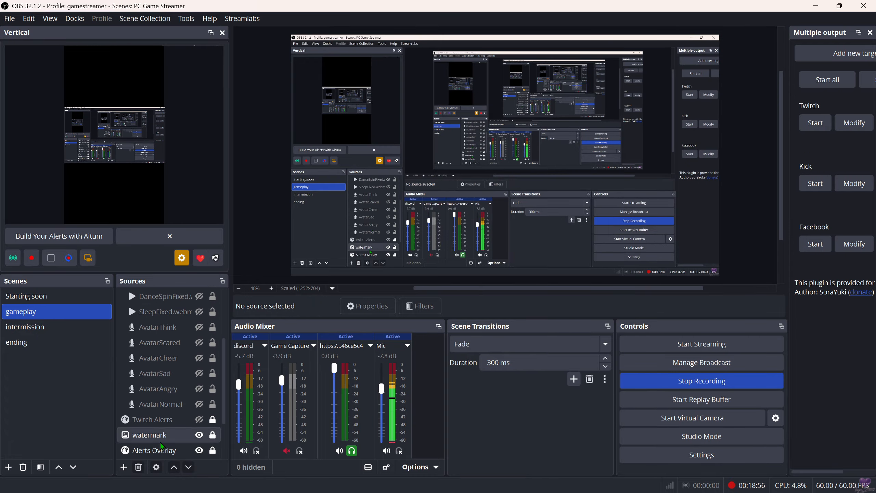
{"action": "scroll", "coordinate": [166, 438], "scroll_direction": "up", "scroll_amount": 3}
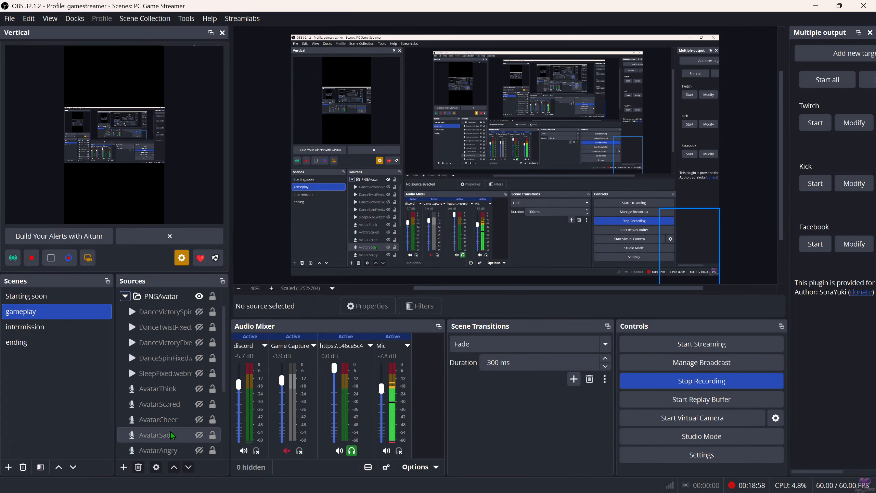
Shrink the Streamer.bot window to check the PNGAvatar group's sources in OBS Studio behind it, and maximize Streamer.bot again
{"action": "mouse_move", "coordinate": [676, 492]}
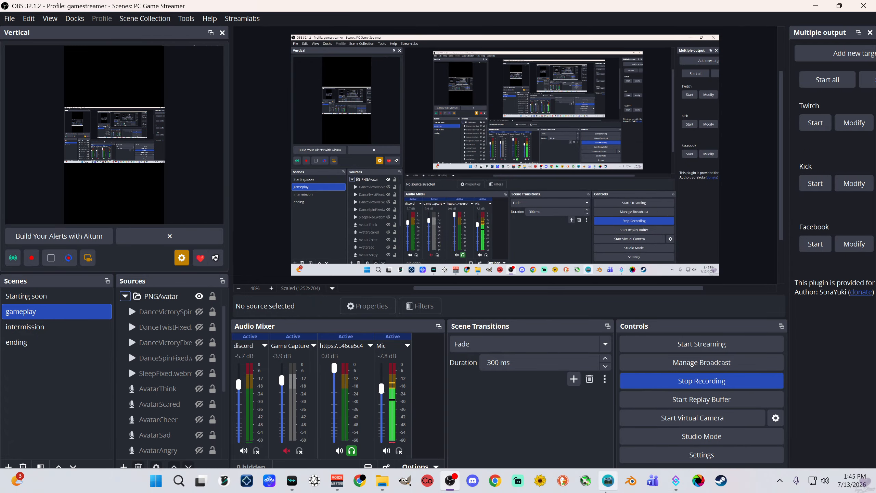
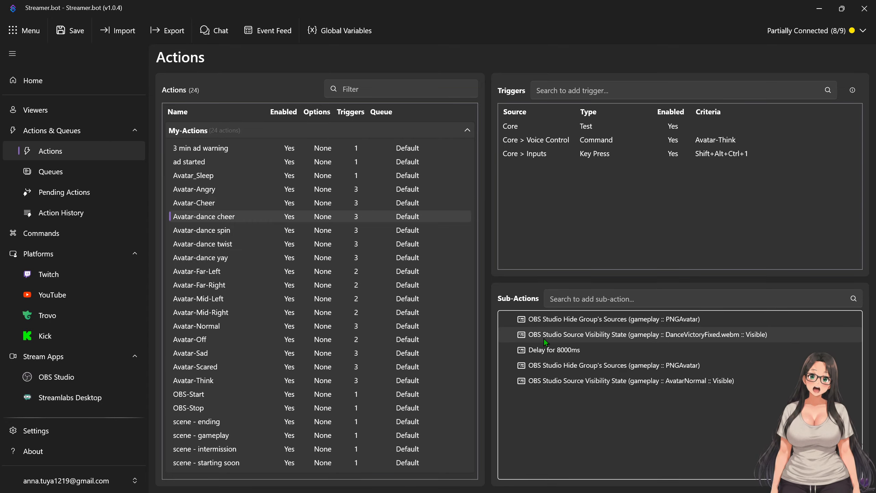
{"action": "double_click", "coordinate": [708, 8]}
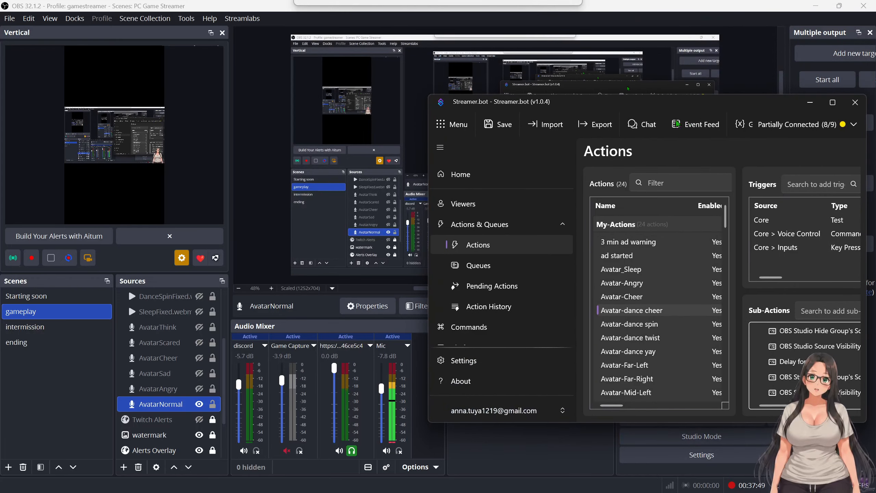
{"action": "scroll", "coordinate": [159, 376], "scroll_direction": "up", "scroll_amount": 2}
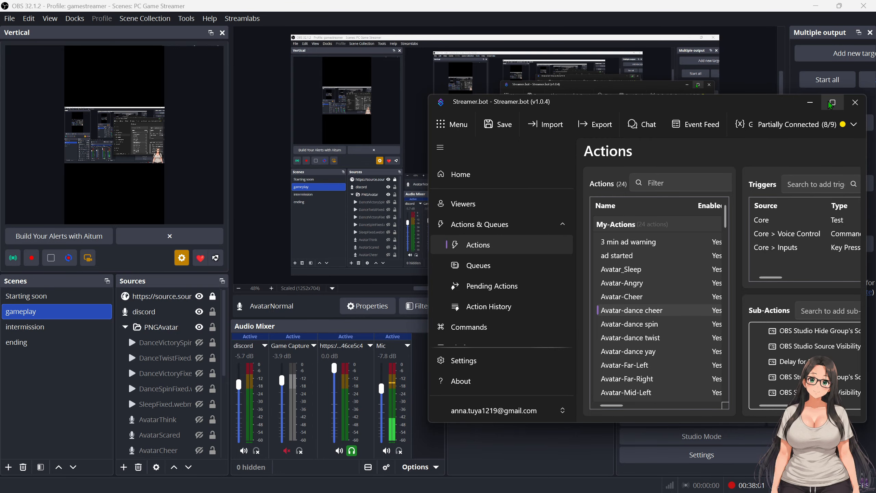
{"action": "mouse_move", "coordinate": [830, 105]}
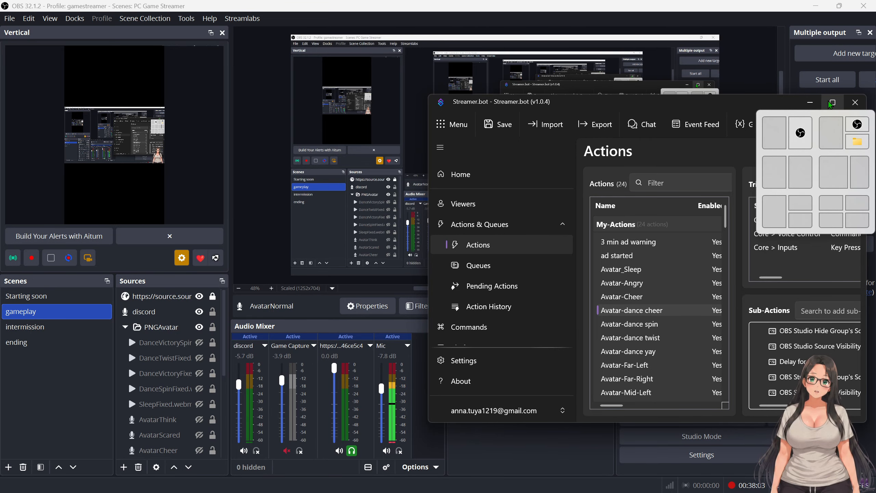
{"action": "left_click", "coordinate": [832, 102]}
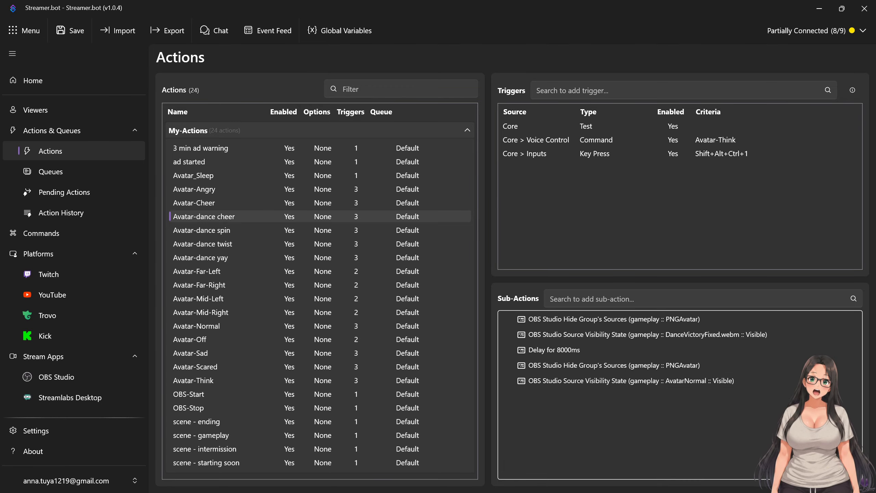
Compare the sub-actions of the Avatar-Normal, Avatar-dance cheer, Avatar-dance twist and Avatar-dance spin actions
{"action": "left_click", "coordinate": [210, 327]}
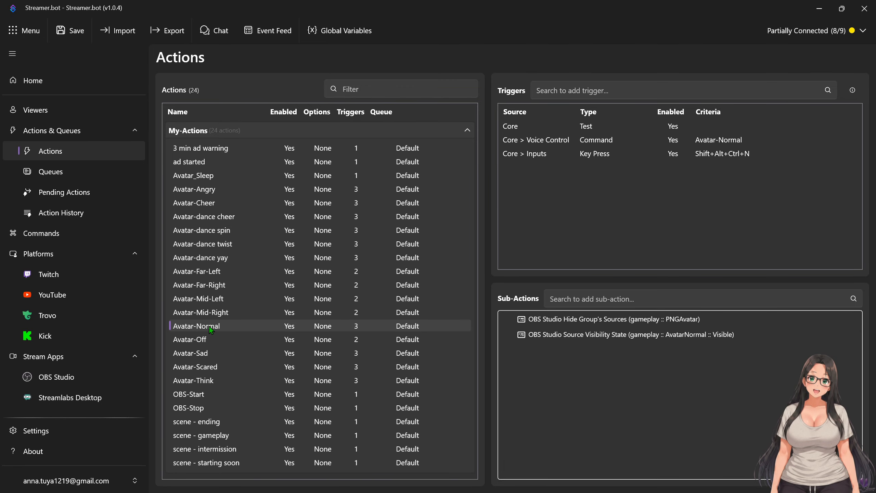
{"action": "right_click", "coordinate": [695, 335]}
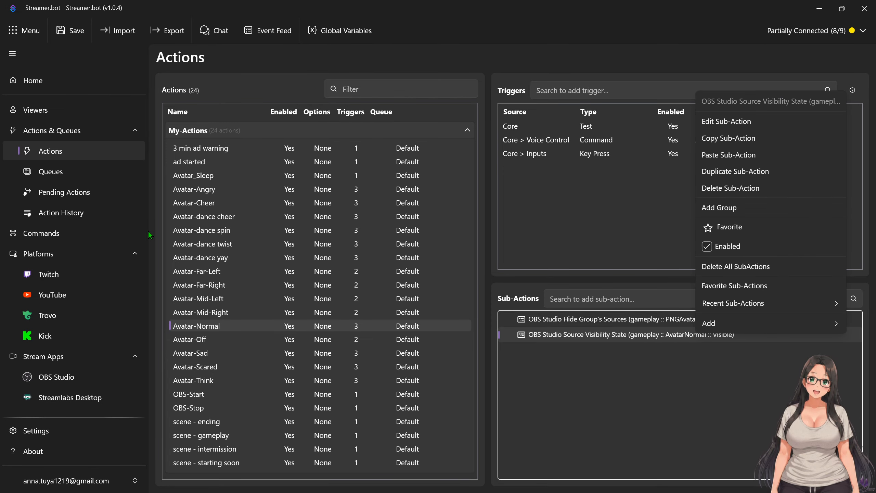
{"action": "left_click", "coordinate": [203, 223]}
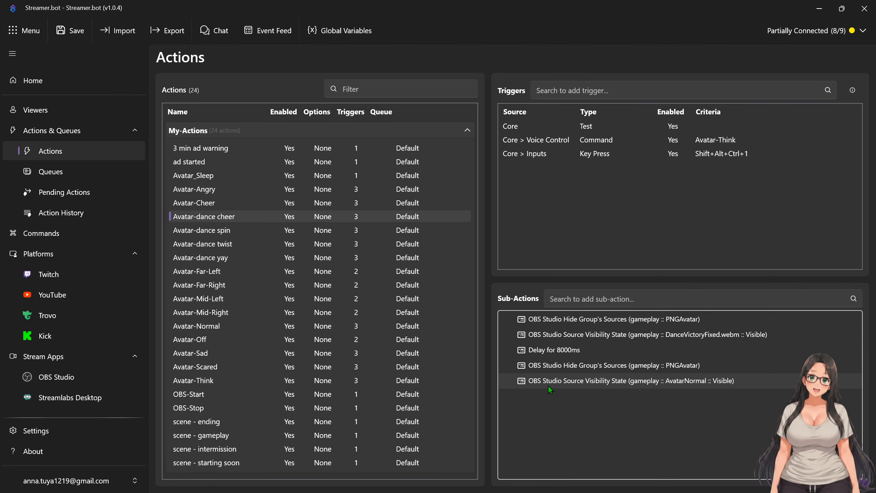
{"action": "left_click", "coordinate": [533, 381]}
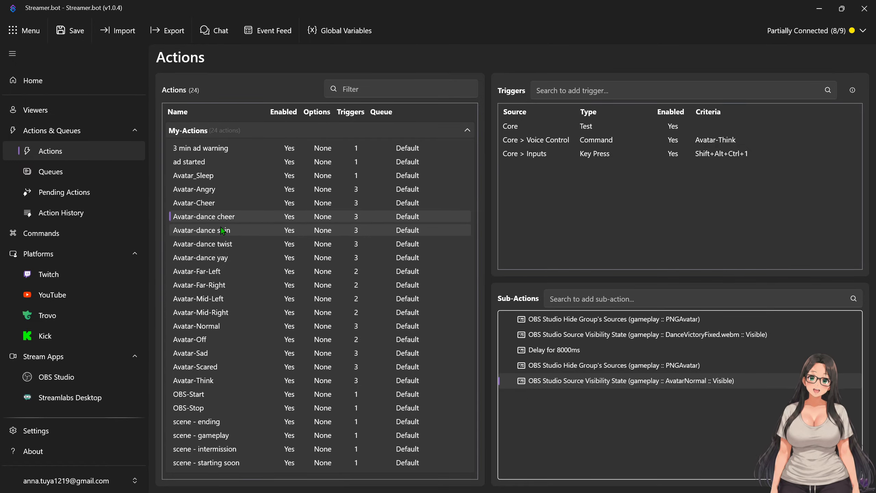
{"action": "left_click", "coordinate": [221, 245]}
{"action": "left_click", "coordinate": [221, 232]}
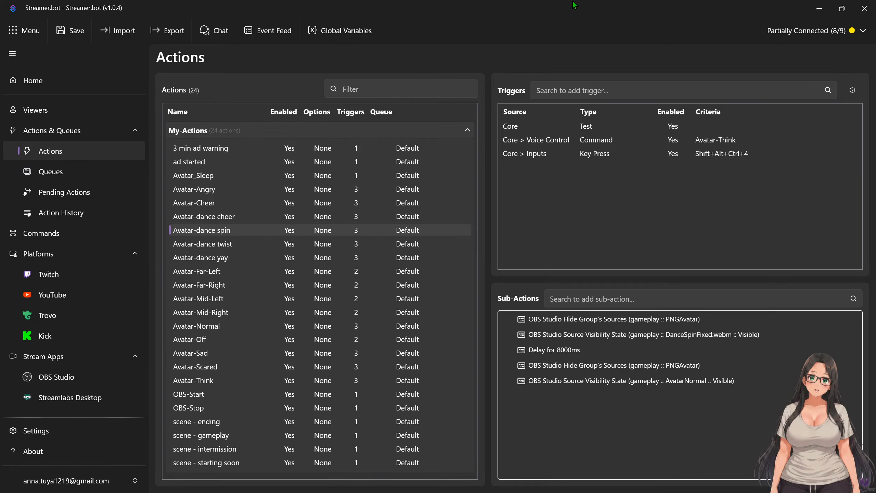
Shrink Streamer.bot and move it clear of the OBS Studio preview to watch the avatar switch, and maximize it again
{"action": "left_click", "coordinate": [842, 13]}
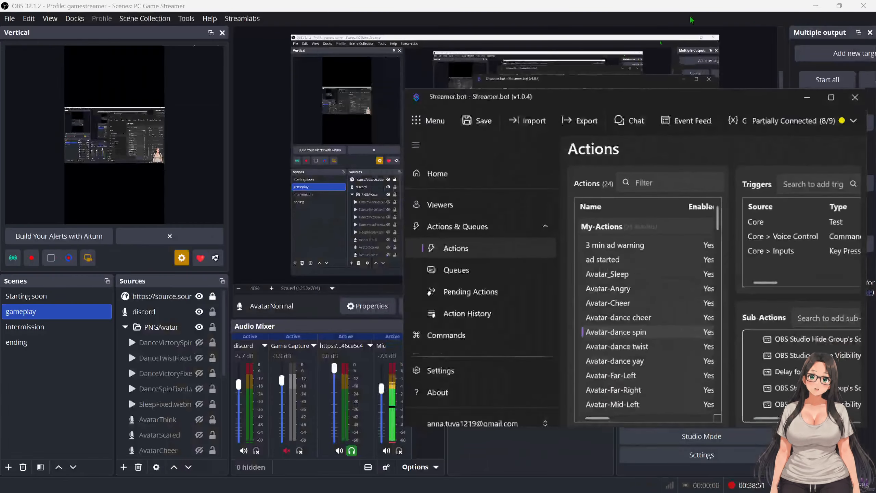
{"action": "left_click_drag", "start_coordinate": [601, 101], "coordinate": [645, 327]}
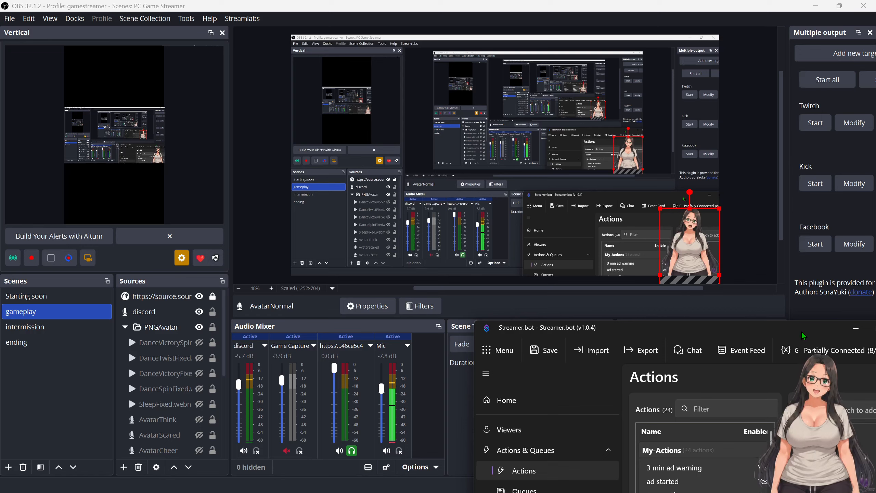
{"action": "left_click_drag", "start_coordinate": [802, 335], "coordinate": [762, 324]}
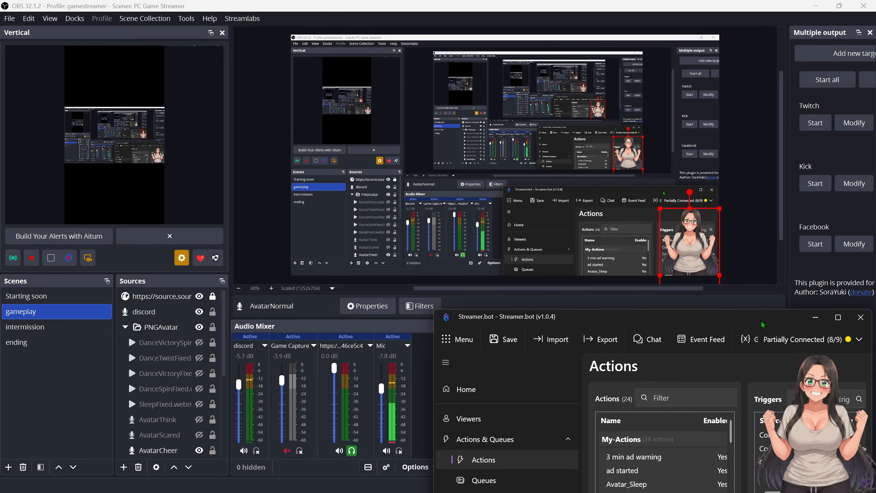
{"action": "left_click_drag", "start_coordinate": [761, 325], "coordinate": [596, 95]}
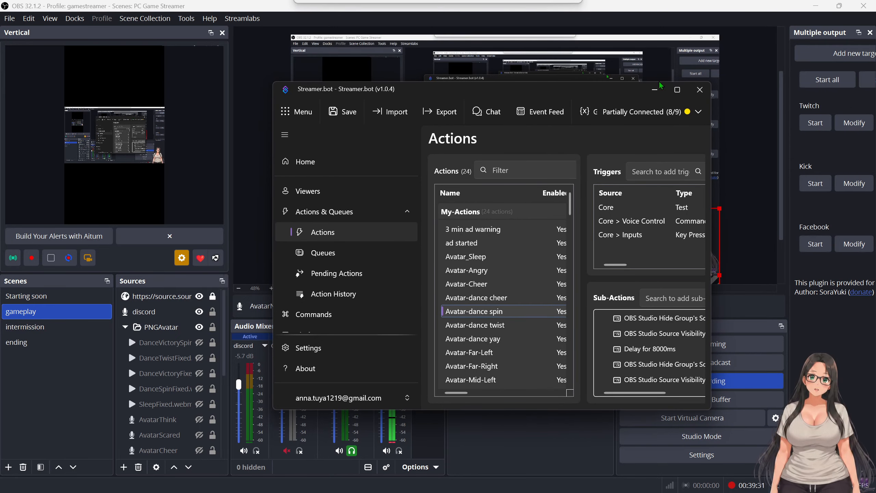
{"action": "left_click", "coordinate": [671, 86]}
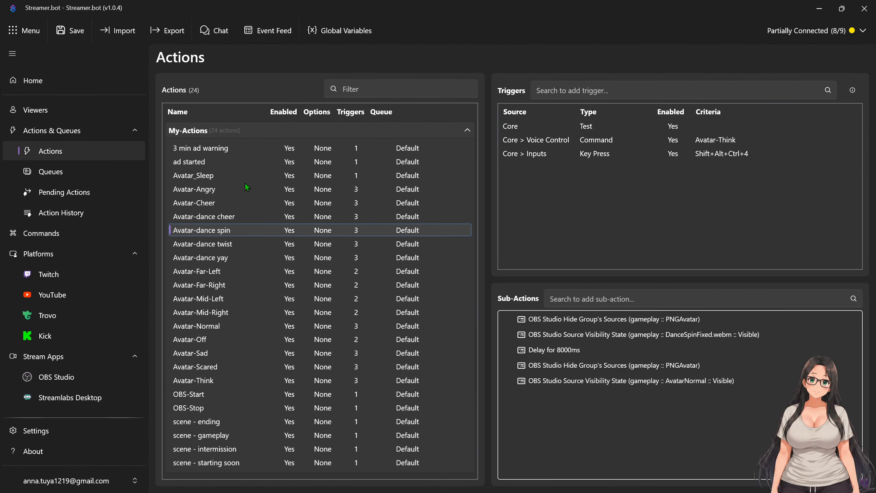
Examine the Avatar-Angry and Avatar-dance cheer actions, and check them against the PNGAvatar sources in OBS Studio
{"action": "left_click", "coordinate": [197, 190]}
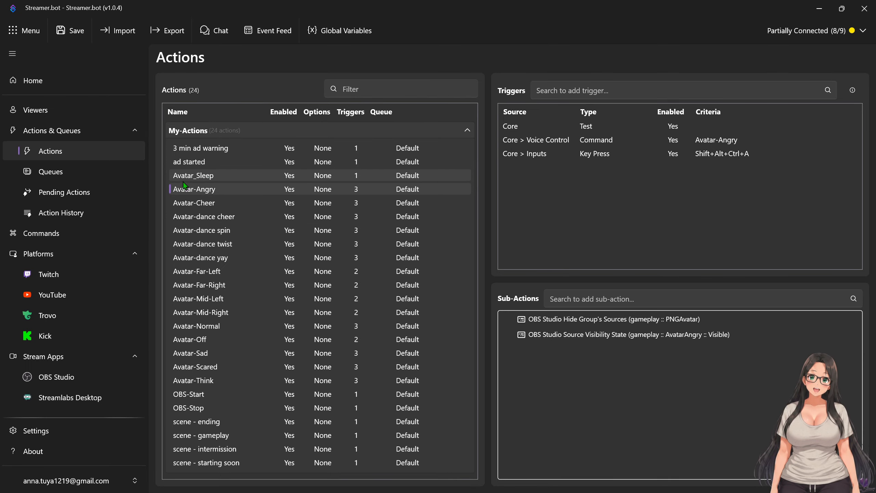
{"action": "left_click", "coordinate": [205, 220]}
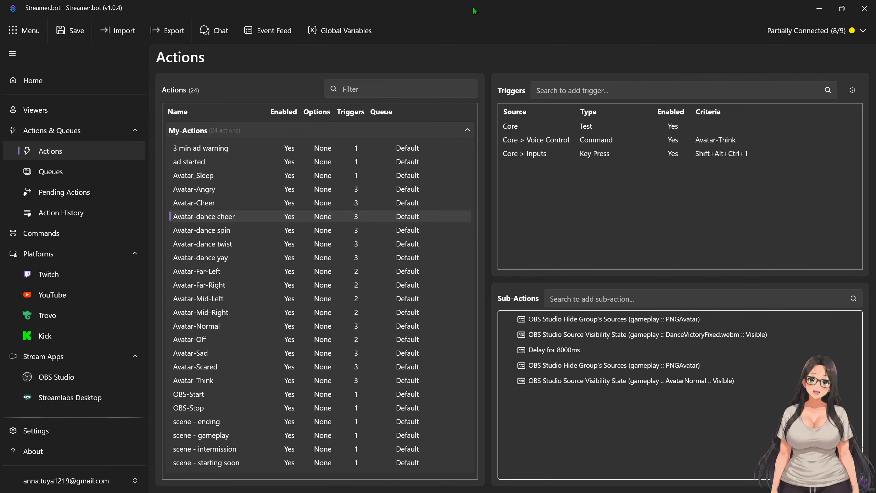
{"action": "left_click_drag", "start_coordinate": [475, 11], "coordinate": [606, 156]}
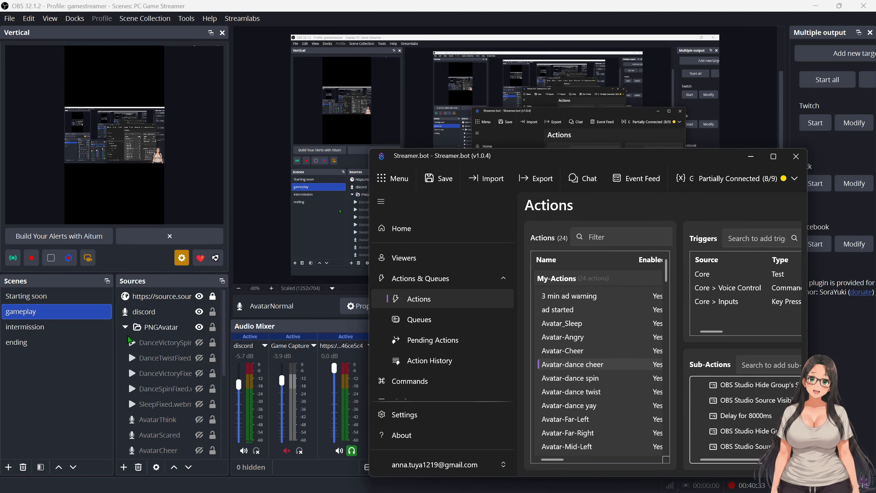
{"action": "left_click", "coordinate": [774, 156]}
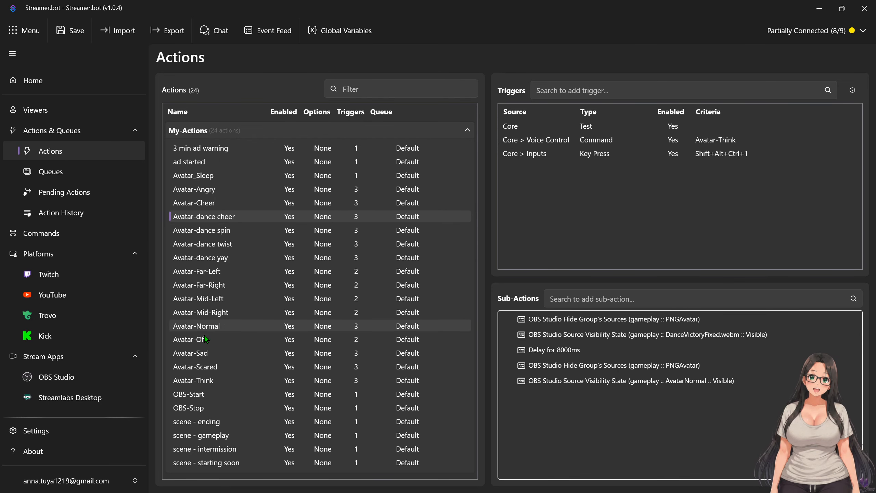
Compare the triggers and sub-actions of Avatar-Off with those of Avatar-dance spin and Avatar-Angry
{"action": "left_click", "coordinate": [199, 344]}
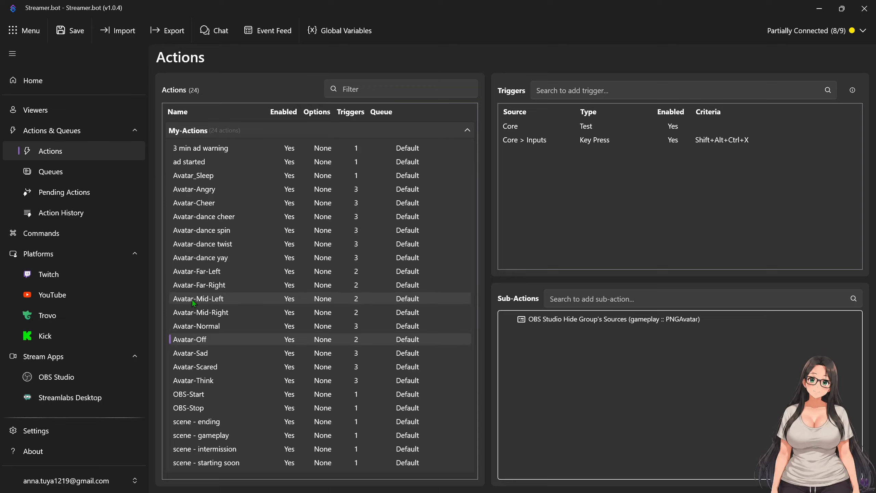
{"action": "left_click", "coordinate": [198, 226]}
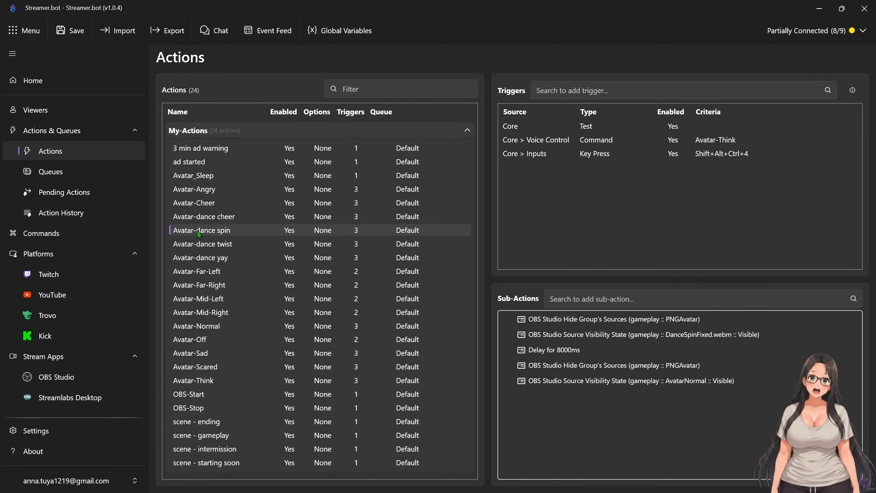
{"action": "left_click", "coordinate": [195, 342]}
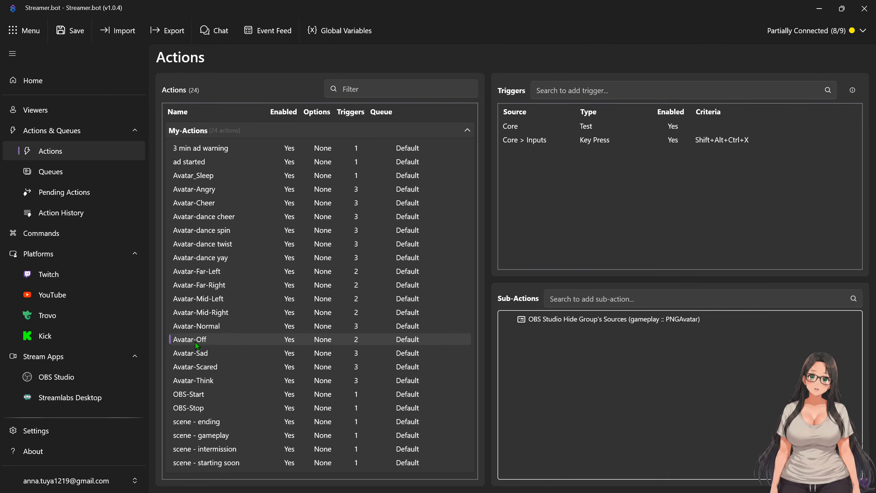
{"action": "left_click", "coordinate": [208, 191]}
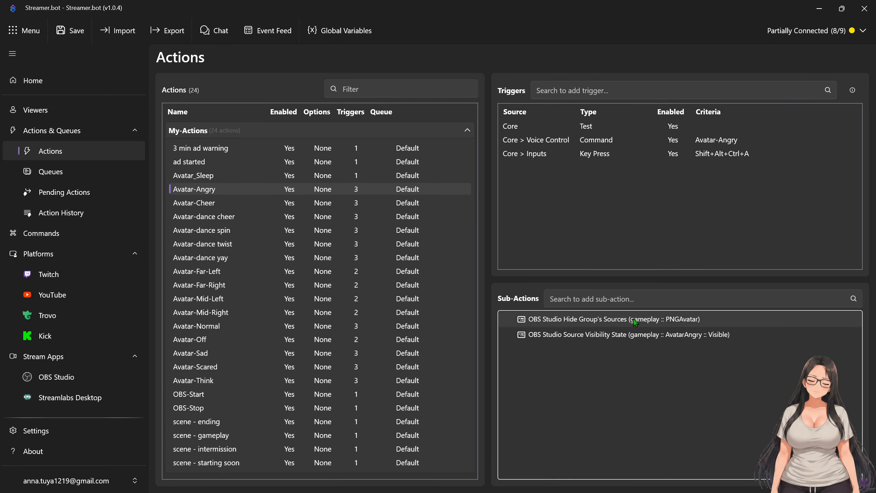
{"action": "left_click", "coordinate": [189, 338]}
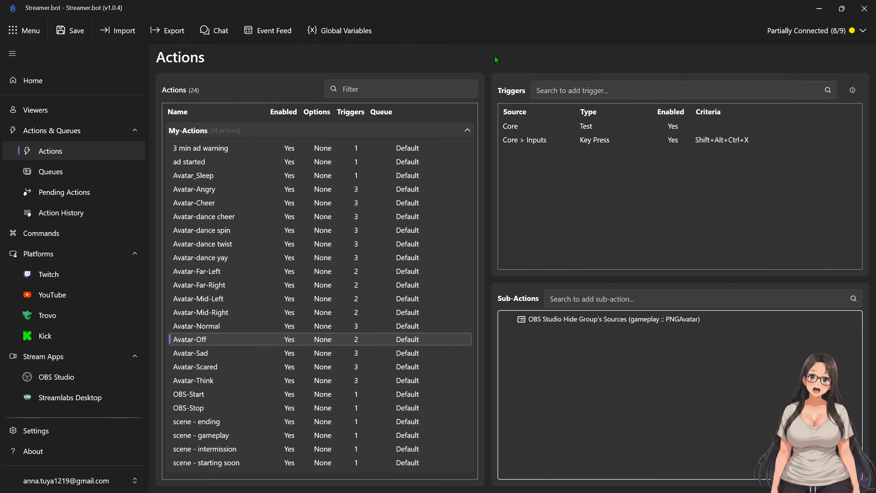
Uncover OBS Studio briefly to view the avatar, and review the Avatar-dance spin, Avatar-dance twist and Avatar-dance yay actions in Streamer.bot
{"action": "left_click_drag", "start_coordinate": [460, 8], "coordinate": [424, 130]}
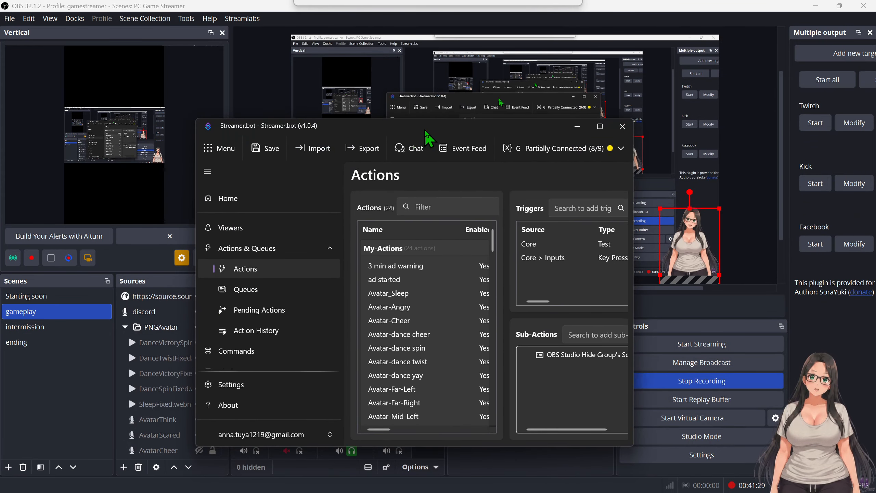
{"action": "left_click", "coordinate": [602, 128]}
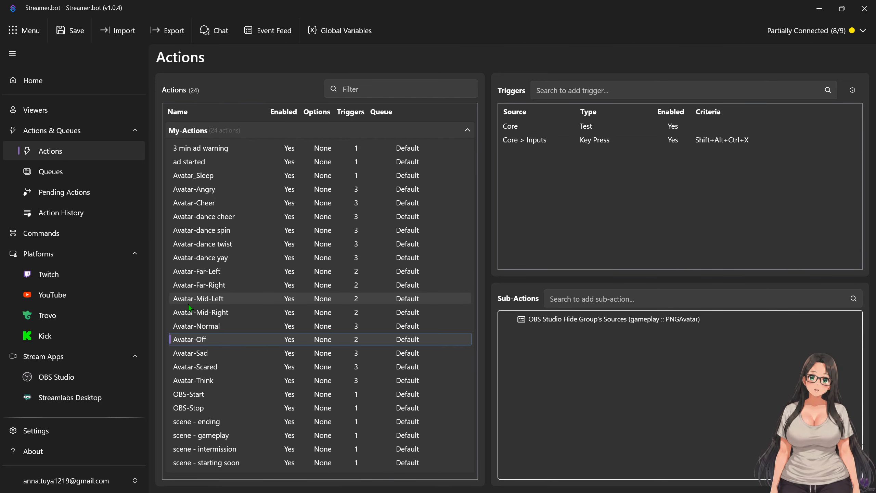
{"action": "left_click", "coordinate": [205, 230]}
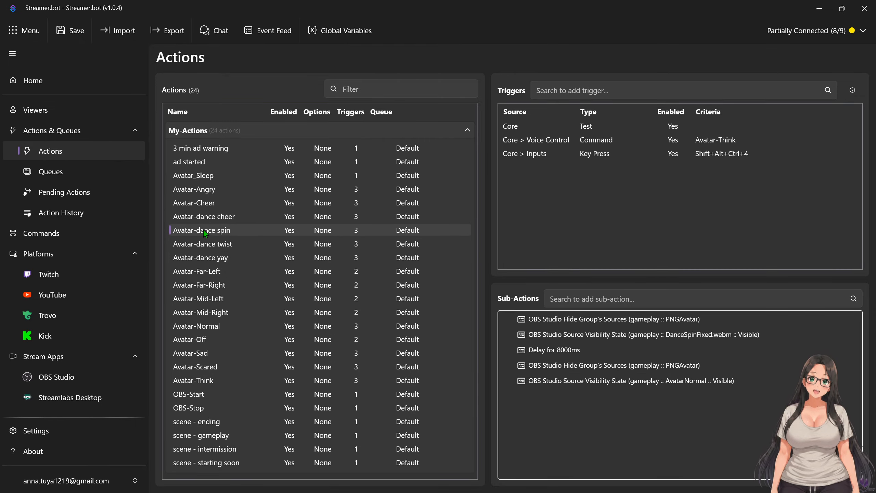
{"action": "left_click", "coordinate": [204, 245]}
{"action": "left_click", "coordinate": [206, 260]}
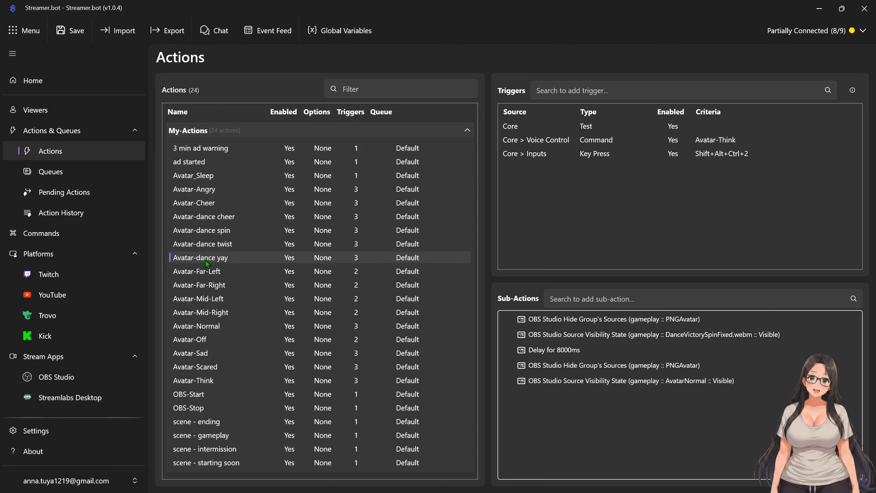
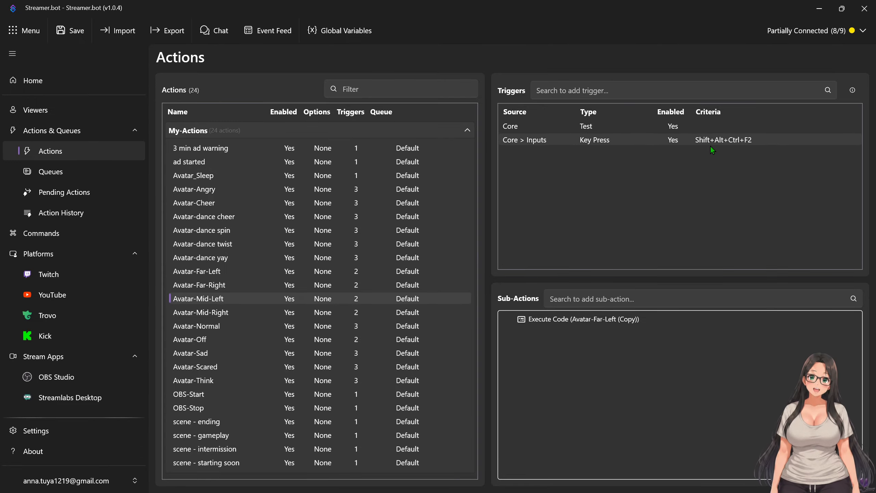
Review the triggers and sub-actions of the scene - ending, gameplay, intermission and starting soon actions
{"action": "left_click", "coordinate": [195, 421]}
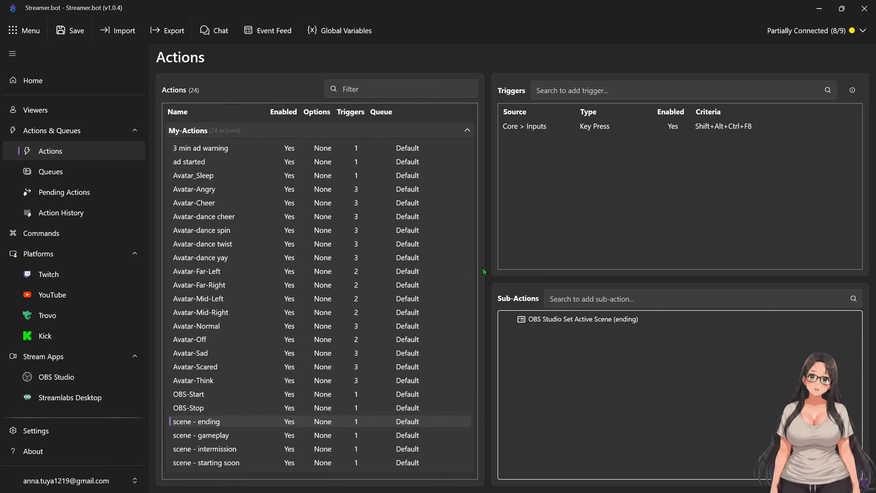
{"action": "left_click", "coordinate": [197, 436]}
{"action": "left_click", "coordinate": [206, 450]}
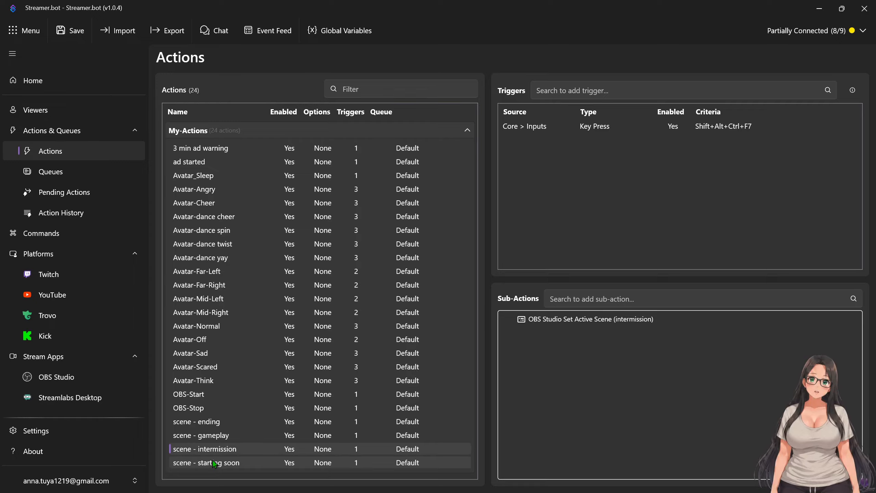
{"action": "left_click", "coordinate": [213, 462]}
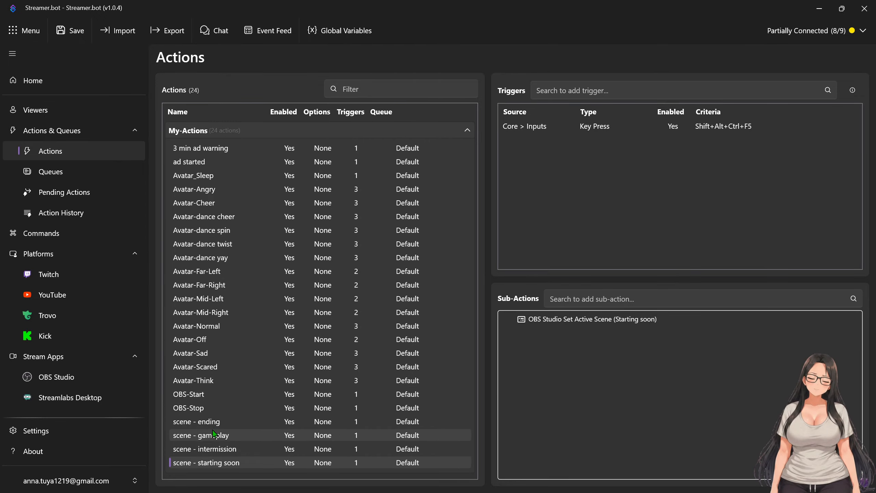
Uncover the OBS Studio scene list briefly, and view the available commands for the scene - ending action in Streamer.bot
{"action": "left_click_drag", "start_coordinate": [470, 9], "coordinate": [507, 77]}
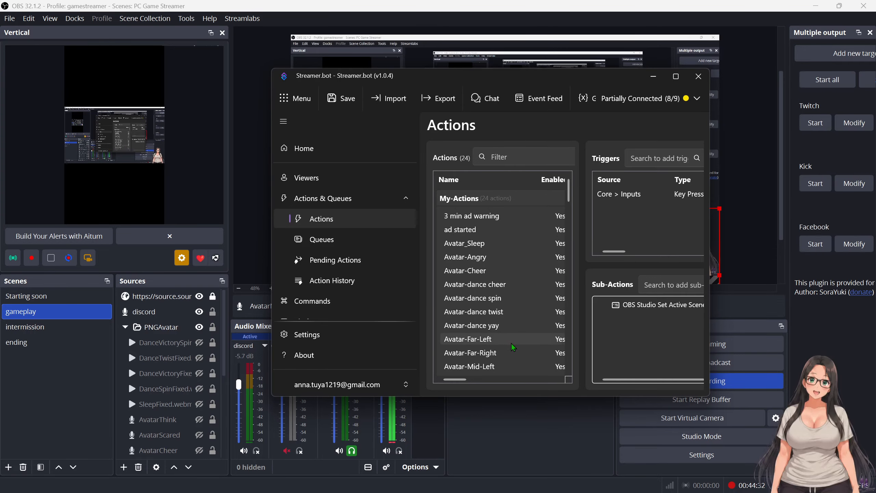
{"action": "right_click", "coordinate": [480, 179]}
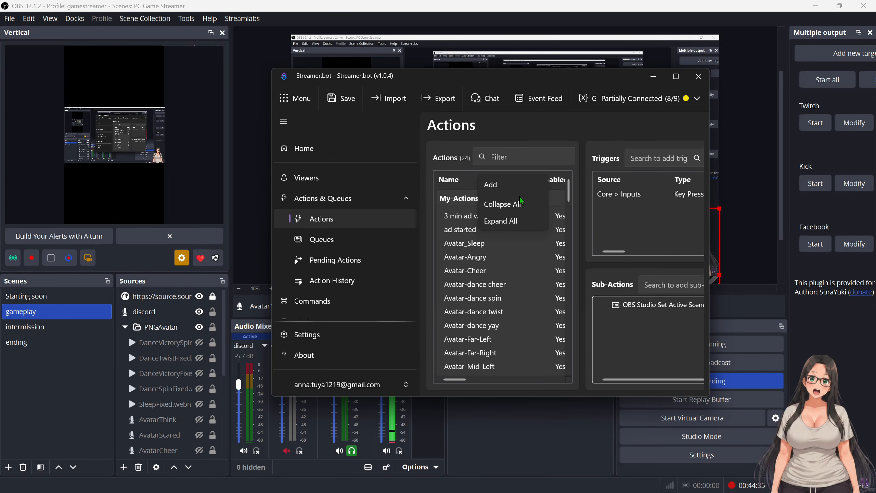
{"action": "left_click", "coordinate": [676, 77]}
{"action": "left_click", "coordinate": [676, 77]}
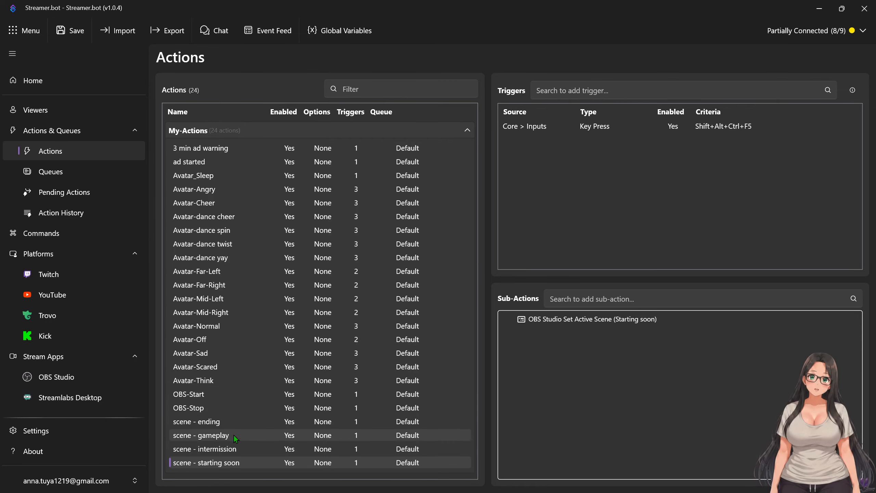
{"action": "left_click", "coordinate": [227, 423]}
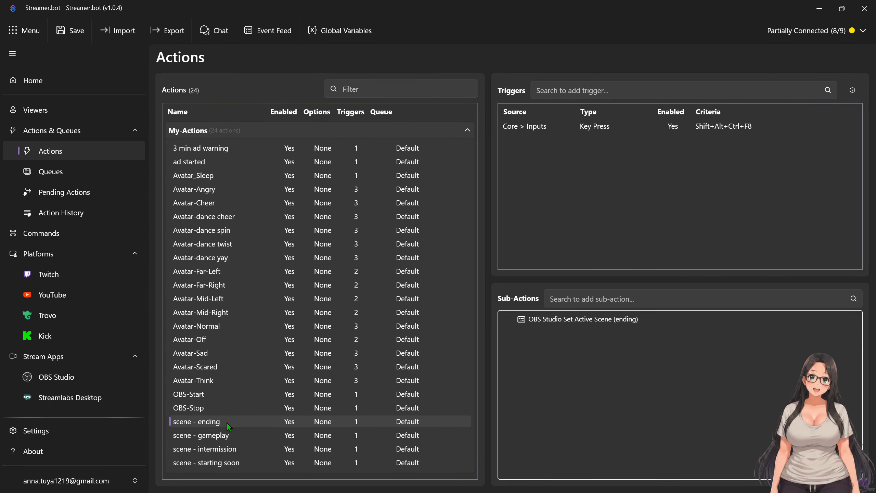
{"action": "right_click", "coordinate": [213, 426]}
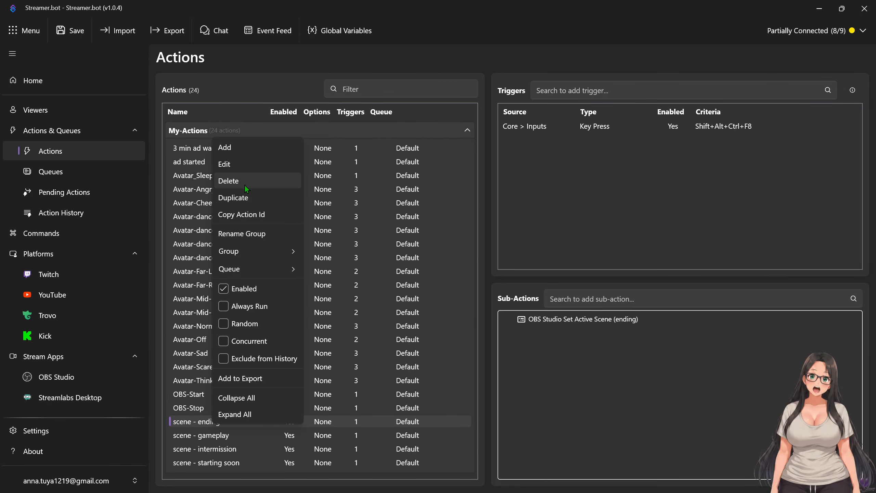
{"action": "left_click", "coordinate": [182, 416]}
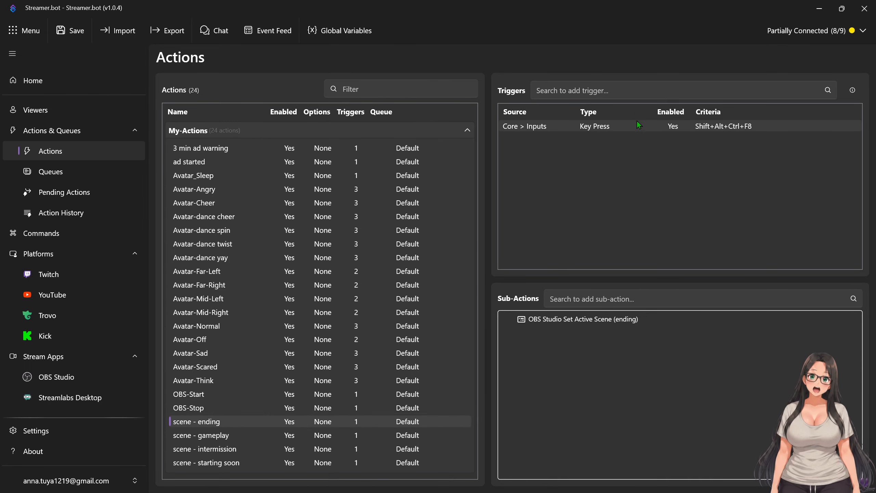
Try out a new OBS Studio Set Active Scene sub-action for scene - ending with connection OBS (127.0.0.1) and scene ending, and cancel it
{"action": "right_click", "coordinate": [569, 348]}
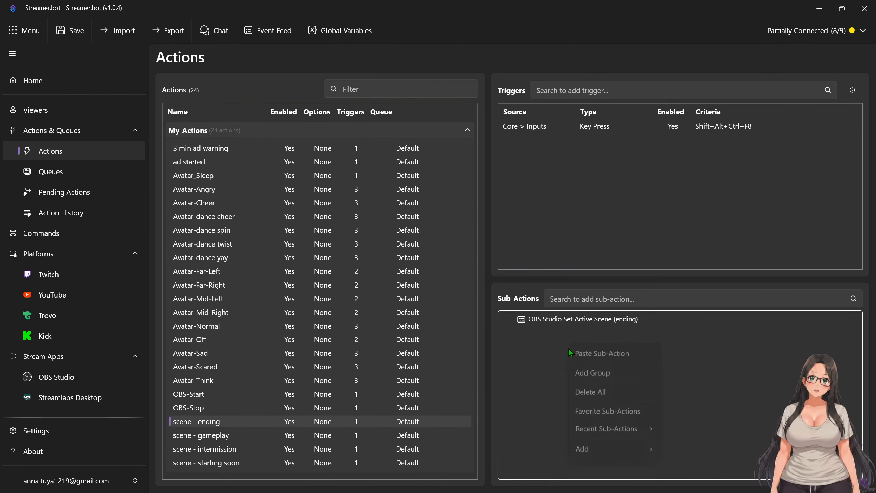
{"action": "mouse_move", "coordinate": [614, 459]}
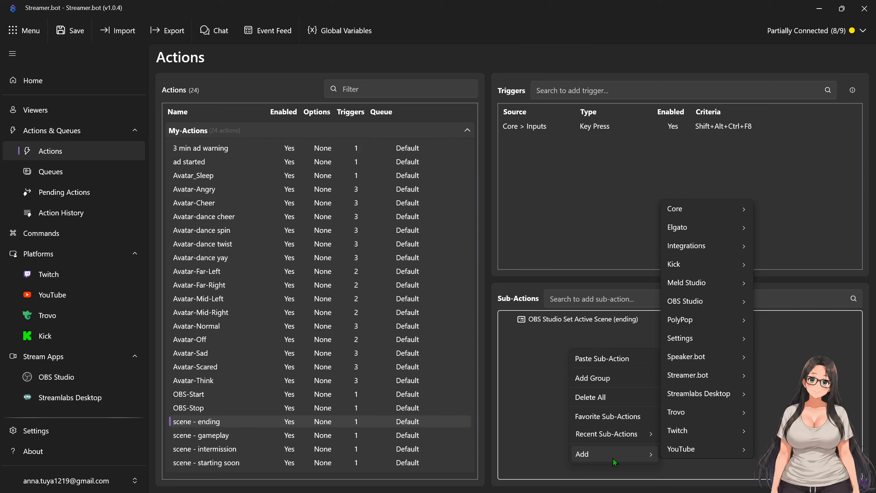
{"action": "mouse_move", "coordinate": [736, 305]}
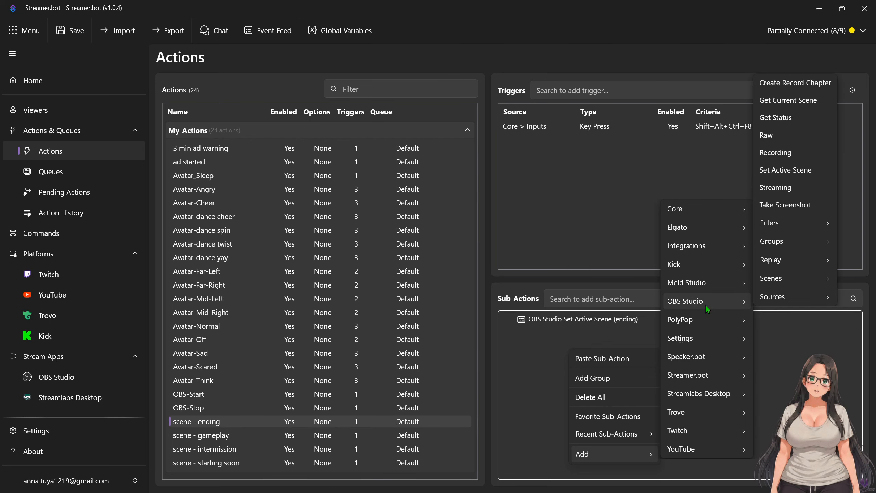
{"action": "mouse_move", "coordinate": [774, 284]}
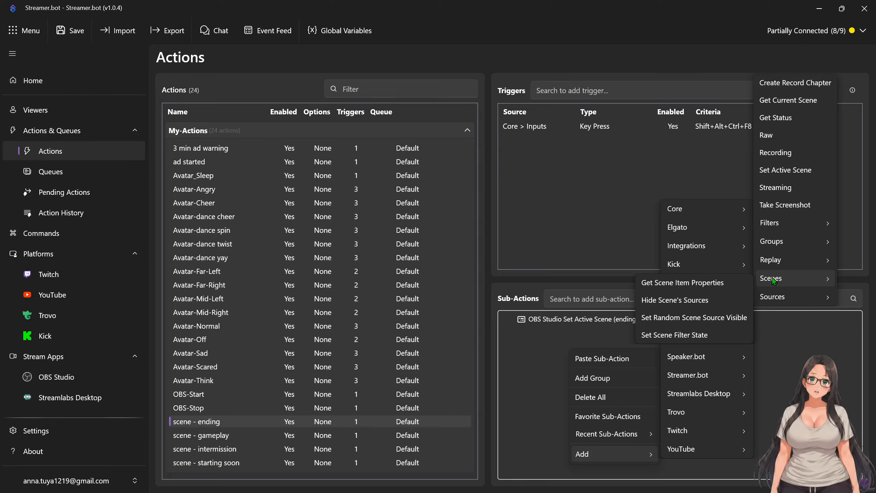
{"action": "left_click", "coordinate": [790, 173]}
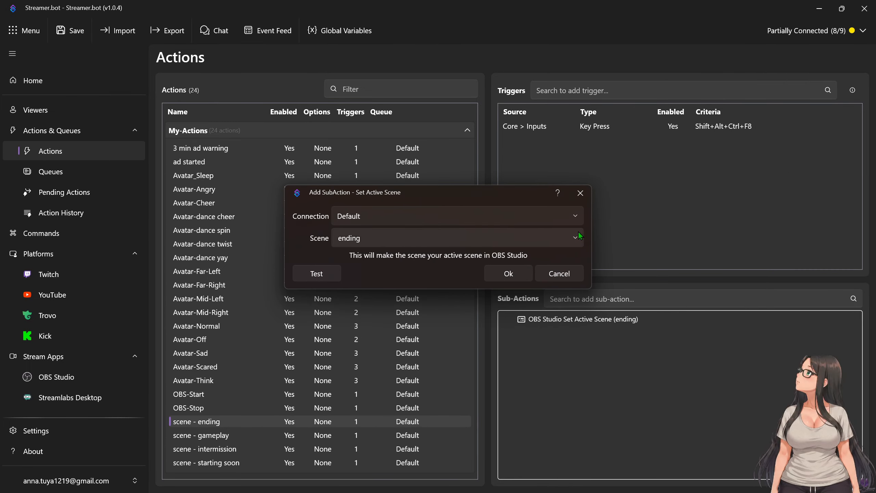
{"action": "left_click", "coordinate": [576, 215]}
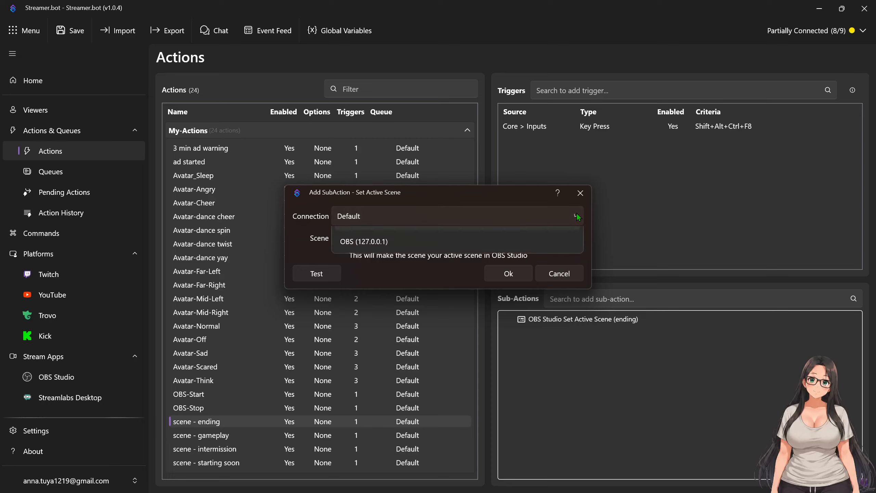
{"action": "left_click", "coordinate": [459, 258]}
{"action": "left_click", "coordinate": [572, 235]}
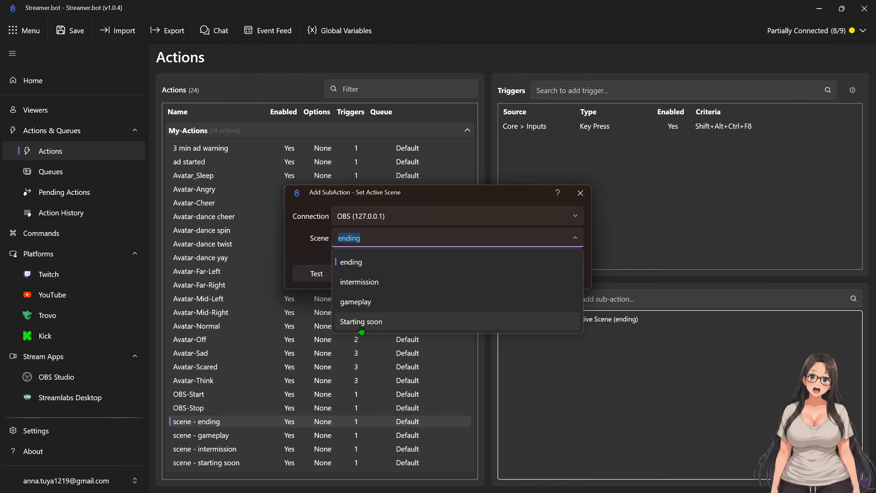
{"action": "left_click", "coordinate": [359, 269]}
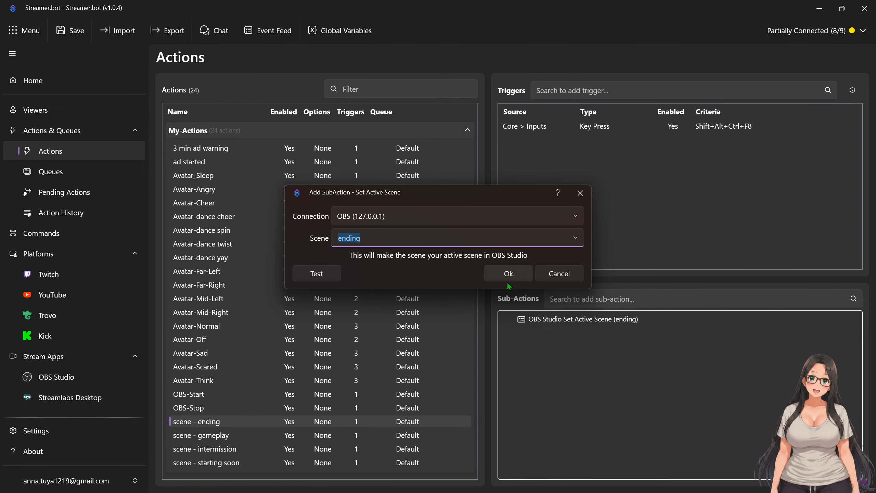
{"action": "left_click", "coordinate": [548, 275]}
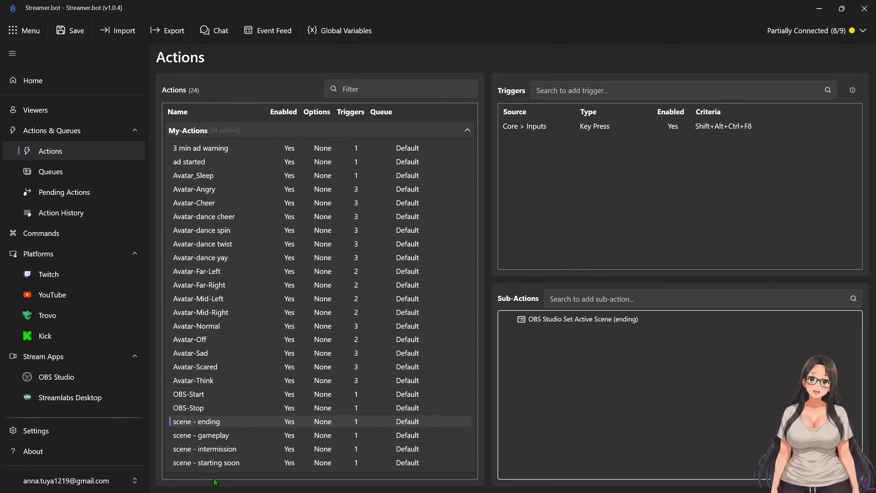
Uncover the OBS Studio scene list again, and check the name of the scene - gameplay action in its edit settings
{"action": "left_click_drag", "start_coordinate": [420, 22], "coordinate": [500, 51]}
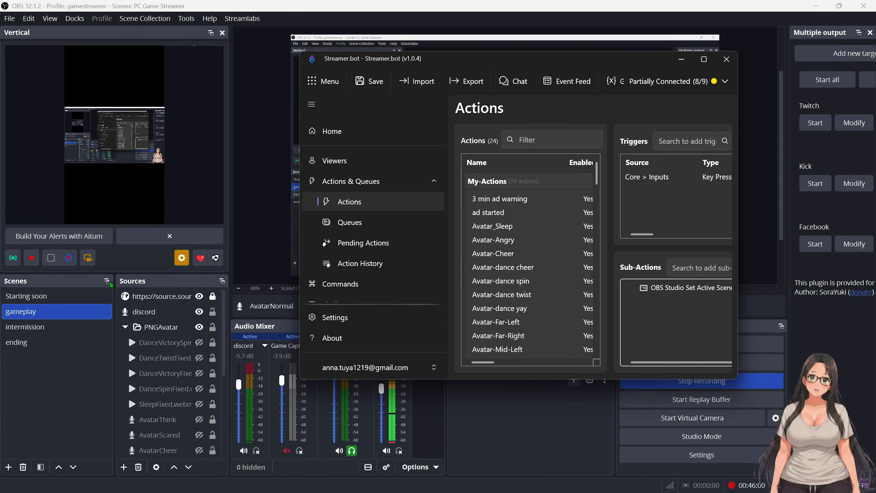
{"action": "left_click", "coordinate": [704, 59]}
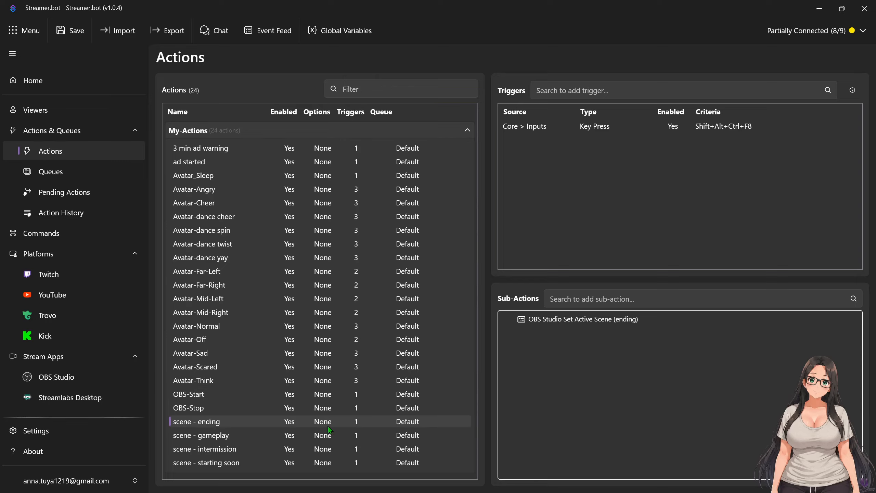
{"action": "right_click", "coordinate": [203, 422]}
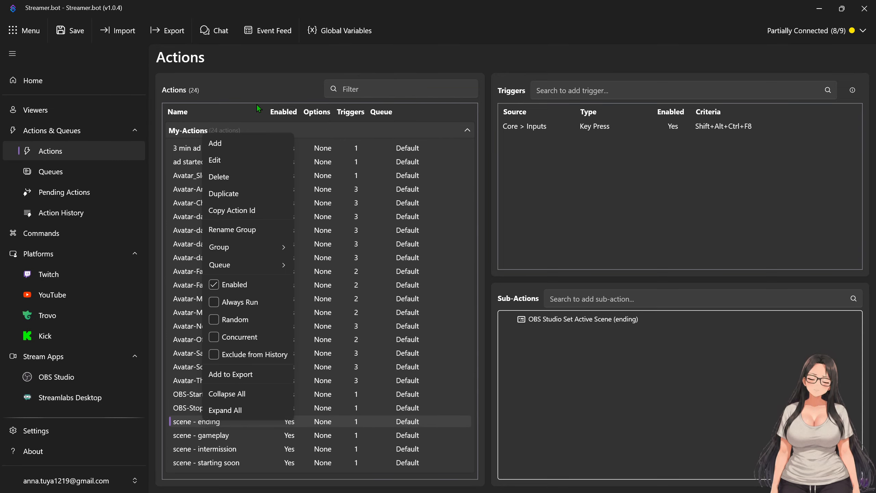
{"action": "left_click", "coordinate": [221, 438]}
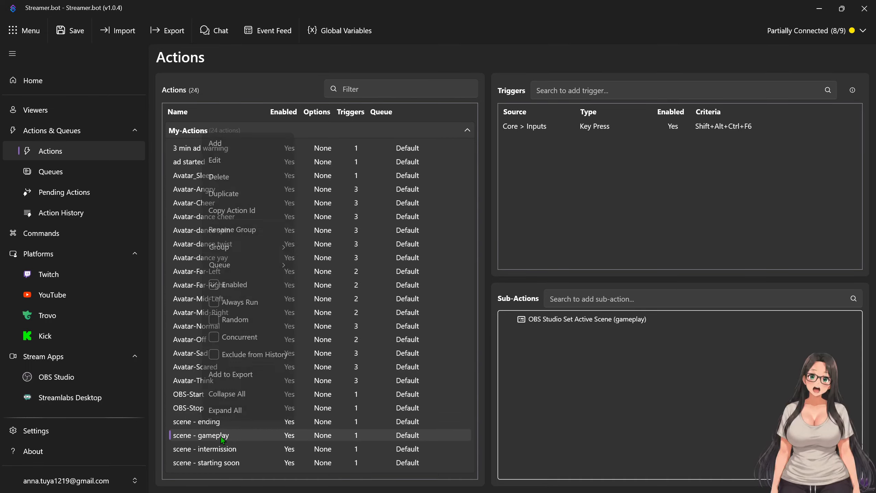
{"action": "double_click", "coordinate": [221, 437]}
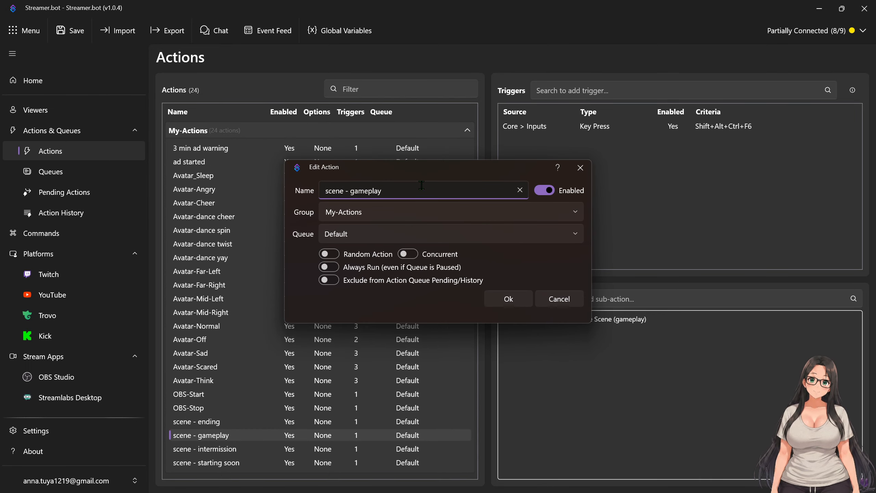
{"action": "left_click_drag", "start_coordinate": [350, 191], "coordinate": [400, 189]}
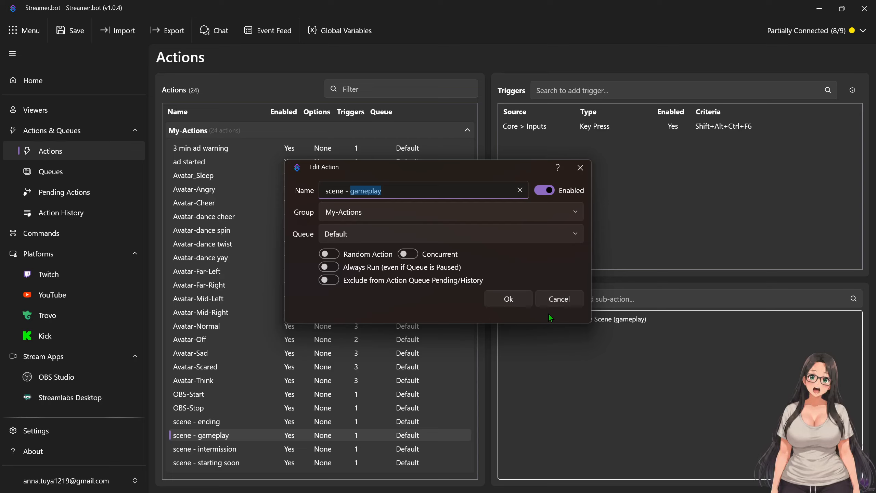
{"action": "left_click", "coordinate": [552, 304]}
Inspect the Set Active Scene sub-action of scene - gameplay and the scenes it offers, and close it without changes
{"action": "double_click", "coordinate": [599, 326]}
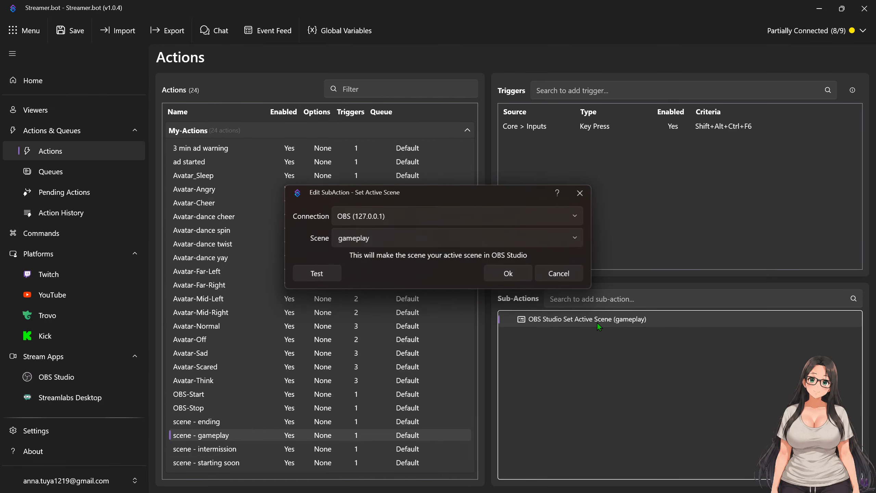
{"action": "left_click", "coordinate": [574, 238]}
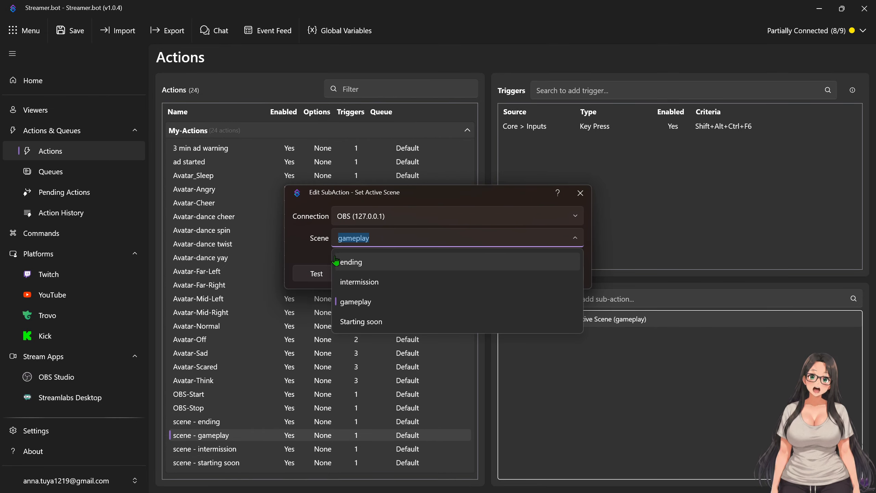
{"action": "left_click", "coordinate": [568, 229]}
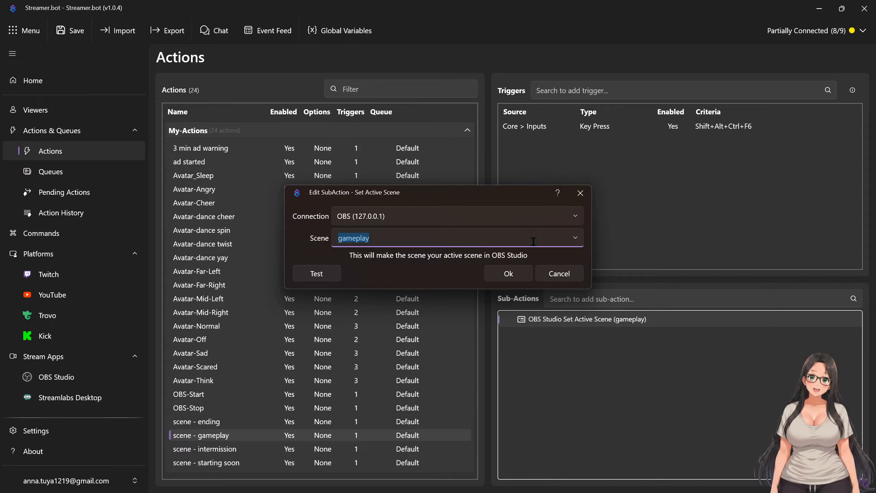
{"action": "left_click", "coordinate": [576, 195]}
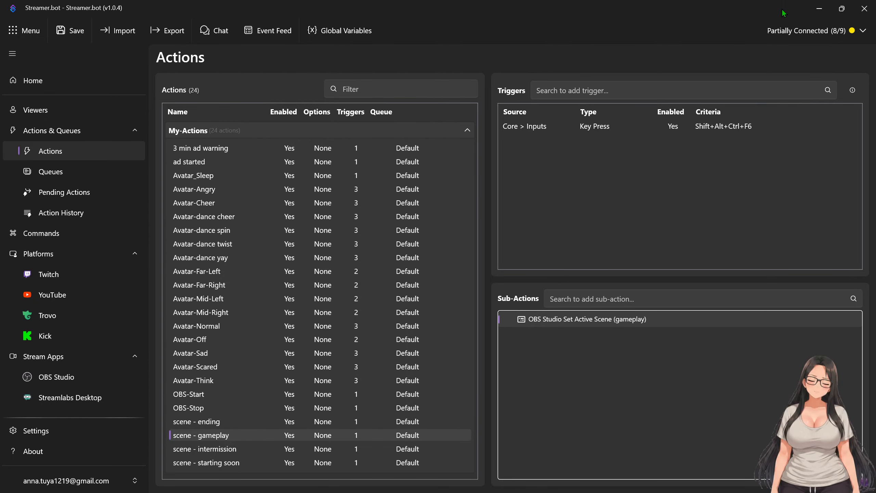
Switch to OBS Studio and review the streaming settings of the Twitch target for multiple output
{"action": "left_click", "coordinate": [819, 8]}
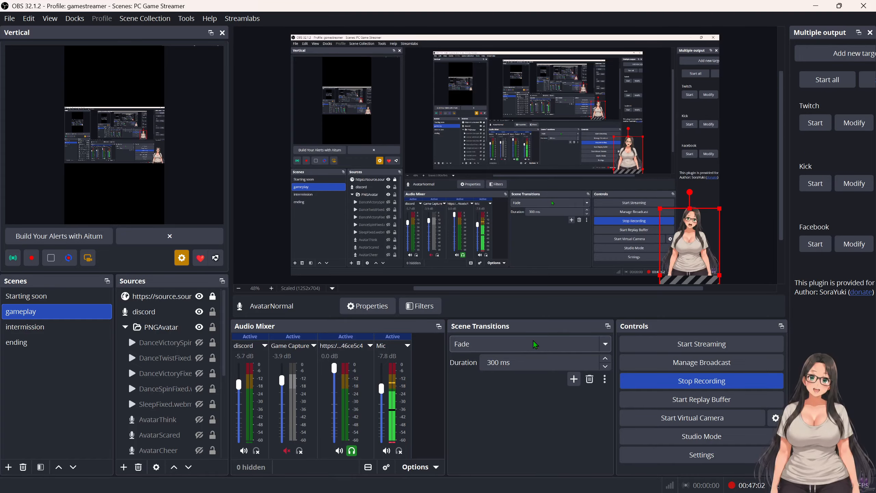
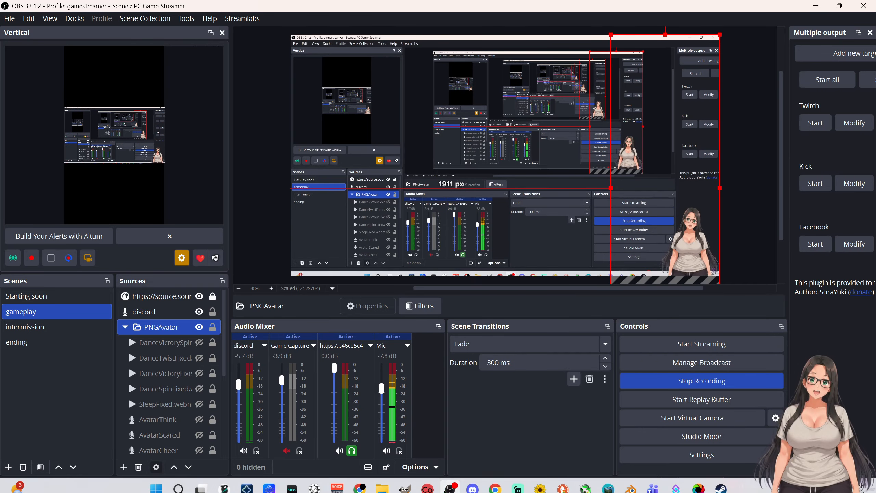
{"action": "left_click", "coordinate": [854, 123]}
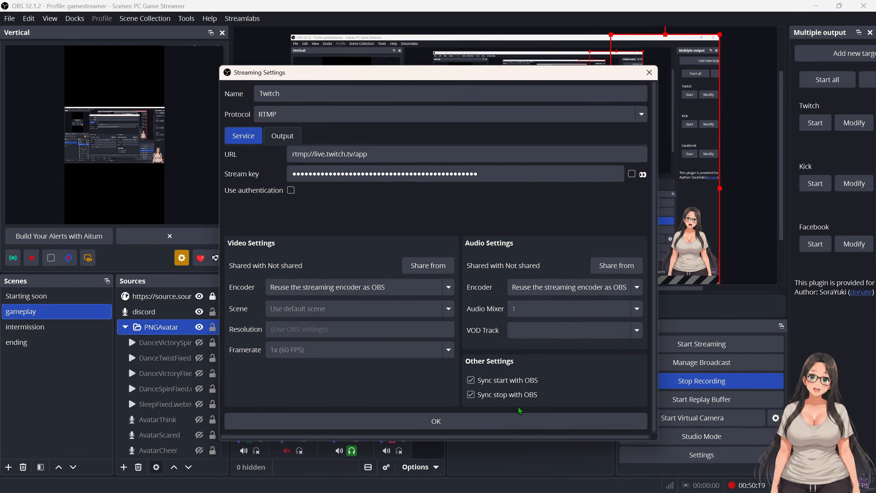
{"action": "left_click", "coordinate": [650, 72]}
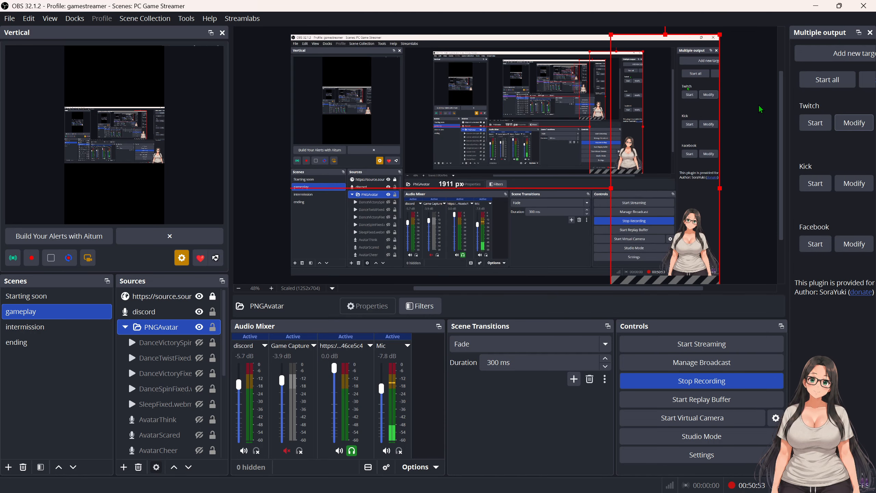
Open the Plugin Manager and review the installed plugins
{"action": "left_click", "coordinate": [187, 18]}
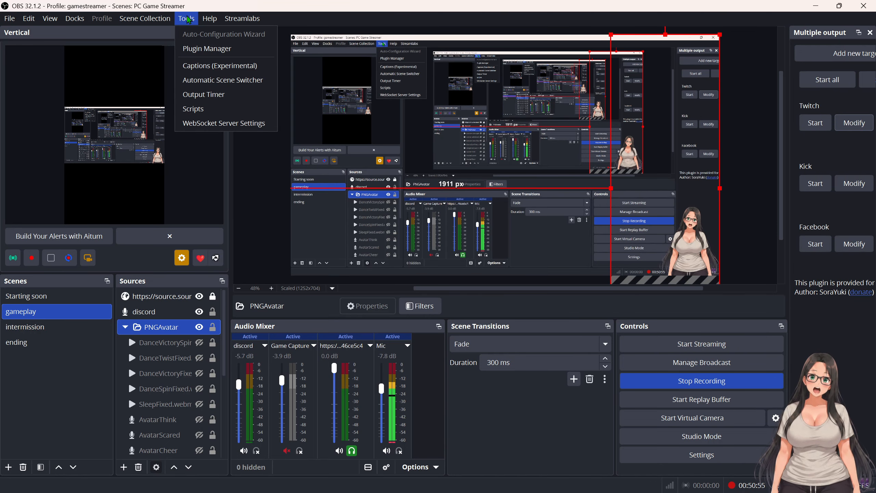
{"action": "left_click", "coordinate": [199, 44]}
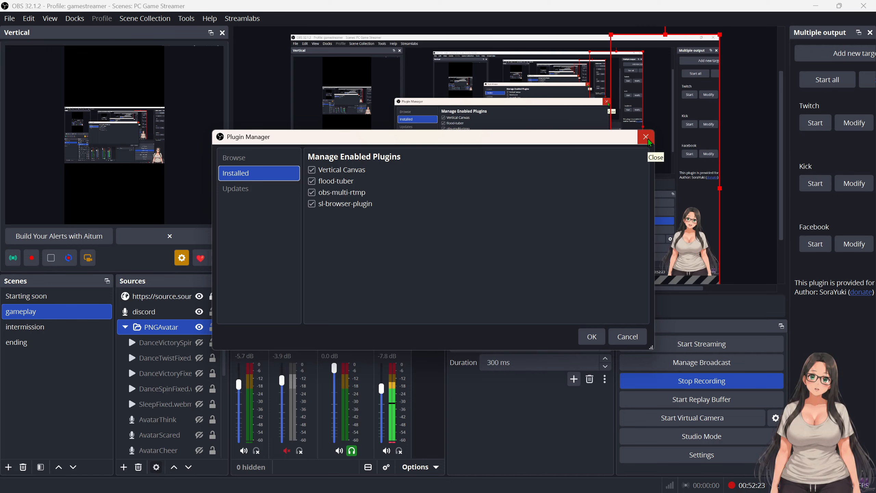
Close the Plugin Manager and switch to Streamer.bot to check the Twitch Upcoming Ad trigger offered for the 3 min ad warning action
{"action": "left_click", "coordinate": [625, 338]}
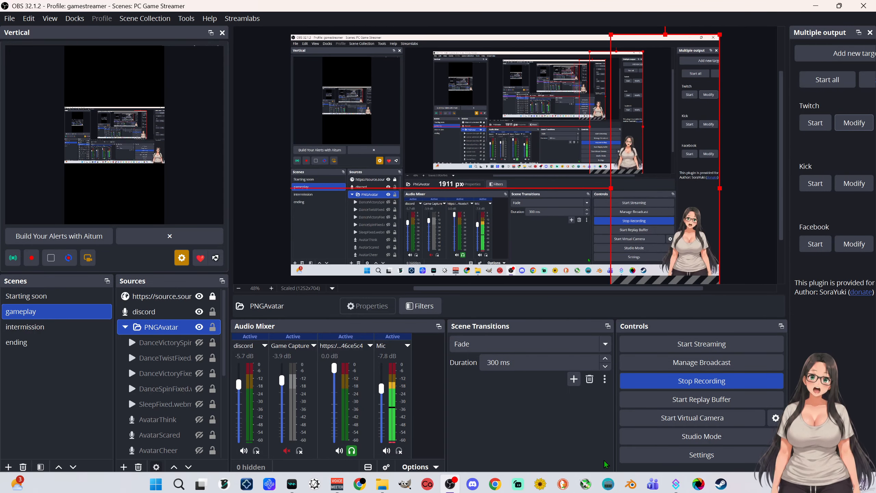
{"action": "left_click", "coordinate": [673, 483]}
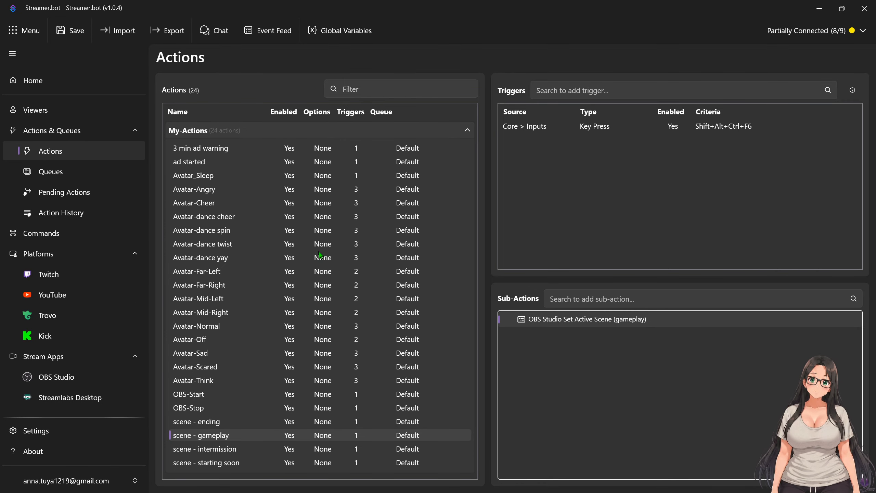
{"action": "left_click", "coordinate": [194, 152]}
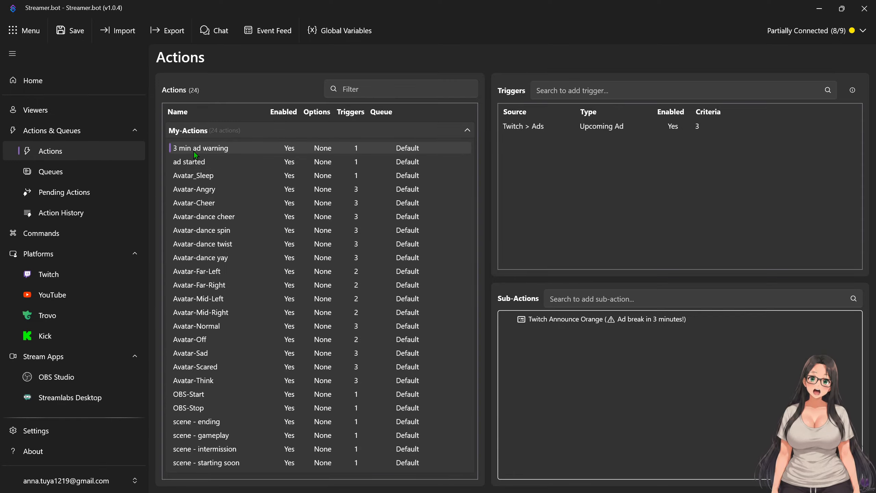
{"action": "right_click", "coordinate": [577, 150]}
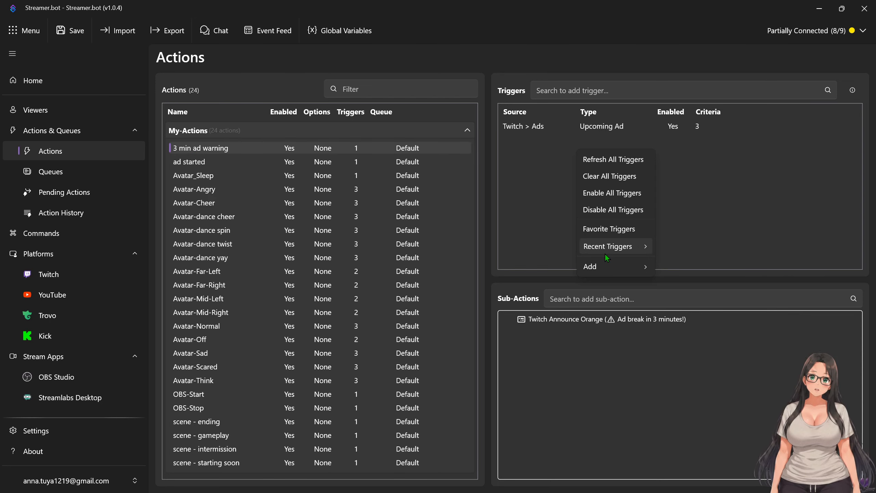
{"action": "mouse_move", "coordinate": [616, 270]}
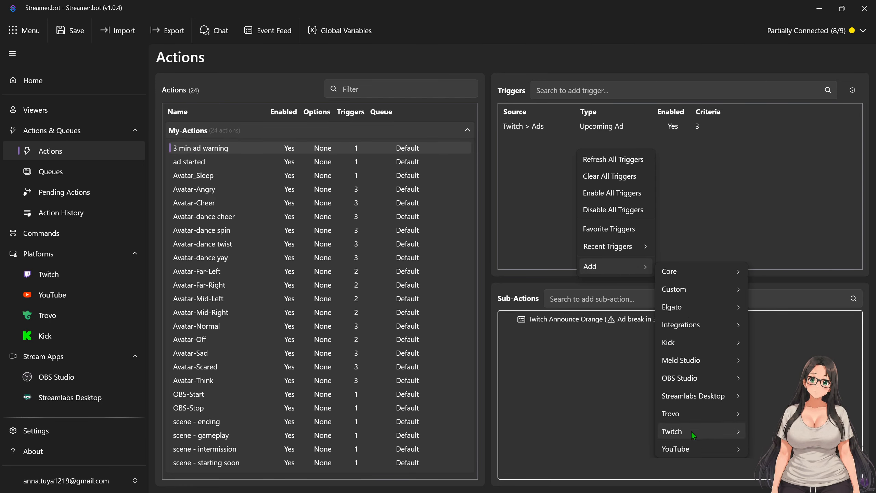
{"action": "mouse_move", "coordinate": [691, 432]}
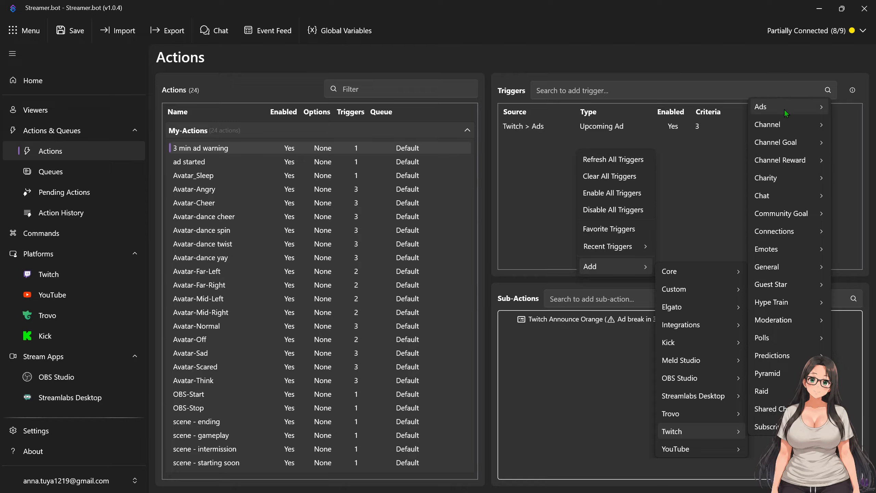
{"action": "mouse_move", "coordinate": [785, 103]}
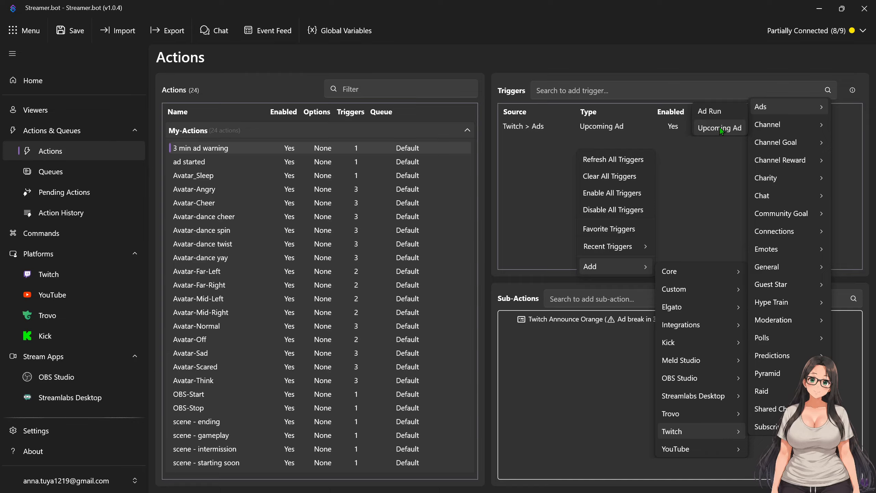
{"action": "left_click", "coordinate": [720, 128]}
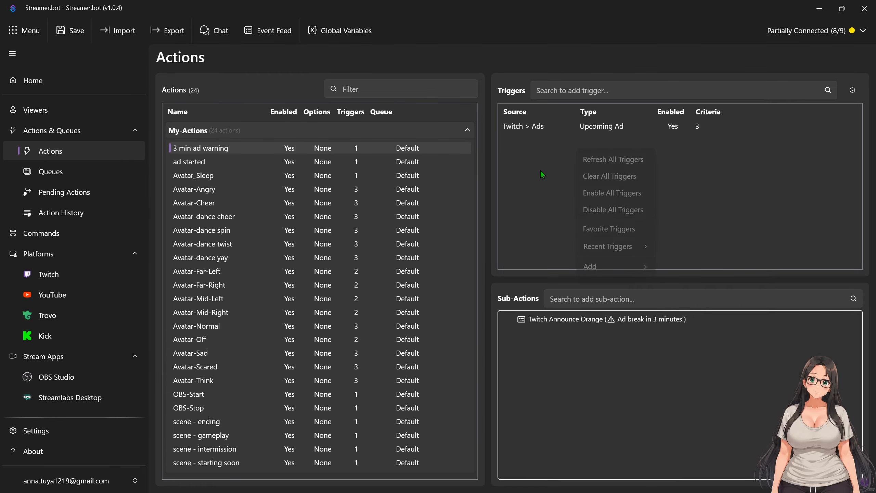
Check the Twitch Chat sub-actions that can be added to the 3 min ad warning action
{"action": "right_click", "coordinate": [613, 346]}
{"action": "mouse_move", "coordinate": [647, 456]}
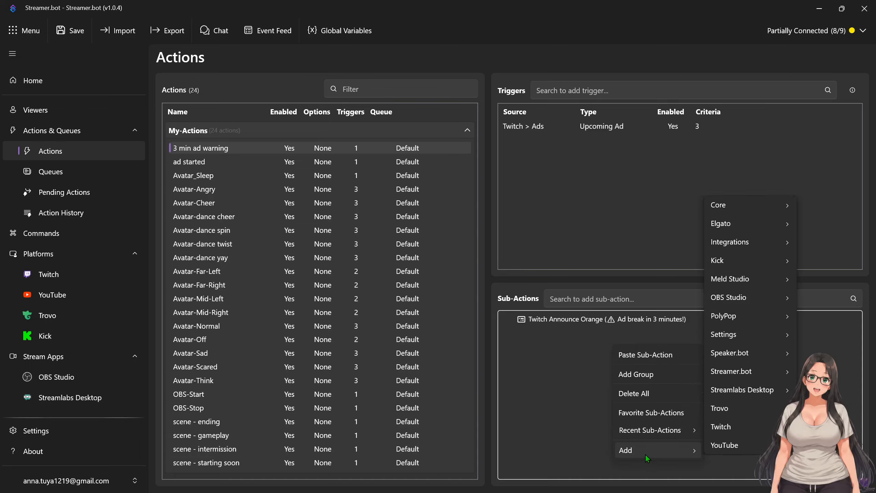
{"action": "mouse_move", "coordinate": [737, 432]}
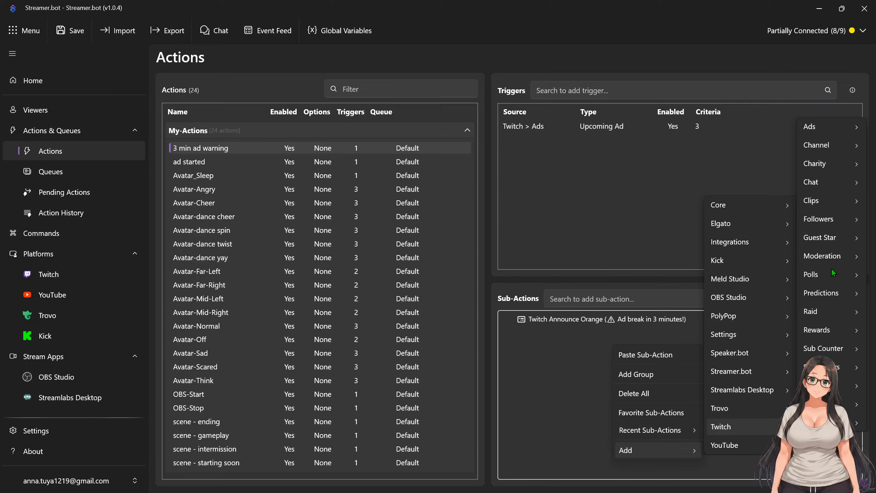
{"action": "mouse_move", "coordinate": [830, 183]}
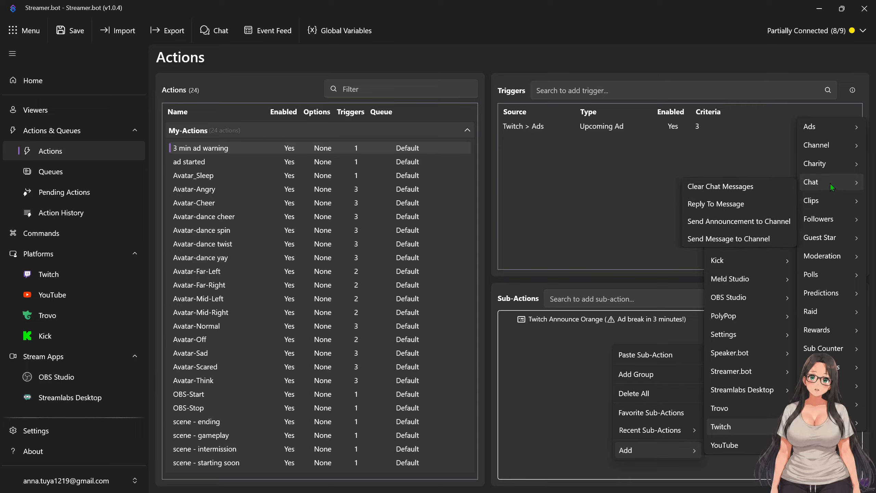
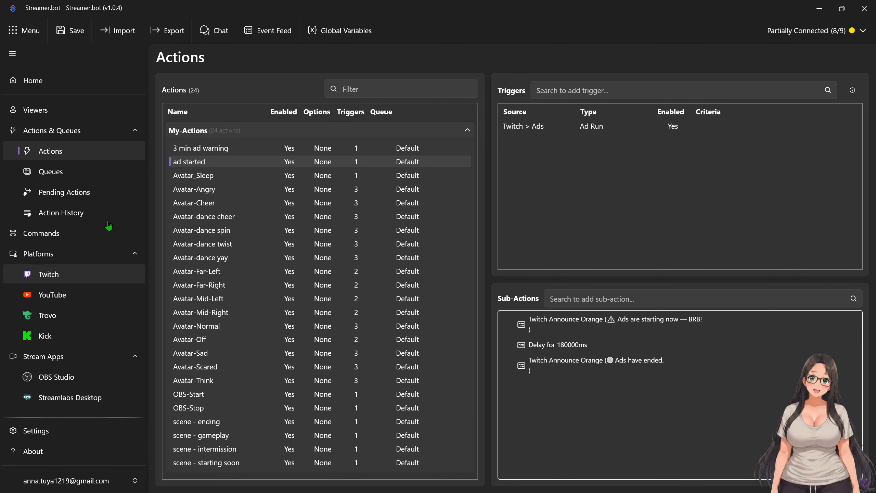
Switch to OBS Studio and look through the avatar sources inside the PNGAvatar group
{"action": "left_click", "coordinate": [820, 9]}
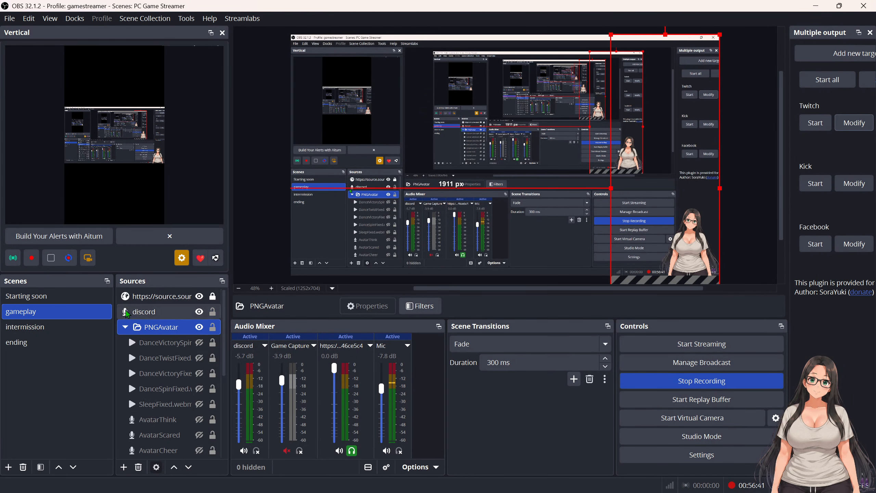
{"action": "scroll", "coordinate": [161, 383], "scroll_direction": "down", "scroll_amount": 3}
{"action": "scroll", "coordinate": [156, 379], "scroll_direction": "up", "scroll_amount": 2}
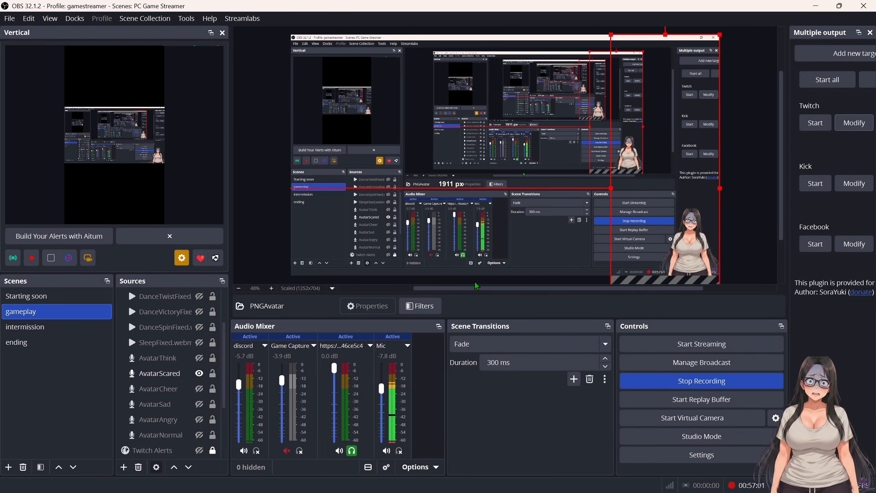
Try the PNGAvatar group at the far left and the centre of the canvas, and return it to the right edge
{"action": "key", "text": "ctrl+z"}
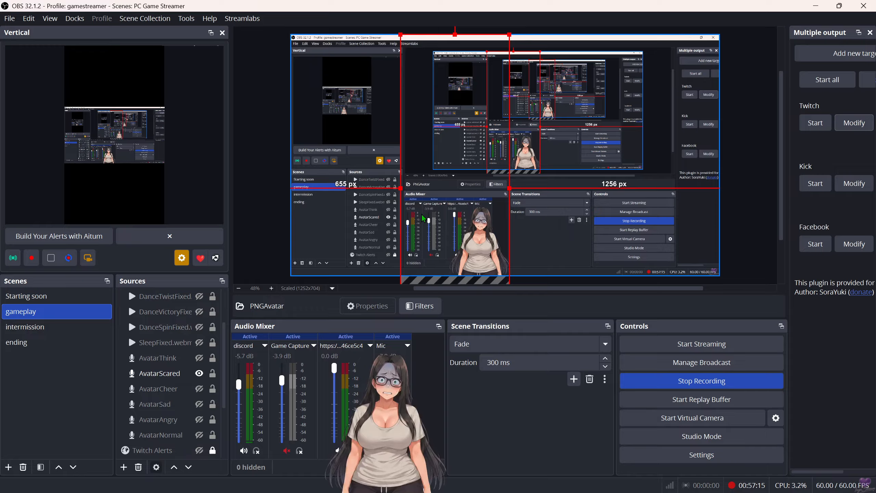
{"action": "left_click_drag", "start_coordinate": [424, 218], "coordinate": [310, 218]}
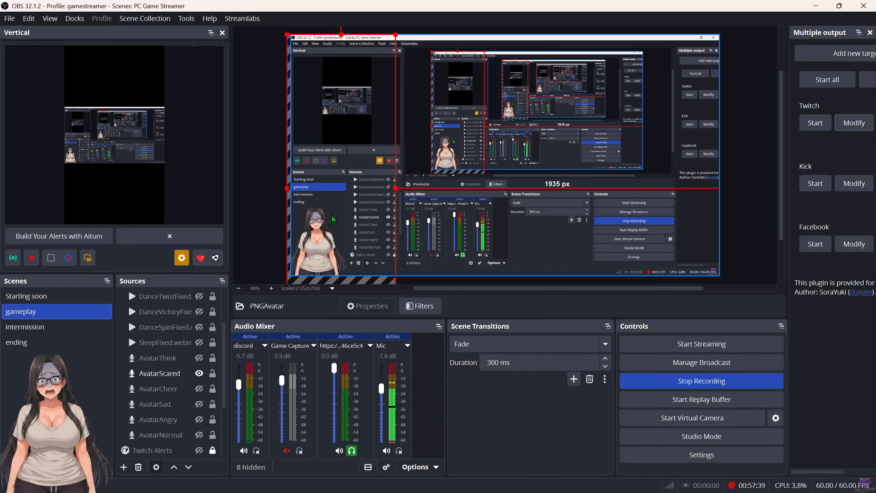
{"action": "key", "text": "ctrl+d"}
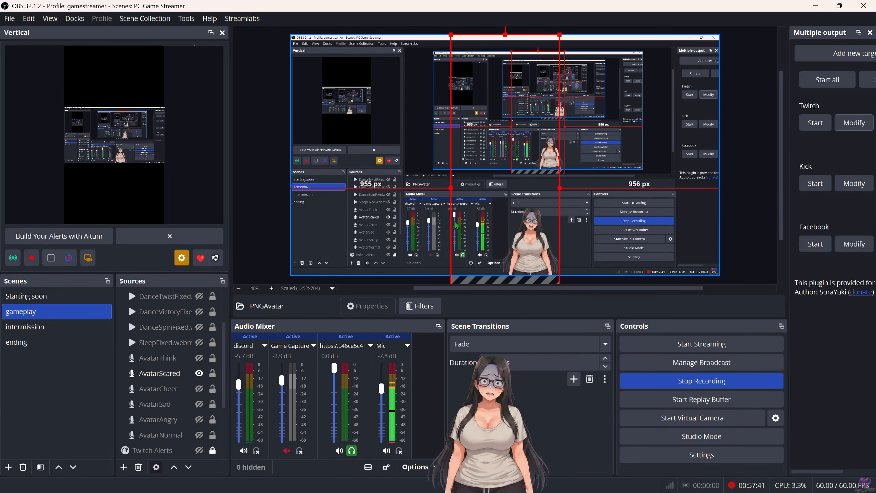
{"action": "left_click_drag", "start_coordinate": [482, 212], "coordinate": [637, 214]}
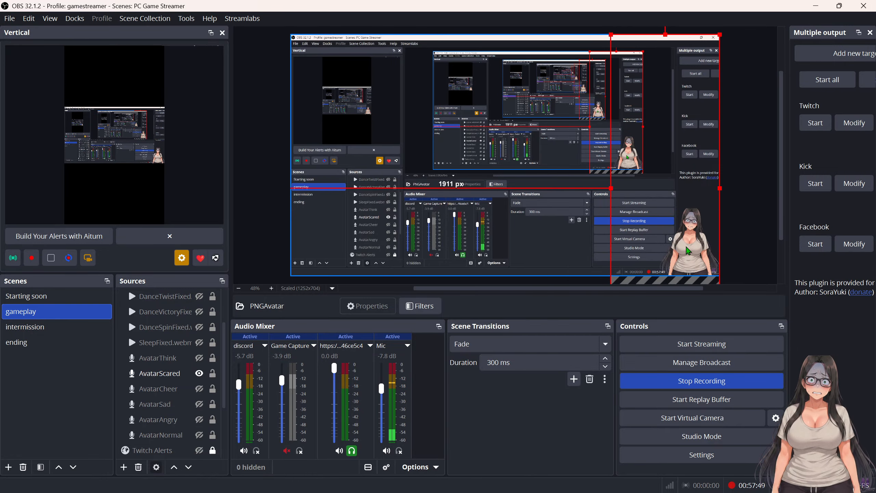
Check the selection of Display Capture and the dance sources inside PNGAvatar, and select the whole PNGAvatar group again
{"action": "left_click", "coordinate": [488, 195]}
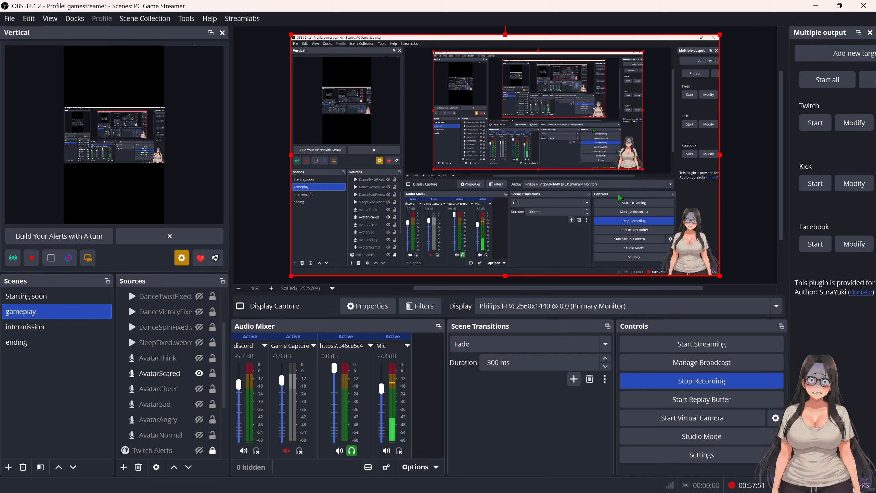
{"action": "scroll", "coordinate": [156, 325], "scroll_direction": "up", "scroll_amount": 2}
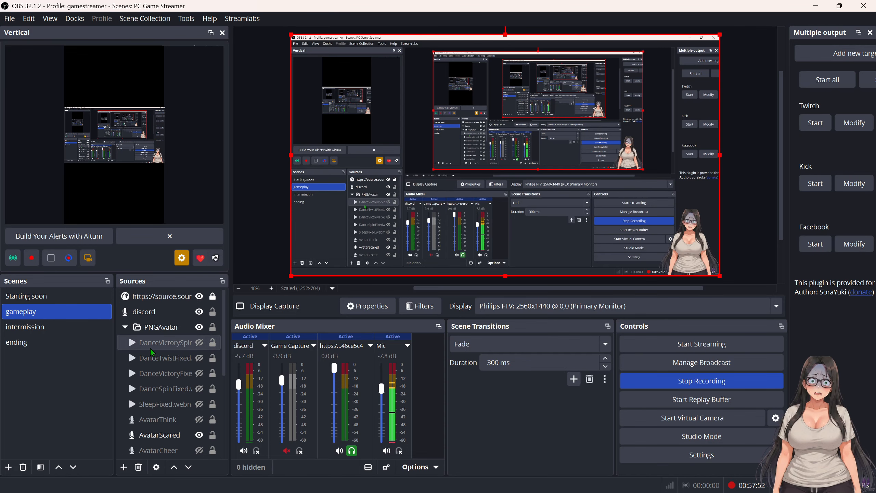
{"action": "left_click", "coordinate": [157, 330]}
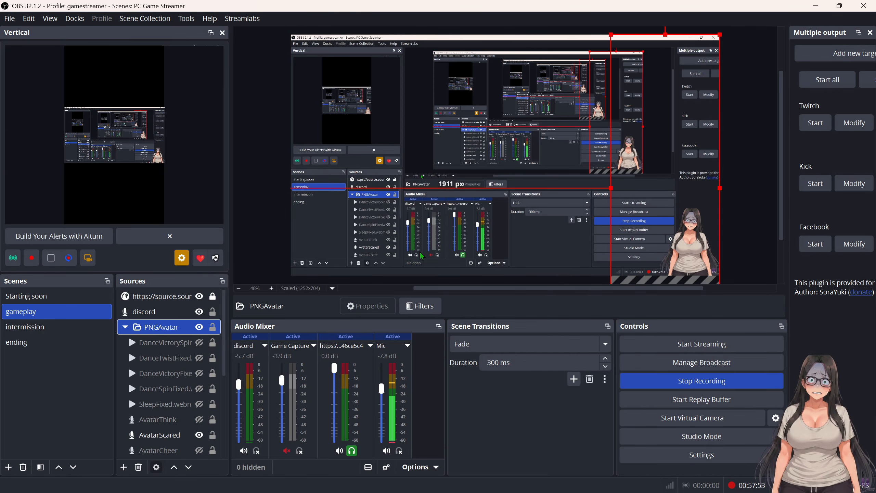
{"action": "left_click", "coordinate": [165, 338]}
{"action": "left_click", "coordinate": [161, 358]}
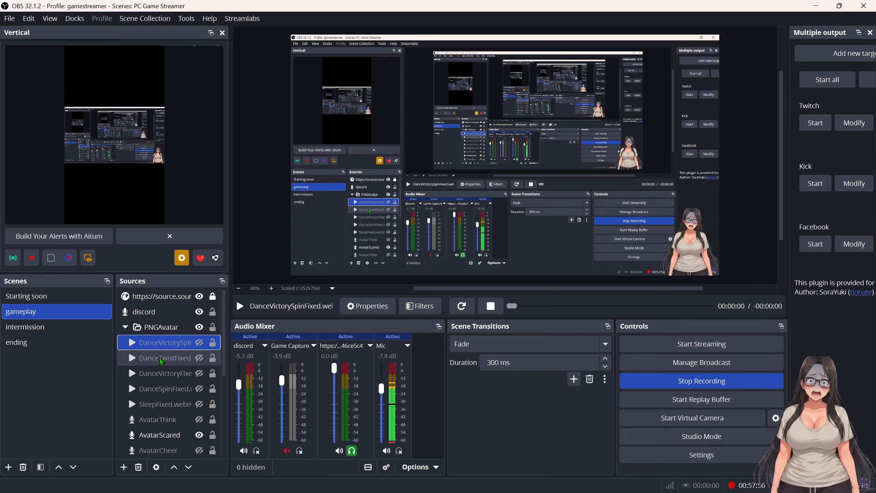
{"action": "left_click", "coordinate": [164, 326]}
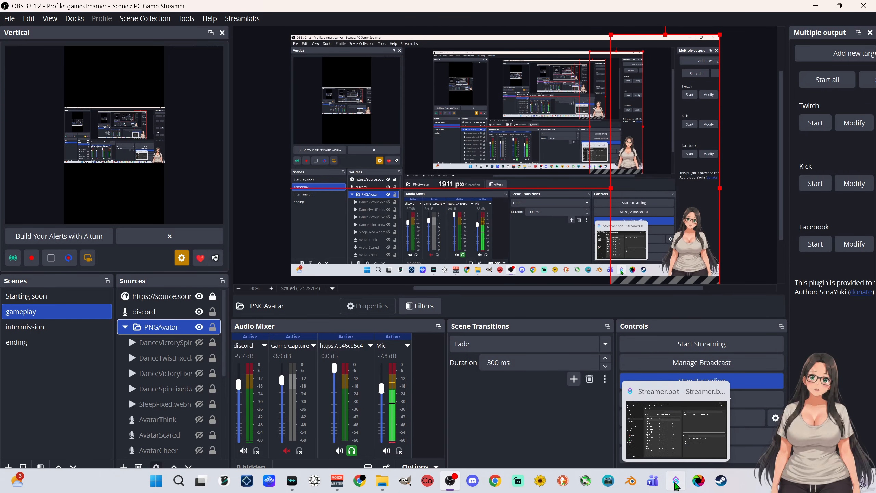
Switch to Streamer.bot, review the C# code of the Avatar-Far-Left action's Execute Code sub-action, and close it without changes
{"action": "left_click", "coordinate": [676, 483]}
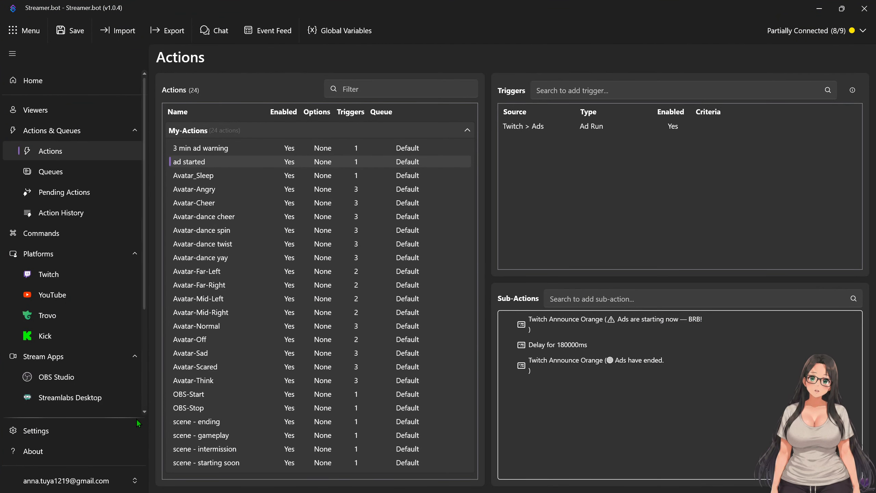
{"action": "left_click", "coordinate": [204, 272]}
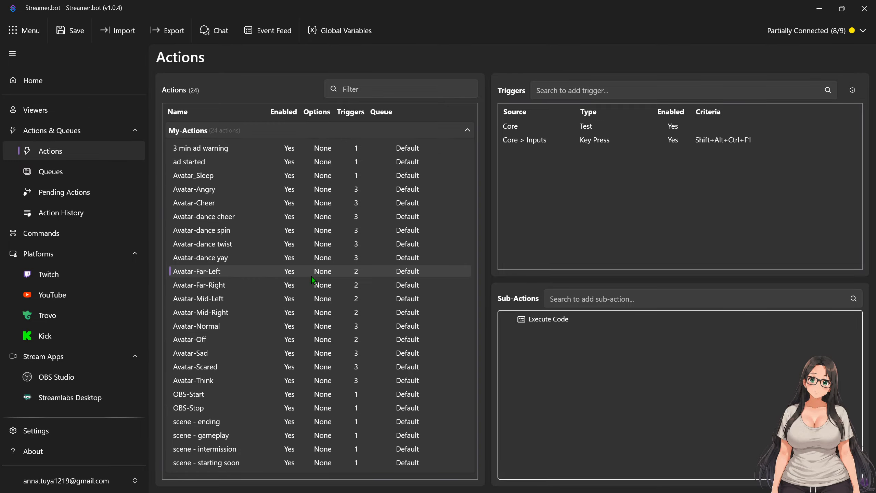
{"action": "double_click", "coordinate": [593, 322]}
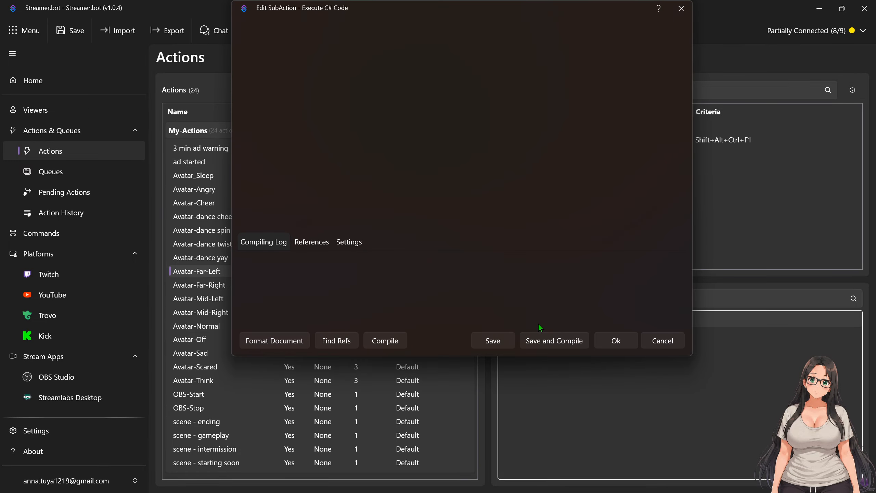
{"action": "scroll", "coordinate": [393, 168], "scroll_direction": "down", "scroll_amount": 20}
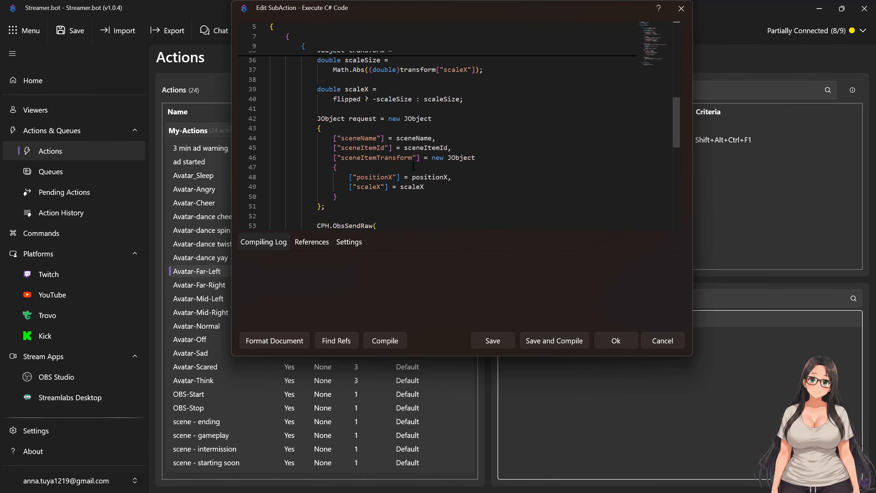
{"action": "left_click", "coordinate": [656, 338]}
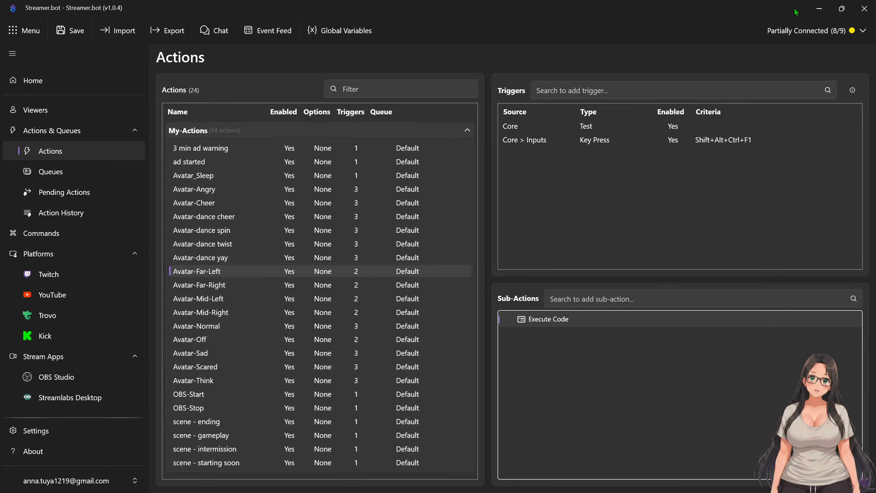
{"action": "left_click", "coordinate": [819, 9]}
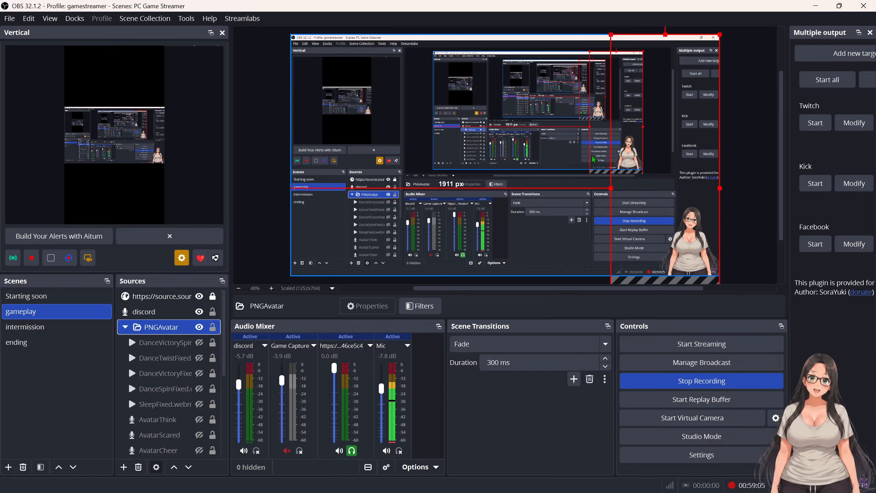
Bring Streamer.bot up again and compare the triggers and sub-actions of the Avatar-Far and Avatar-Mid position actions
{"action": "mouse_move", "coordinate": [516, 492]}
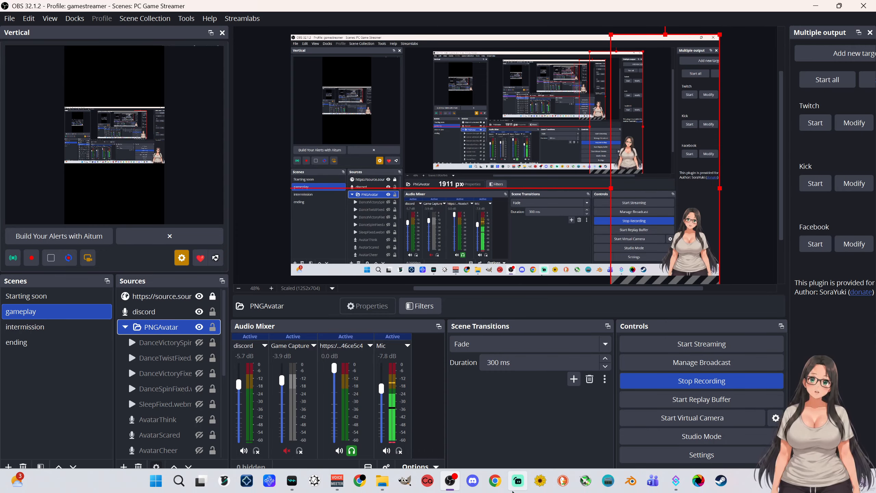
{"action": "left_click", "coordinate": [675, 484]}
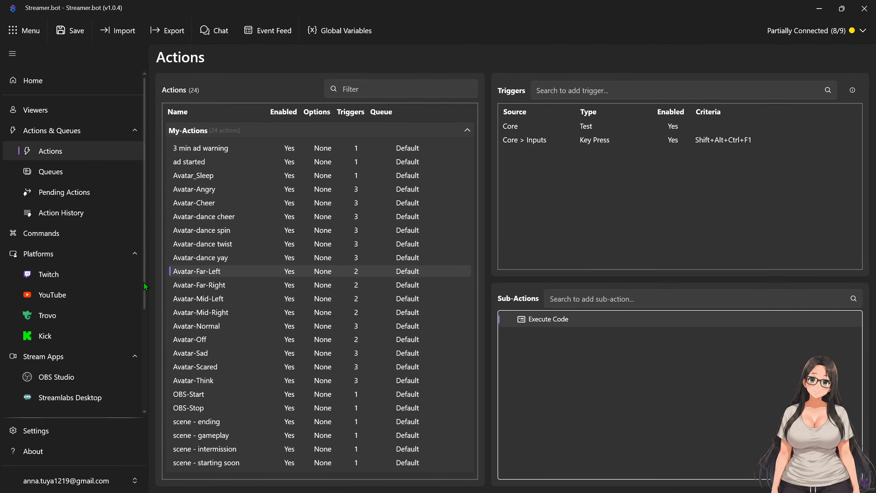
{"action": "left_click", "coordinate": [211, 286]}
{"action": "left_click", "coordinate": [210, 299]}
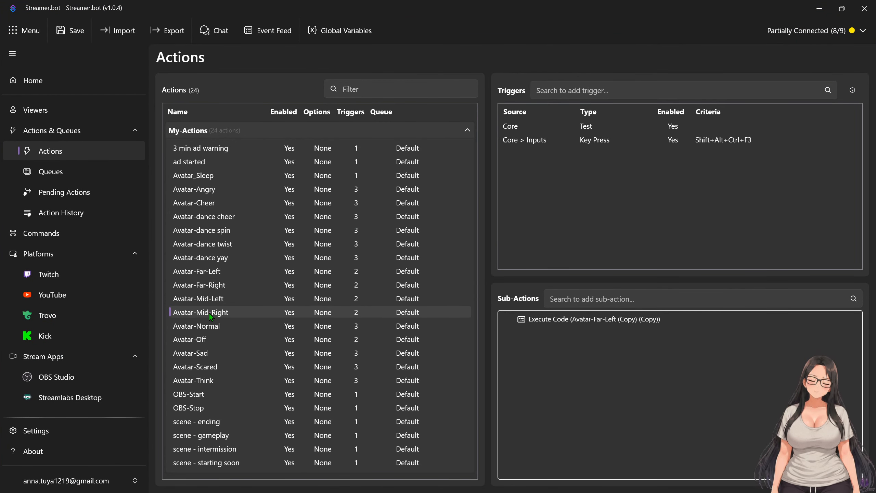
{"action": "left_click", "coordinate": [211, 287]}
{"action": "left_click", "coordinate": [215, 273]}
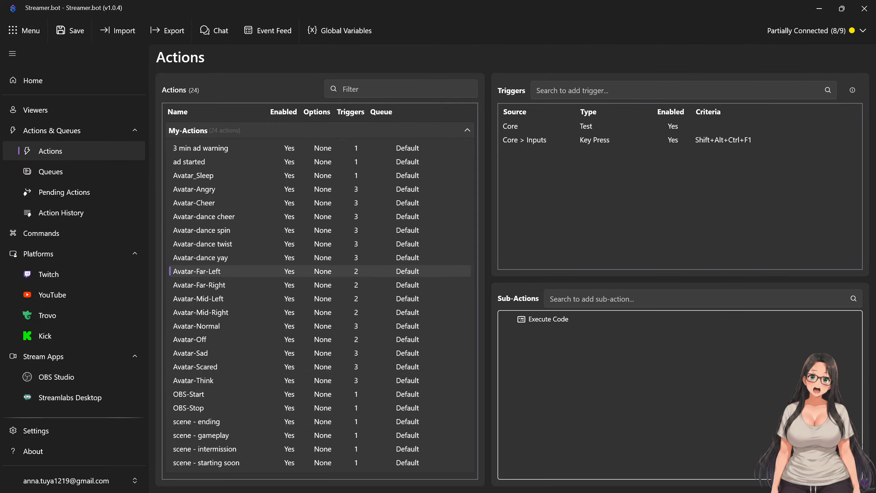
Switch to OBS Studio and move the PNGAvatar group left to about 396 px from the canvas's right edge
{"action": "left_click", "coordinate": [820, 8]}
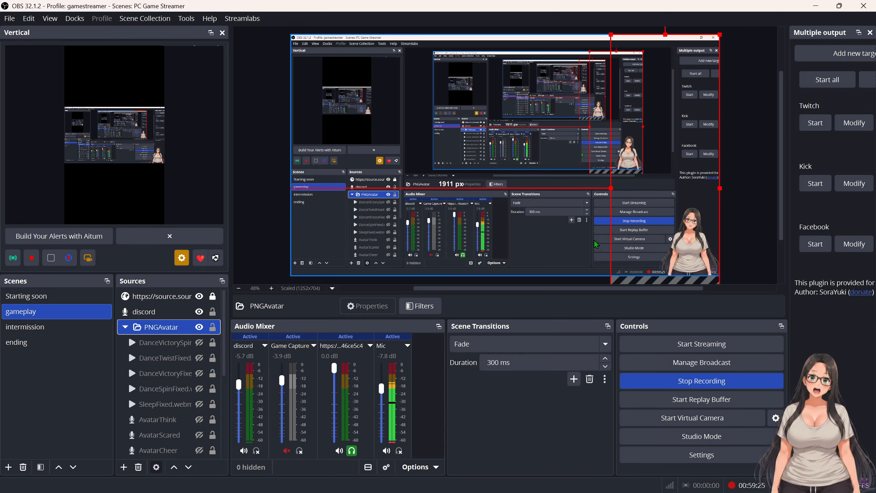
{"action": "left_click_drag", "start_coordinate": [672, 174], "coordinate": [606, 172]}
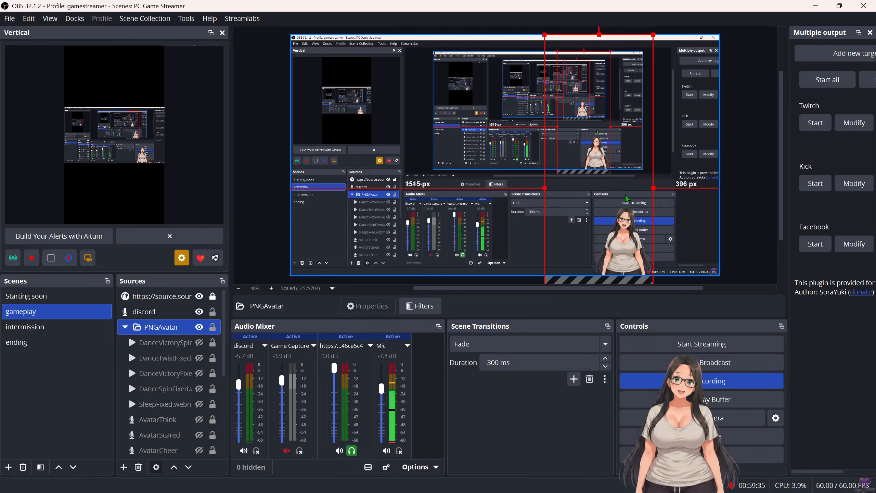
Move the PNGAvatar group to the canvas's far-left edge, about 1911 px from the right edge, keeping its source list expanded
{"action": "left_click_drag", "start_coordinate": [566, 182], "coordinate": [342, 177]}
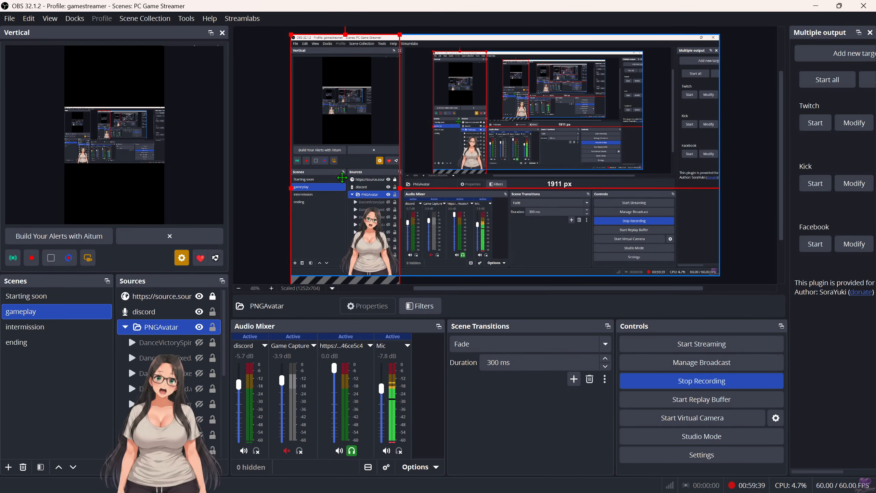
{"action": "right_click", "coordinate": [154, 328]}
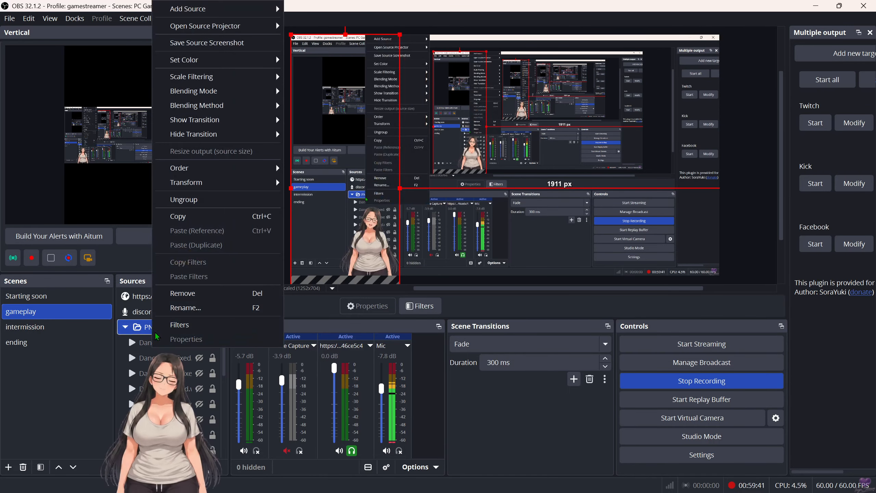
{"action": "left_click", "coordinate": [110, 360]}
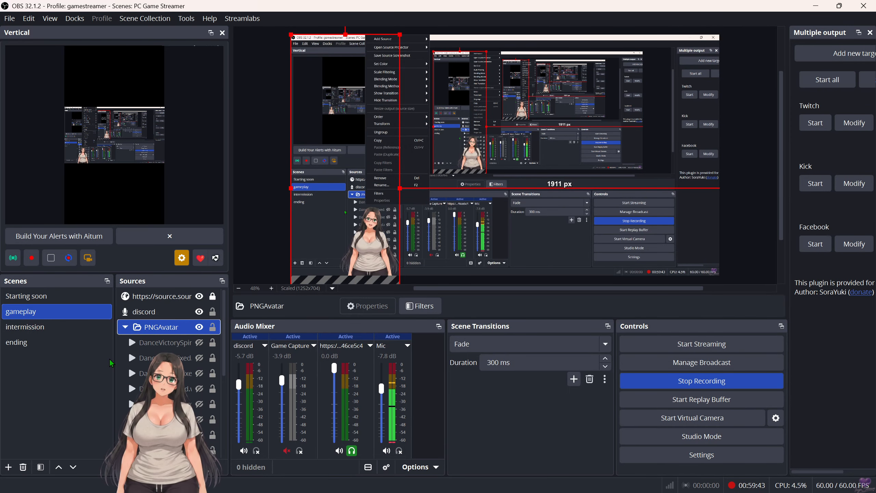
{"action": "left_click", "coordinate": [148, 328]}
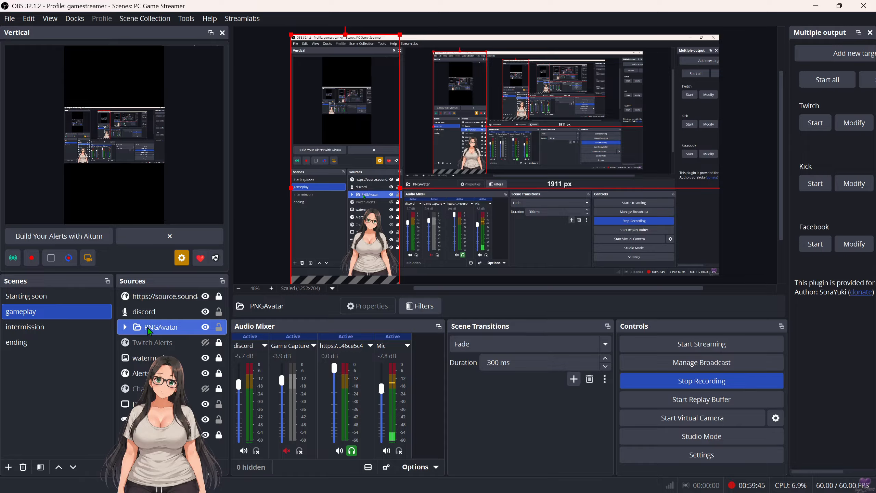
{"action": "left_click", "coordinate": [125, 327]}
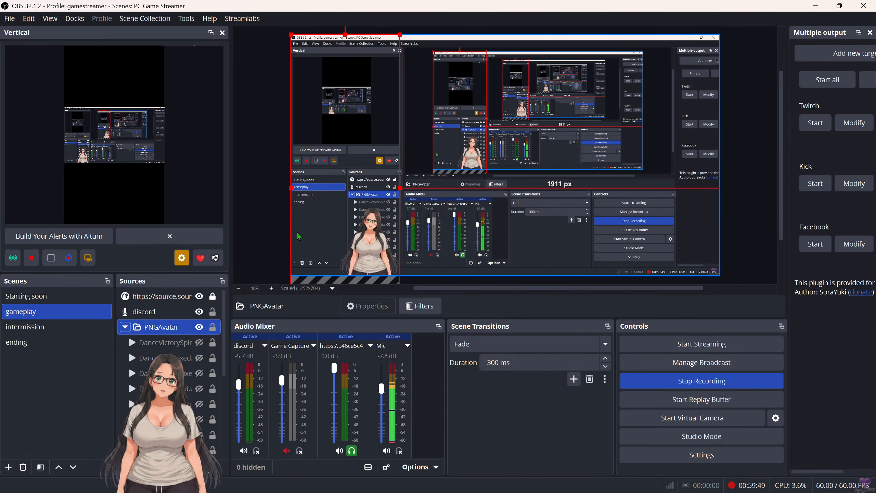
Move the PNGAvatar group to the canvas's far-right edge, about 1911 px from the left edge
{"action": "left_click_drag", "start_coordinate": [346, 188], "coordinate": [680, 224]}
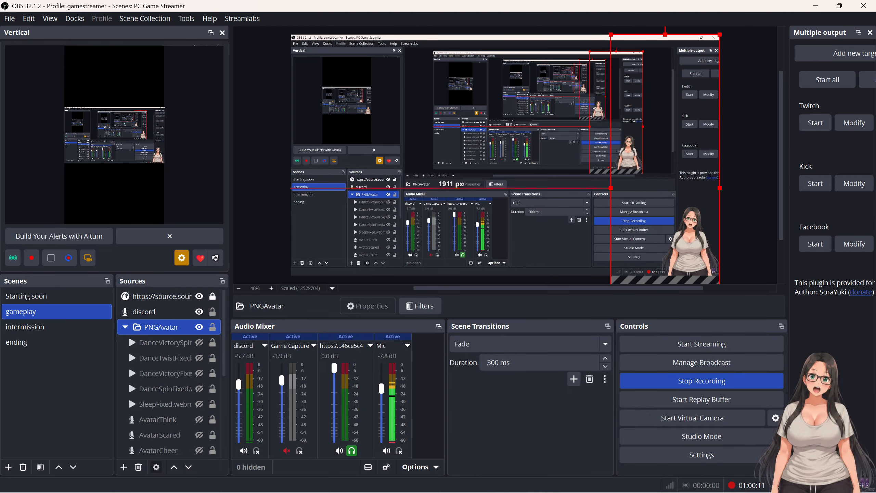
{"action": "mouse_move", "coordinate": [509, 491]}
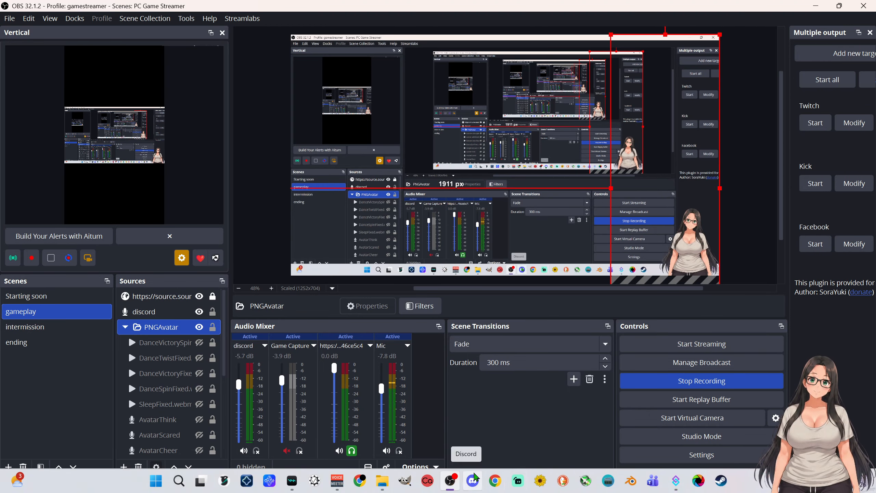